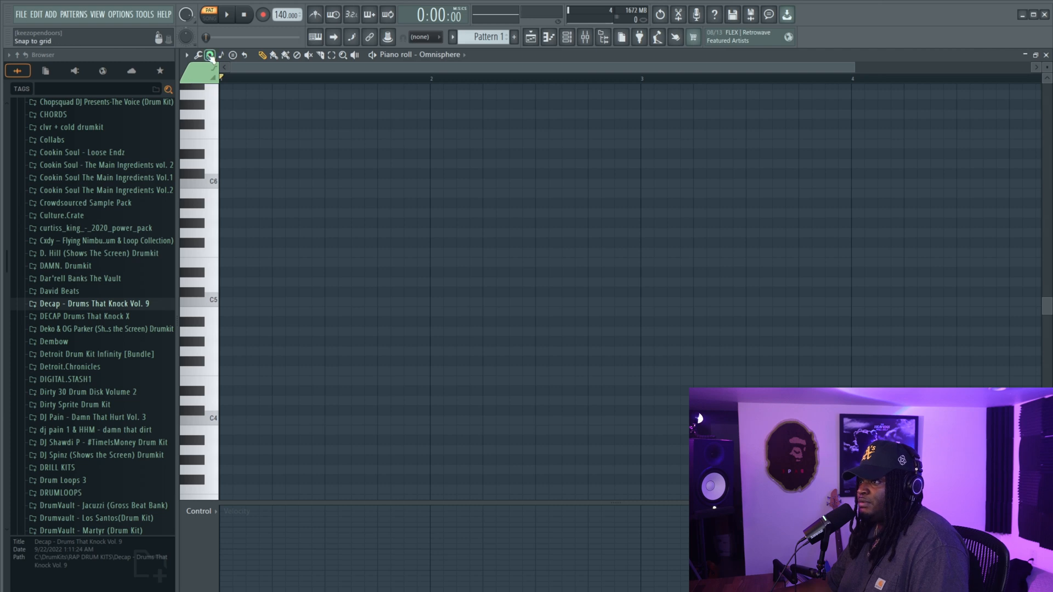
Set the piano roll's scale highlighting to Minor Natural (Aeolian) with A as the root note
click(222, 55)
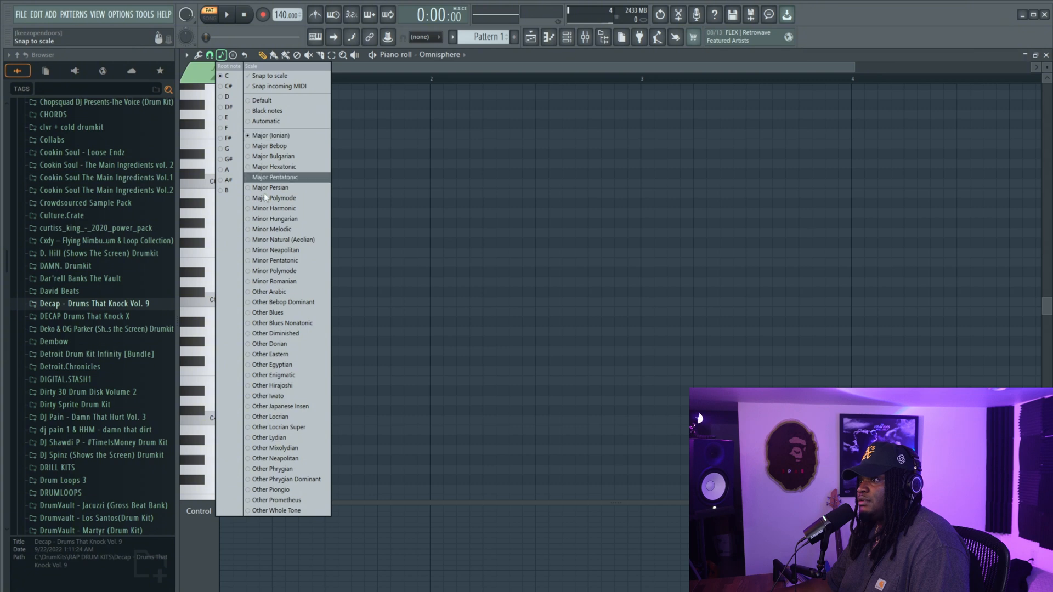
click(295, 241)
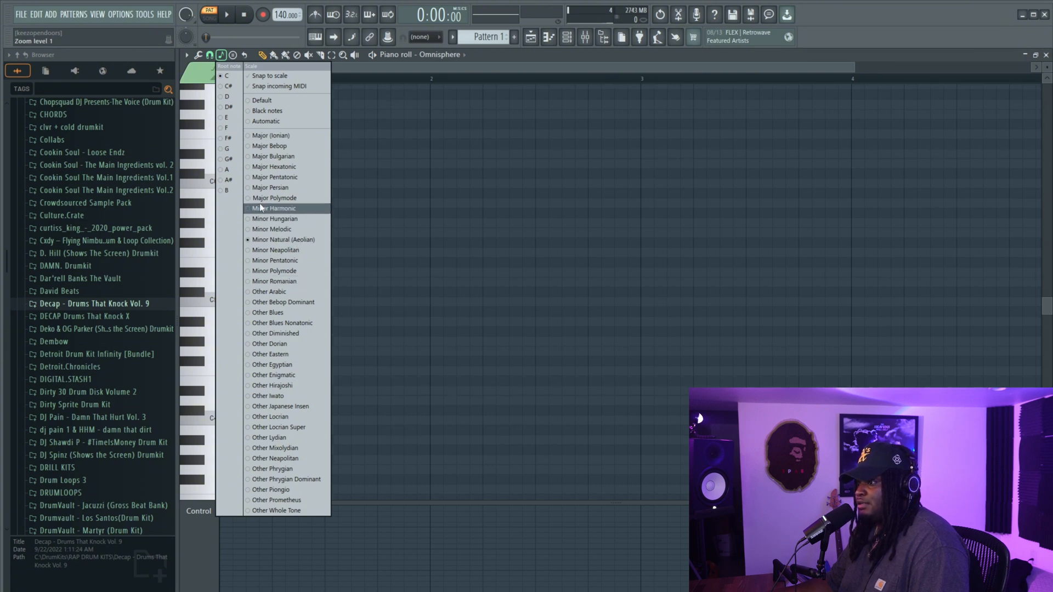
click(227, 170)
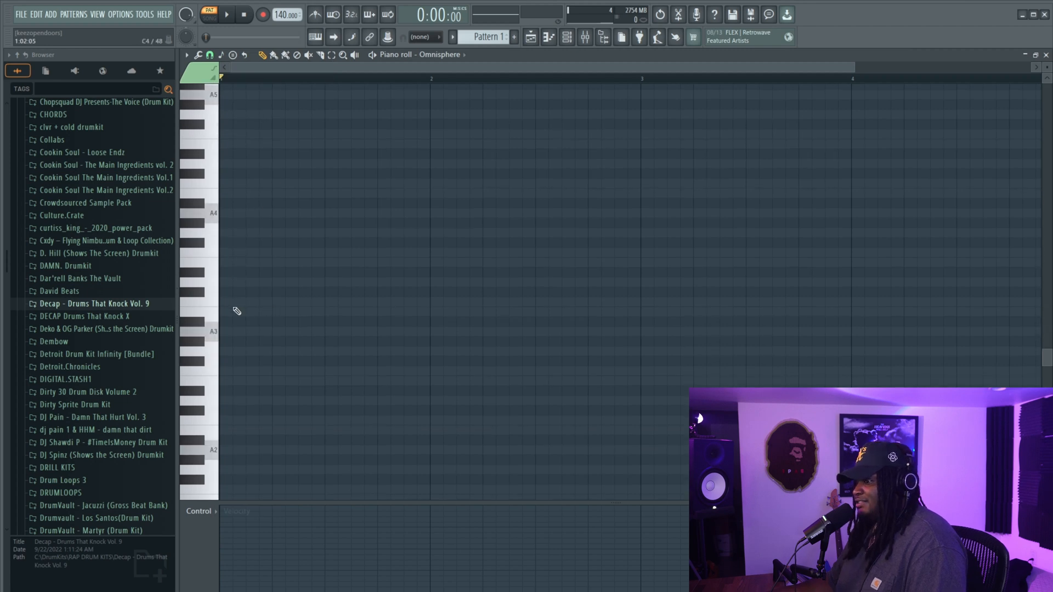
Add an A2 note at the start of bar 1 and lengthen it to one full bar
click(218, 332)
scroll(222, 340, down, 3)
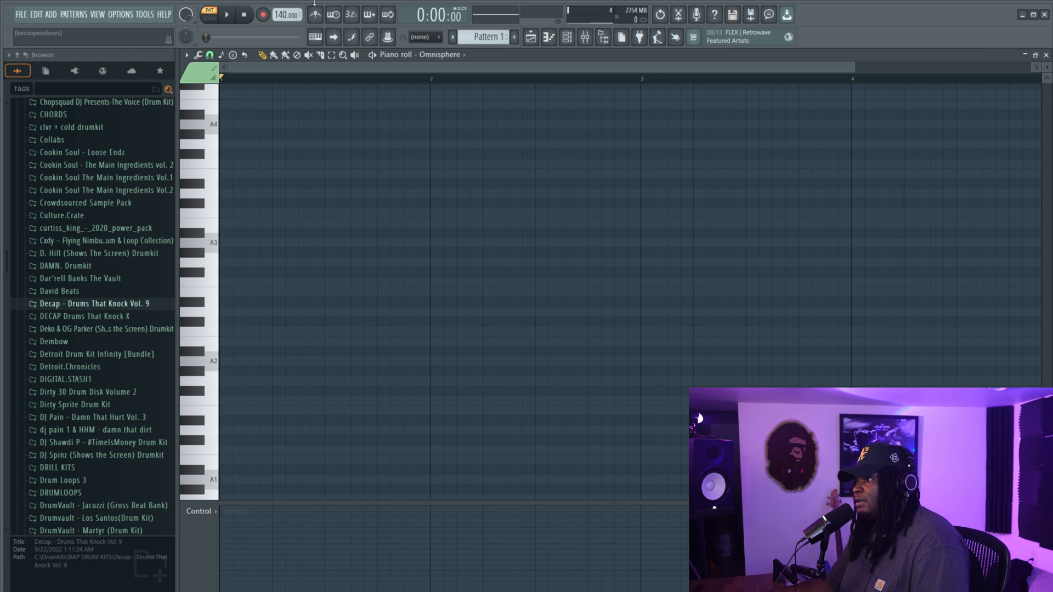
scroll(233, 408, up, 1)
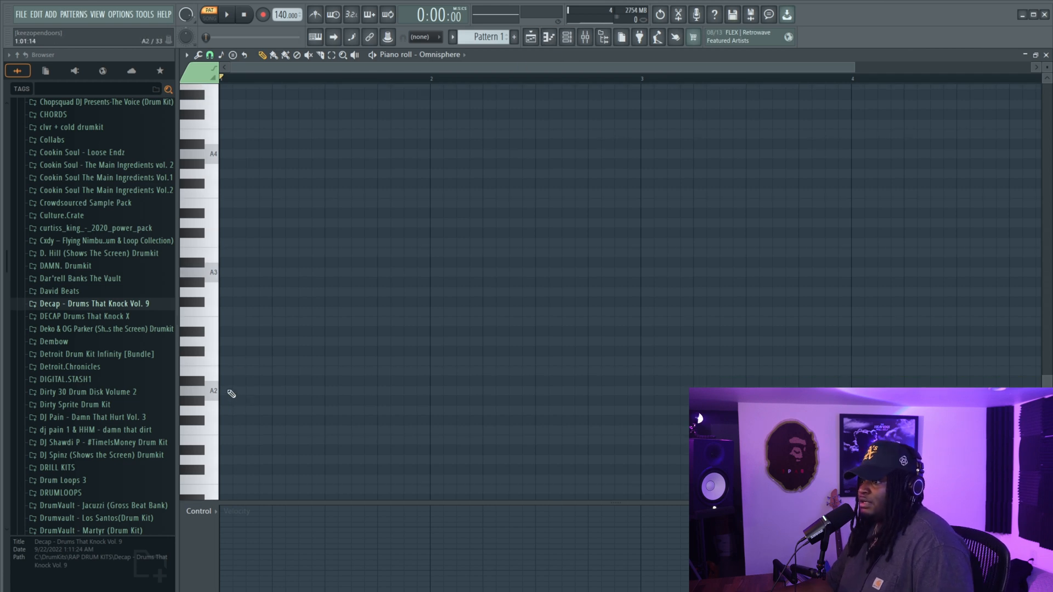
click(225, 390)
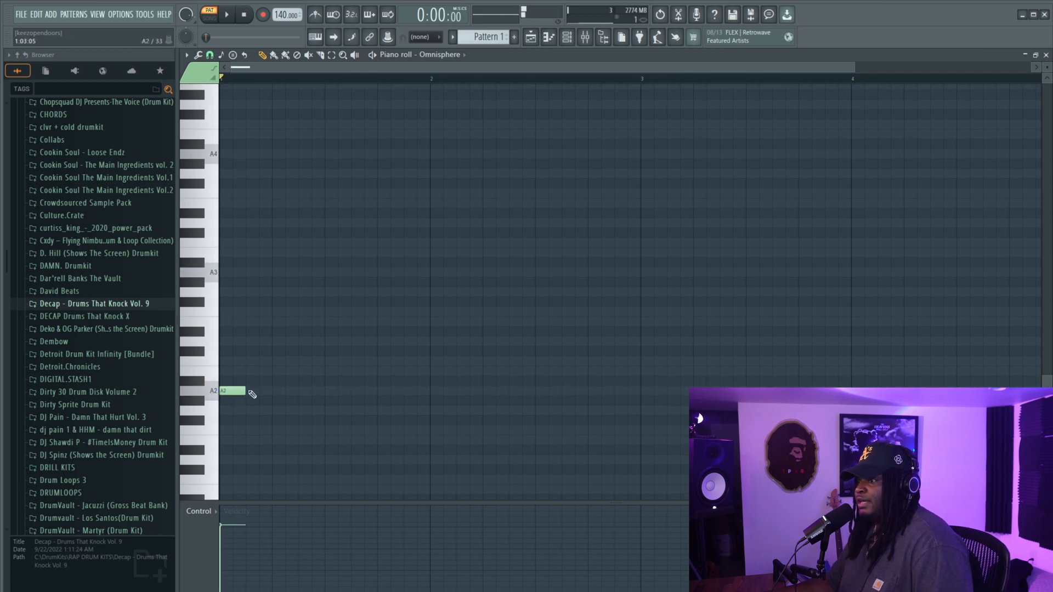
drag(248, 391, 426, 349)
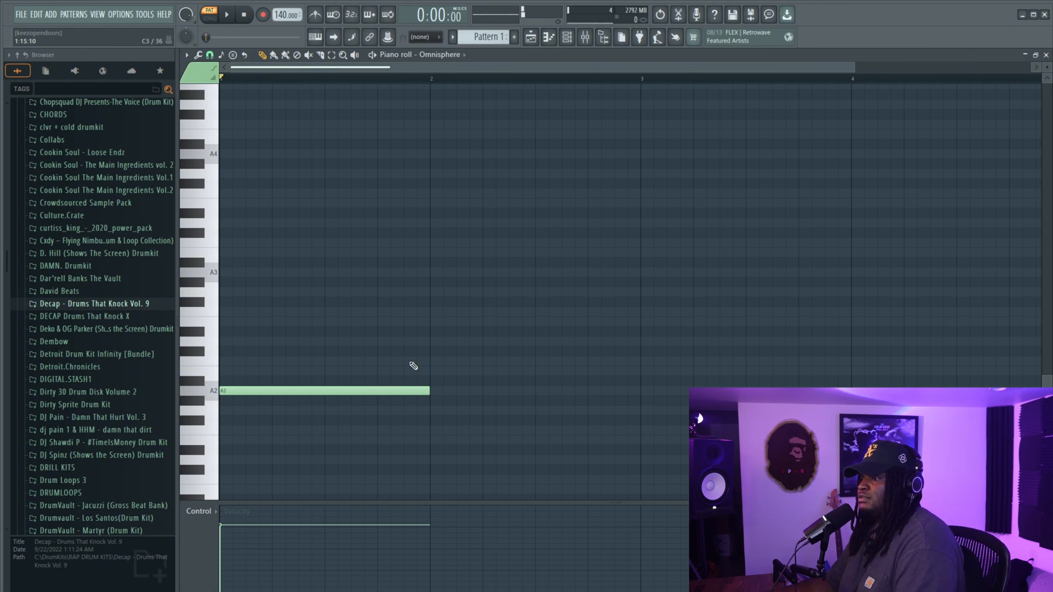
scroll(227, 417, down, 1)
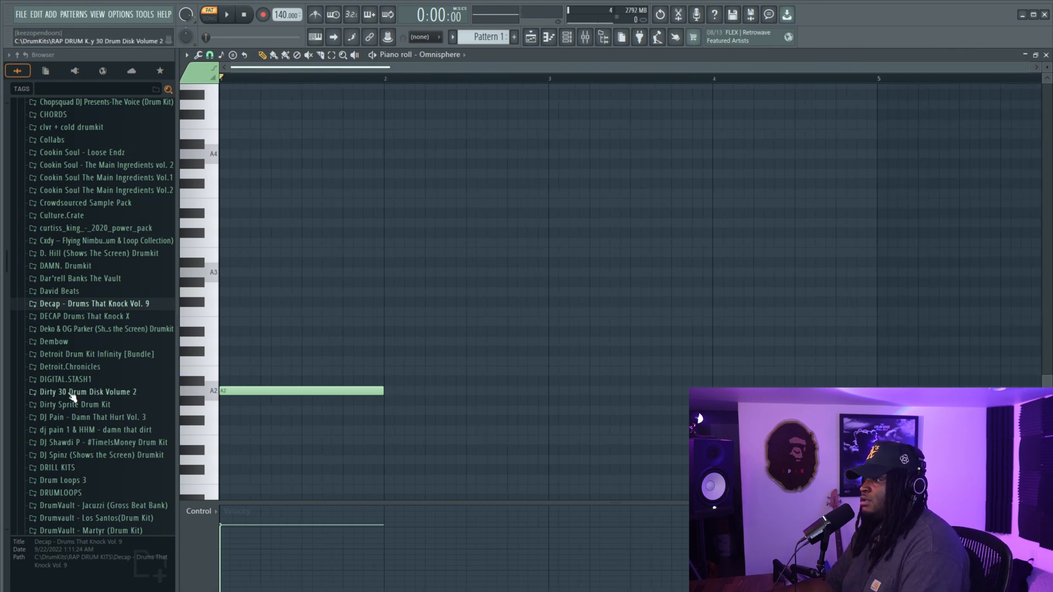
Turn on the metronome and lengthen the A2 note to two bars, playing it back
click(316, 15)
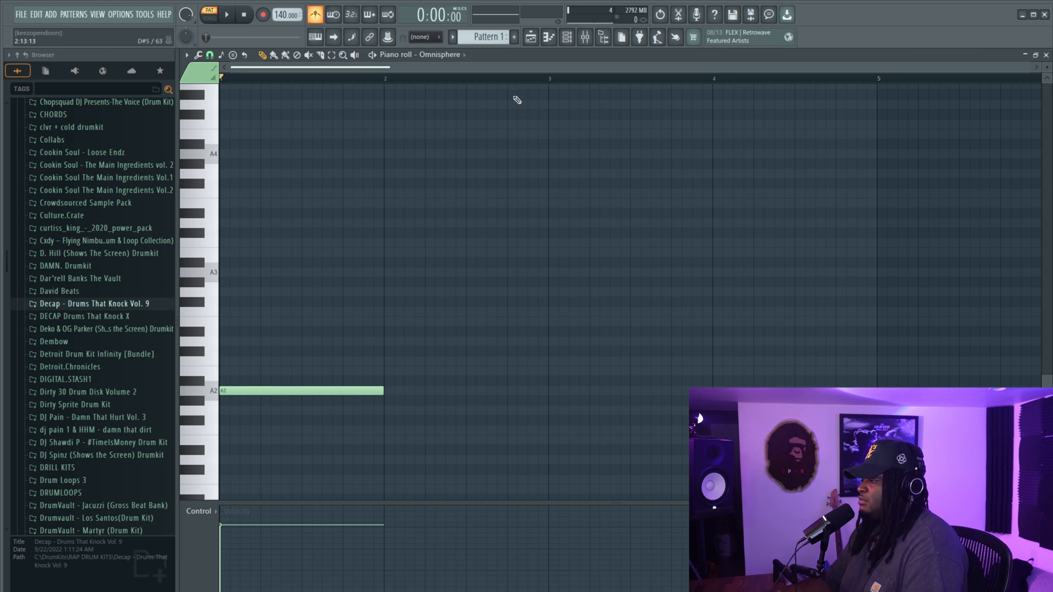
drag(384, 391, 548, 399)
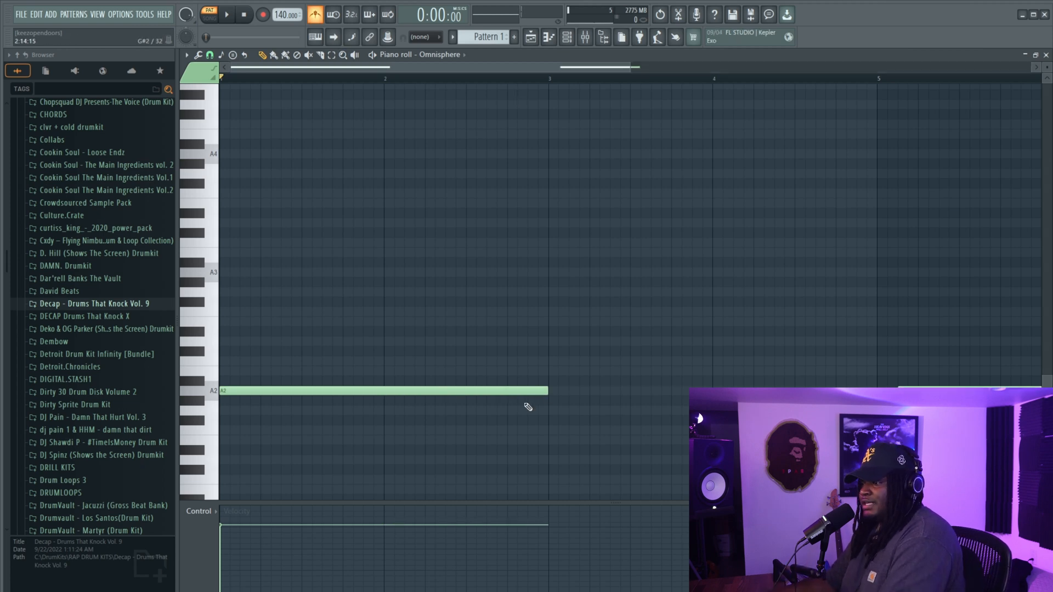
key(space)
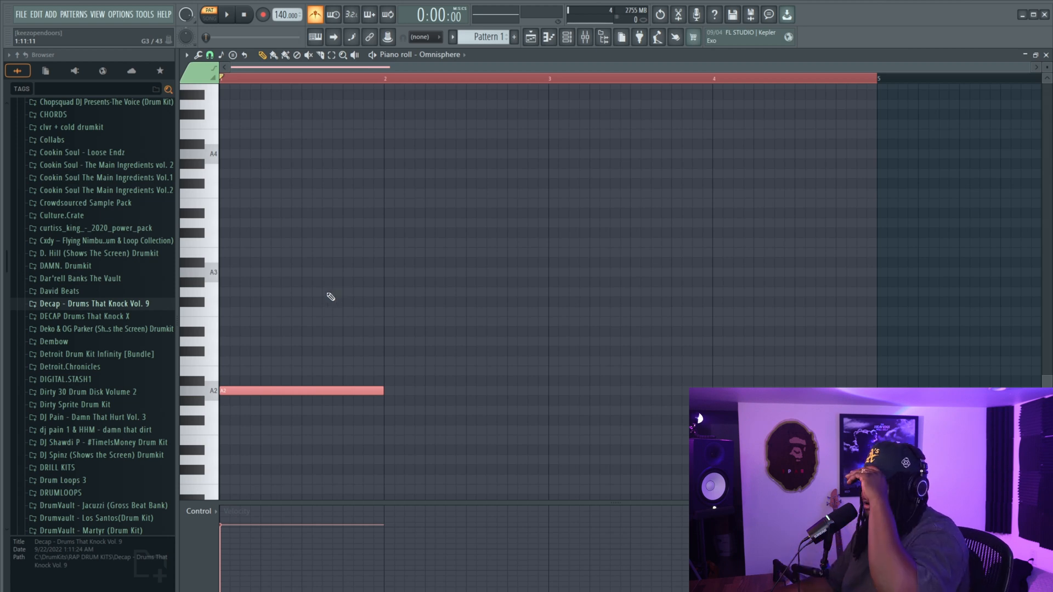
Clear the time selection's note highlight and play the A2 bass note back against the metronome
ctrl+click(310, 270)
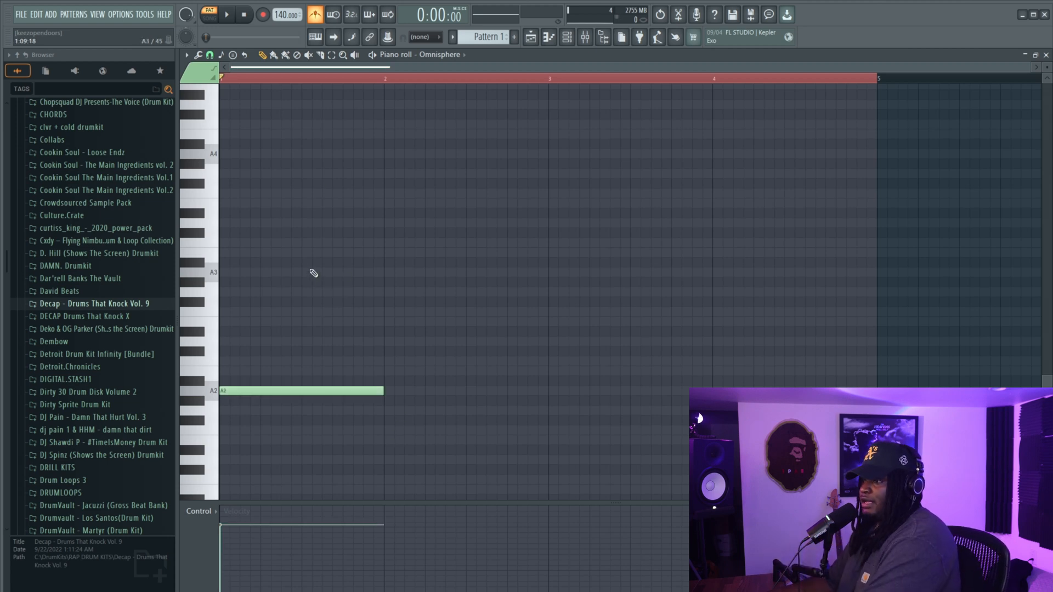
key(space)
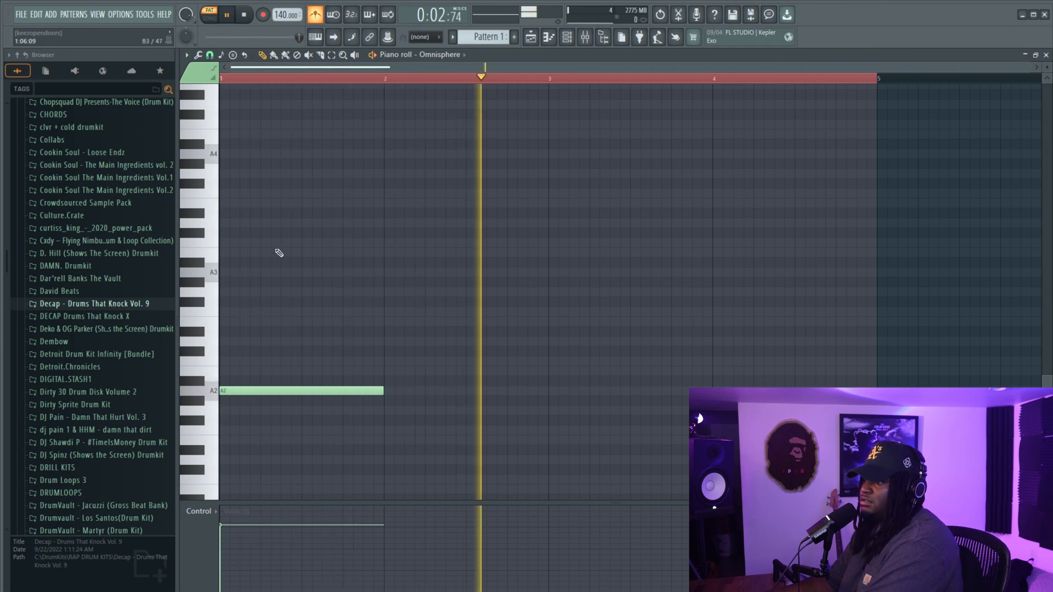
click(255, 243)
right_click(255, 243)
key(space)
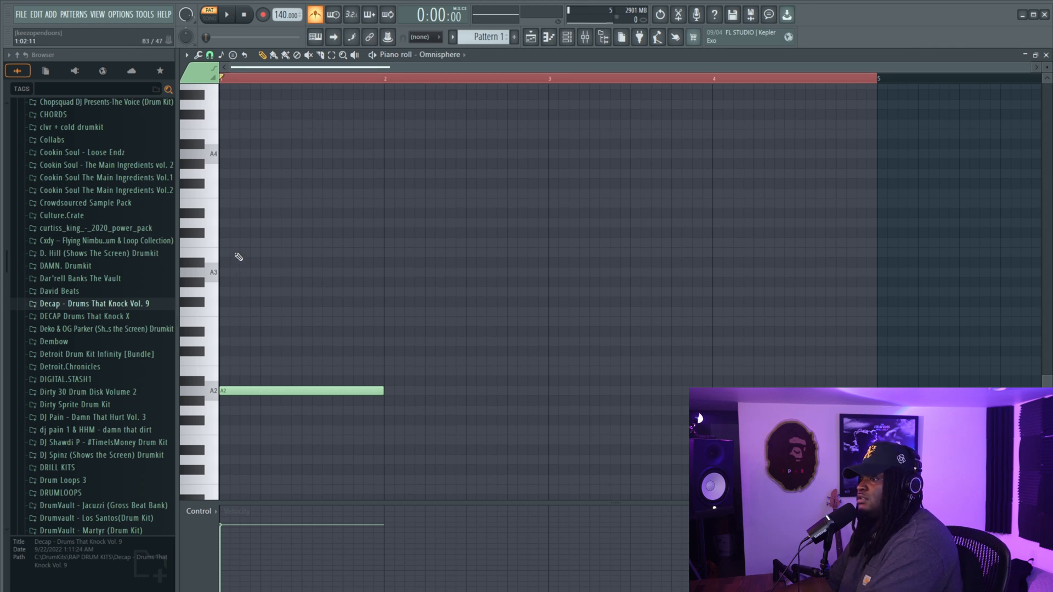
Add an E4 note on beat 2 of bar 1 and shorten it to one beat
drag(235, 260, 268, 204)
key(space)
key(space)
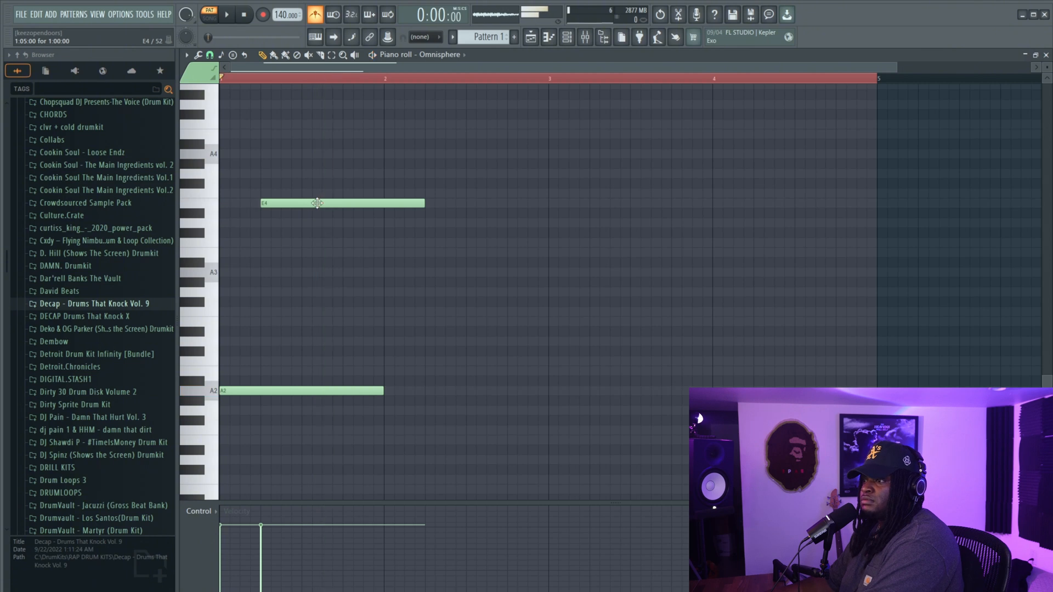
drag(423, 203, 302, 212)
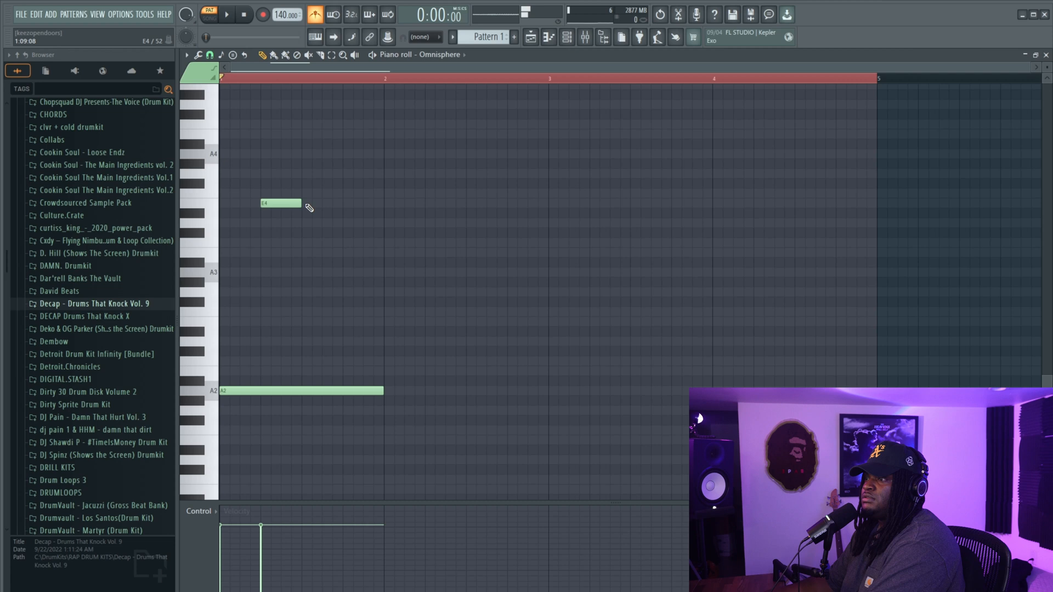
Continue the melody with overlapping one-beat E4, F4, E4 and D4 notes from beat 3 of bar 1, and play it back
click(309, 204)
click(331, 194)
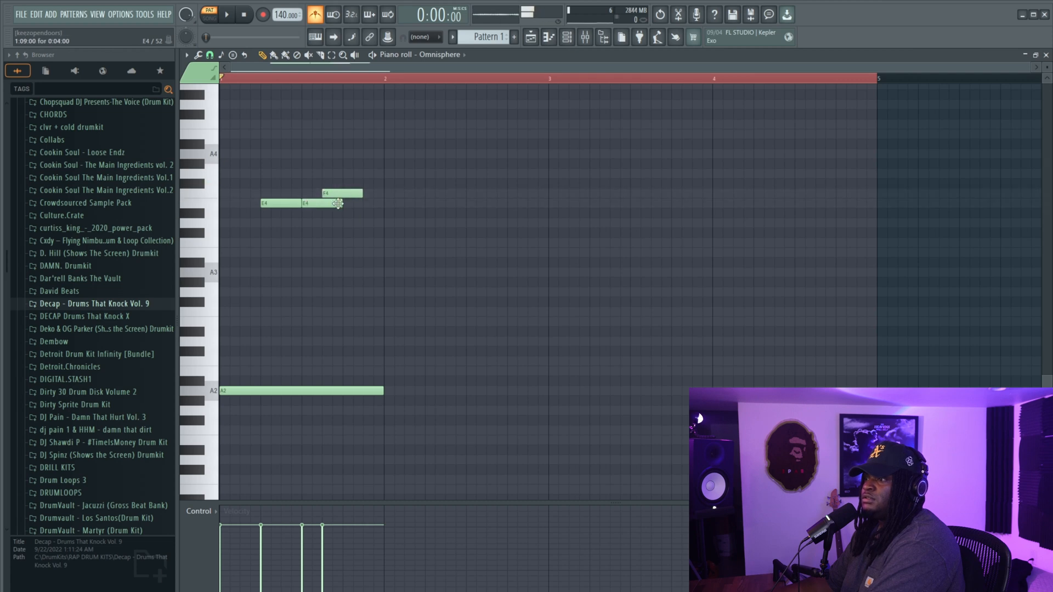
click(346, 204)
mouse_move(375, 224)
mouse_down()
mouse_move(365, 224)
mouse_move(377, 224)
mouse_up()
key(space)
key(space)
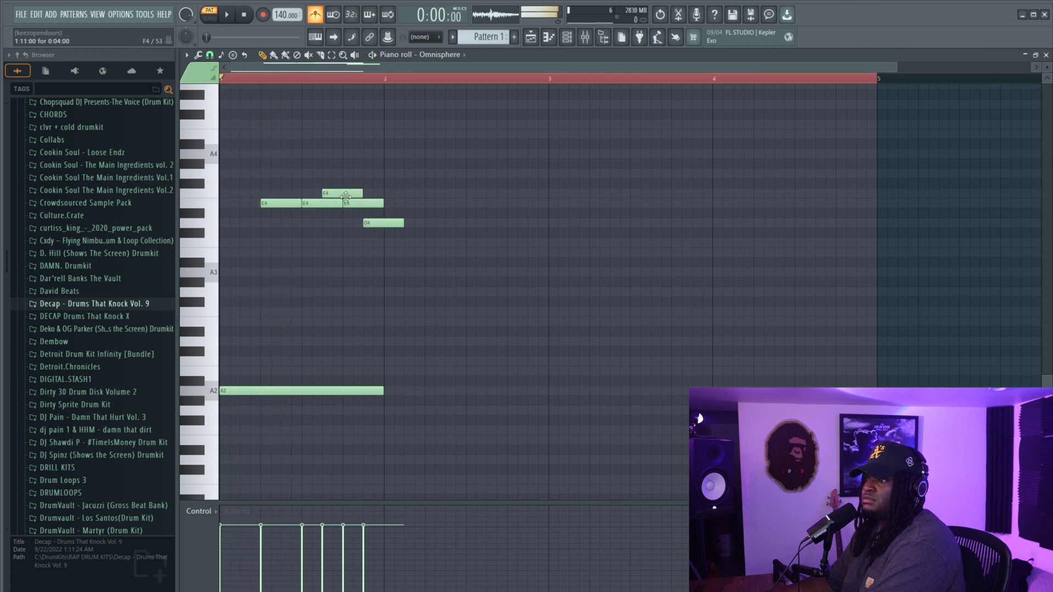
Shift the last four melody notes to start one beat apart from beat 4 of bar 1, and play them back
key(space)
drag(470, 159, 353, 255)
key(space)
drag(498, 148, 337, 260)
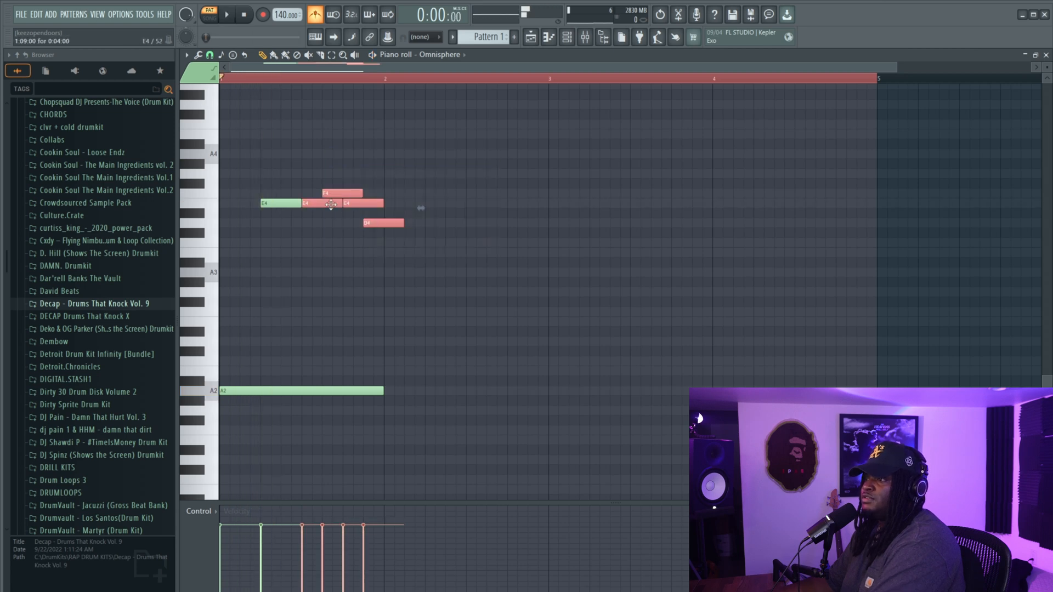
drag(330, 204, 370, 206)
key(space)
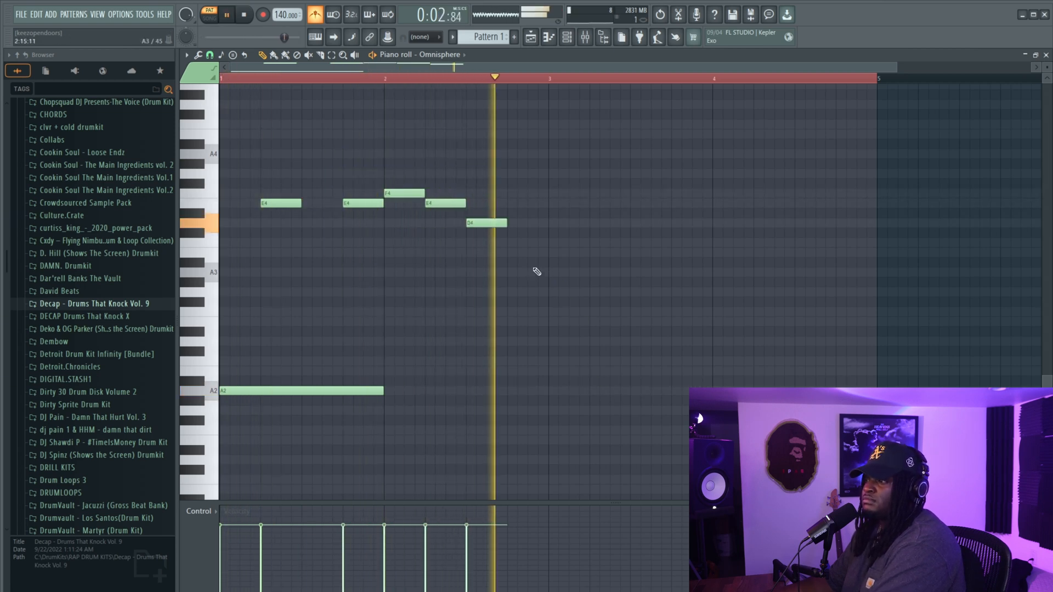
key(space)
Add an E4 on beat 4 of bar 2 and lengthen the last five melody notes to one and a half beats each
click(512, 204)
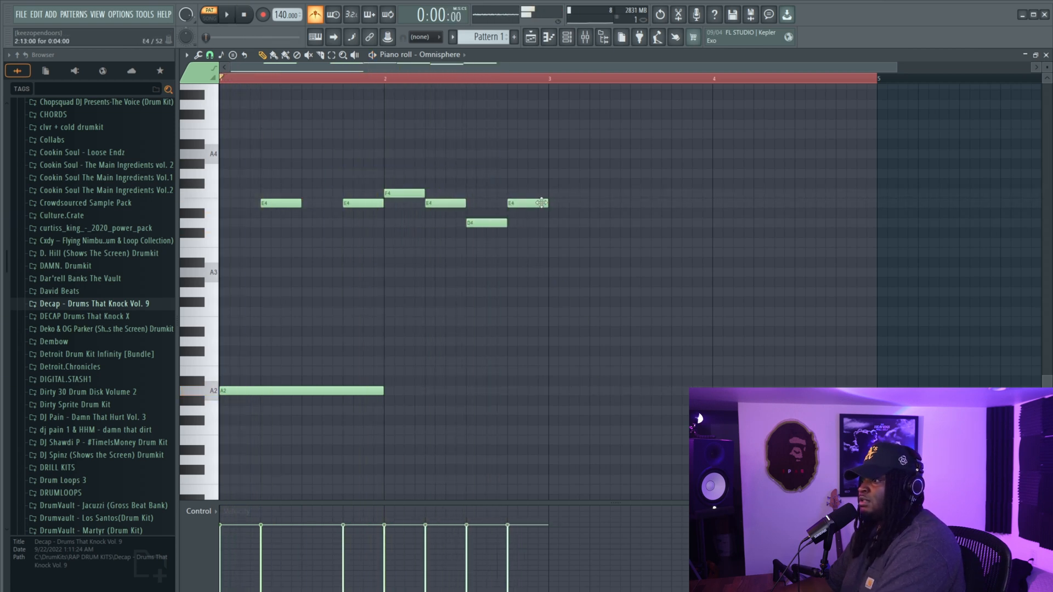
drag(623, 170, 374, 267)
drag(380, 204, 400, 203)
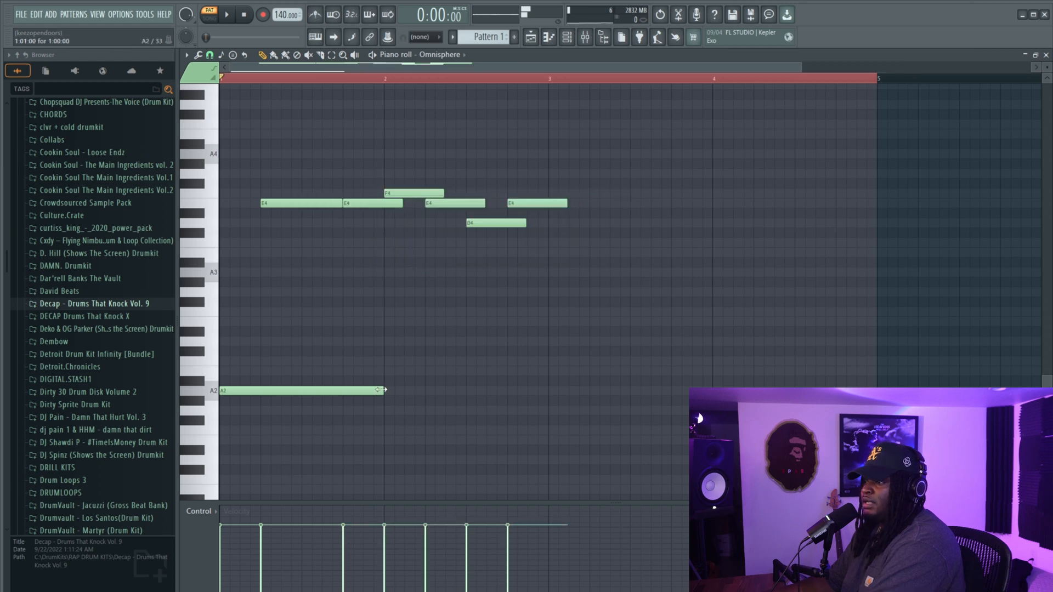
Lengthen the A2 bass note to four bars so that it ends with bar 4
drag(520, 391, 572, 391)
right_click(573, 390)
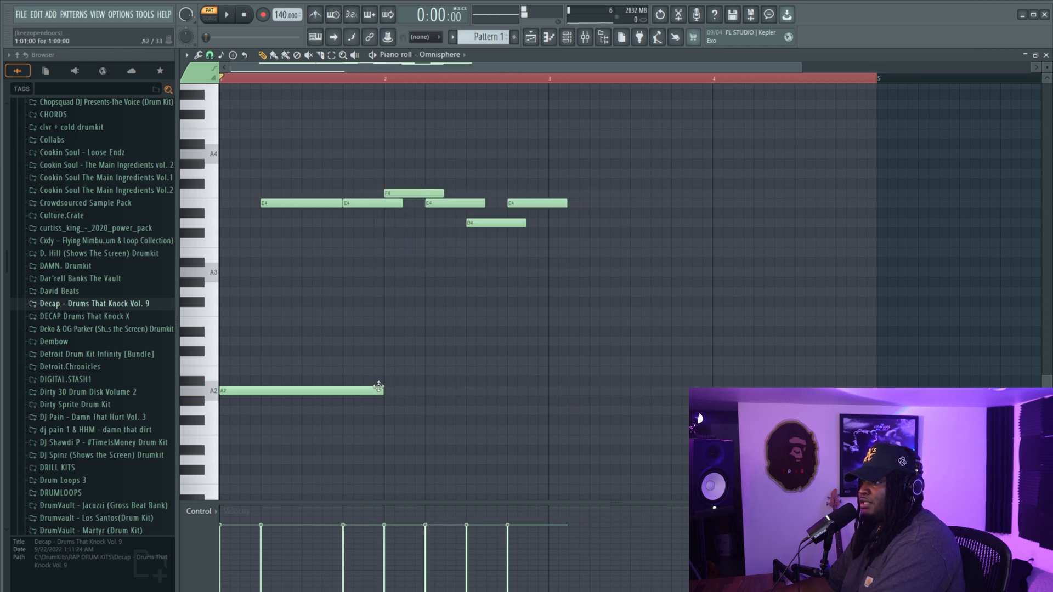
drag(384, 390, 543, 385)
key(space)
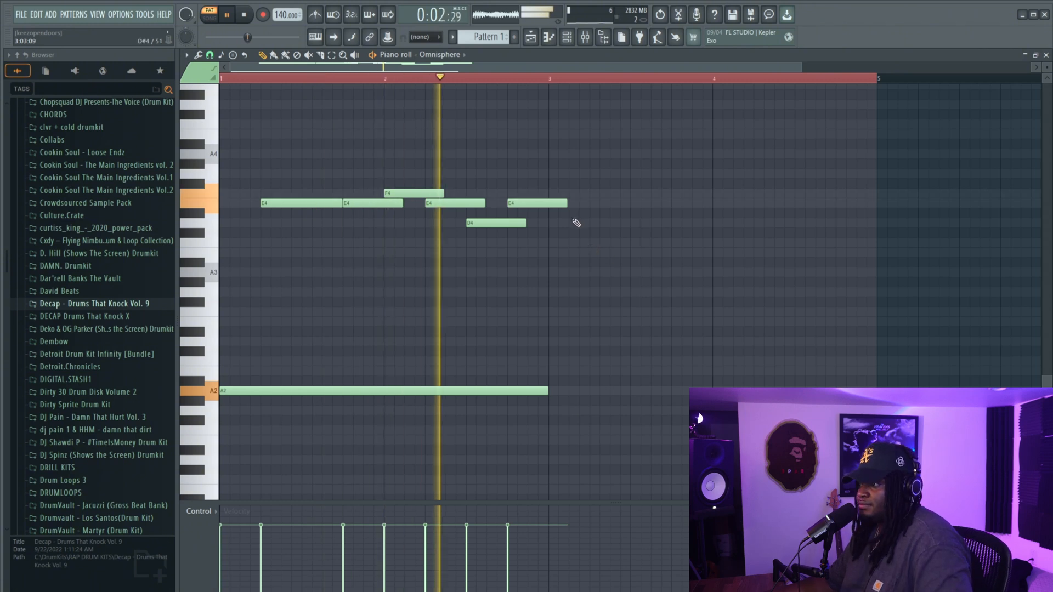
key(space)
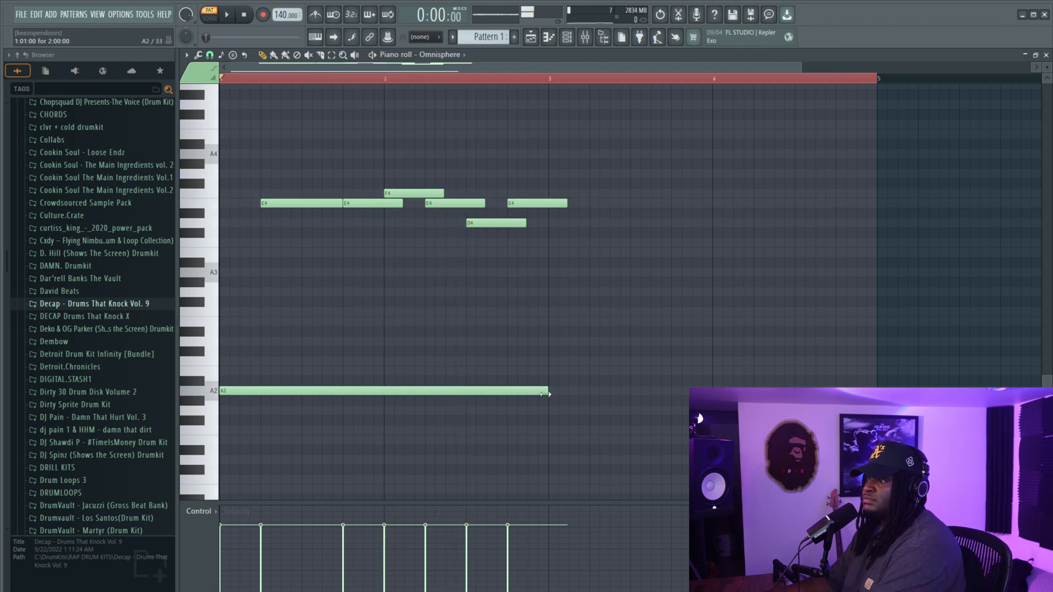
scroll(547, 391, down, 1)
drag(451, 389, 682, 392)
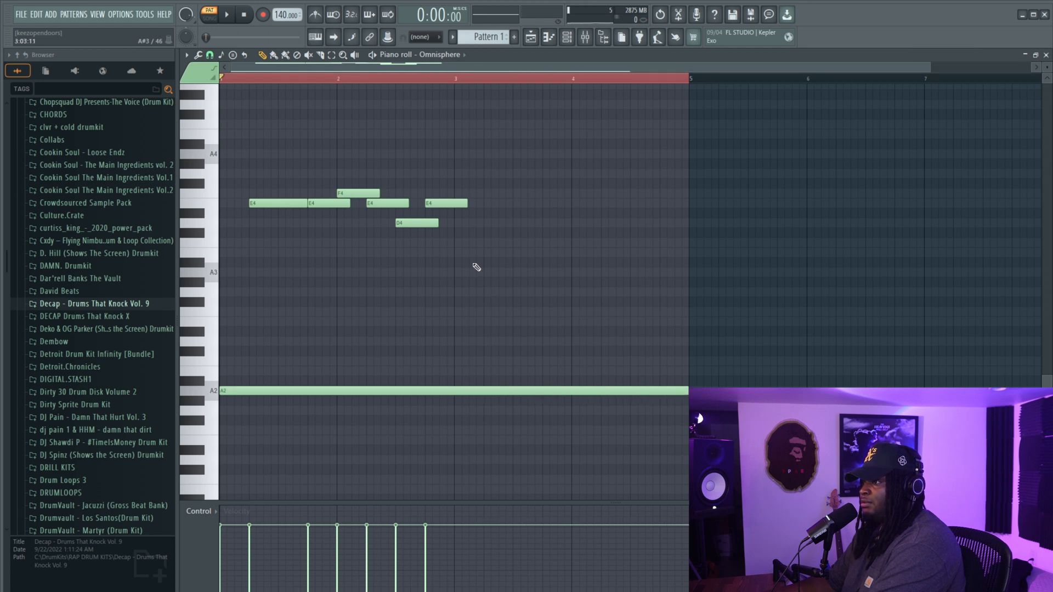
Duplicate the melody phrase, place the copy from beat 2 of bar 3, and play the pattern back
drag(548, 138, 248, 294)
drag(280, 203, 543, 202)
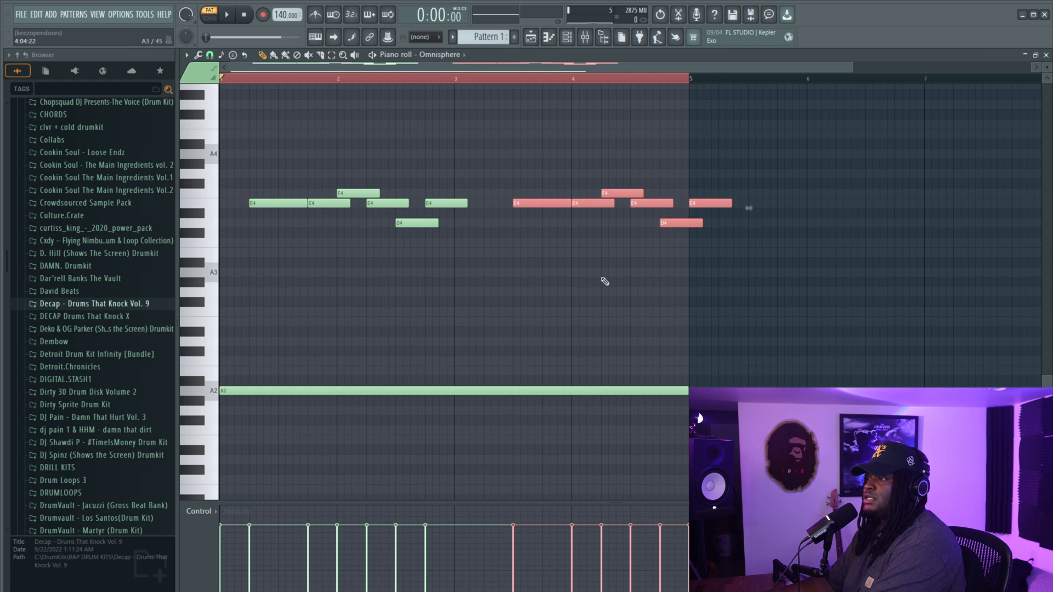
key(space)
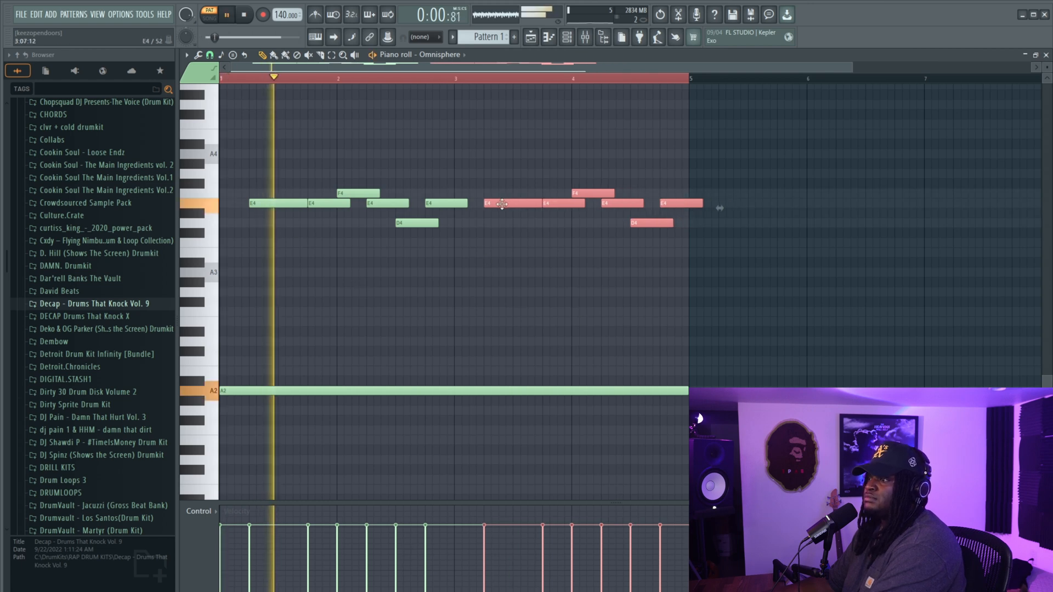
ctrl+click(577, 277)
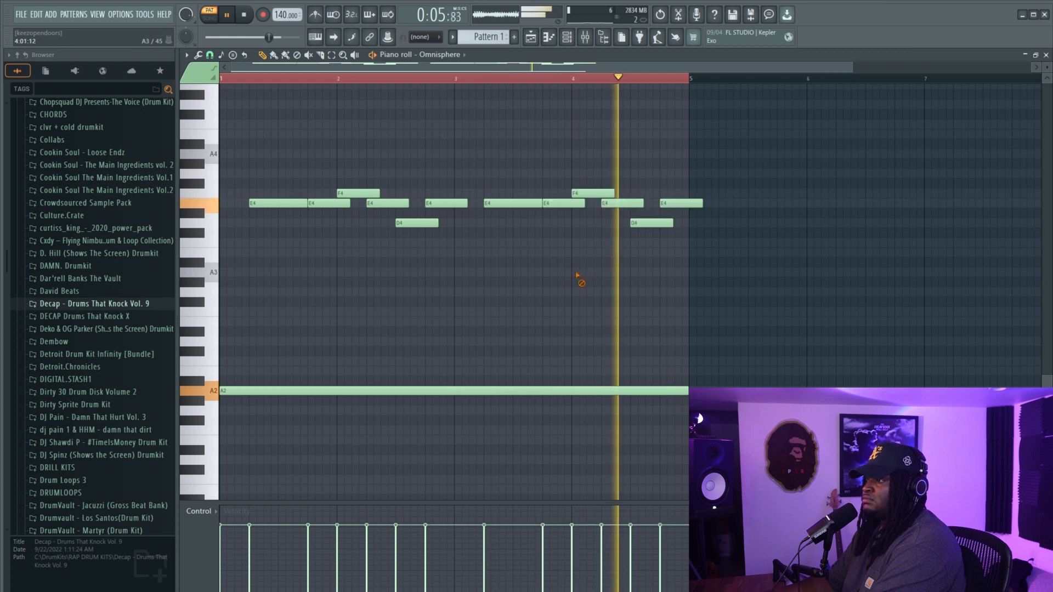
key(space)
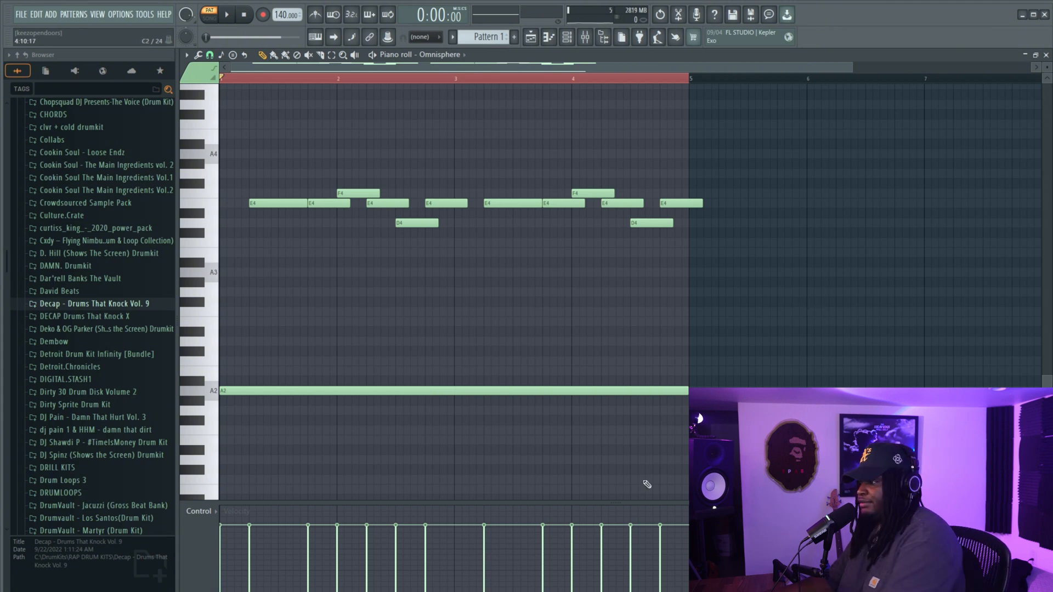
Add a four-bar A2 note at the start of bar 5 and play the pattern back from bar 4
scroll(730, 361, down, 1)
click(593, 390)
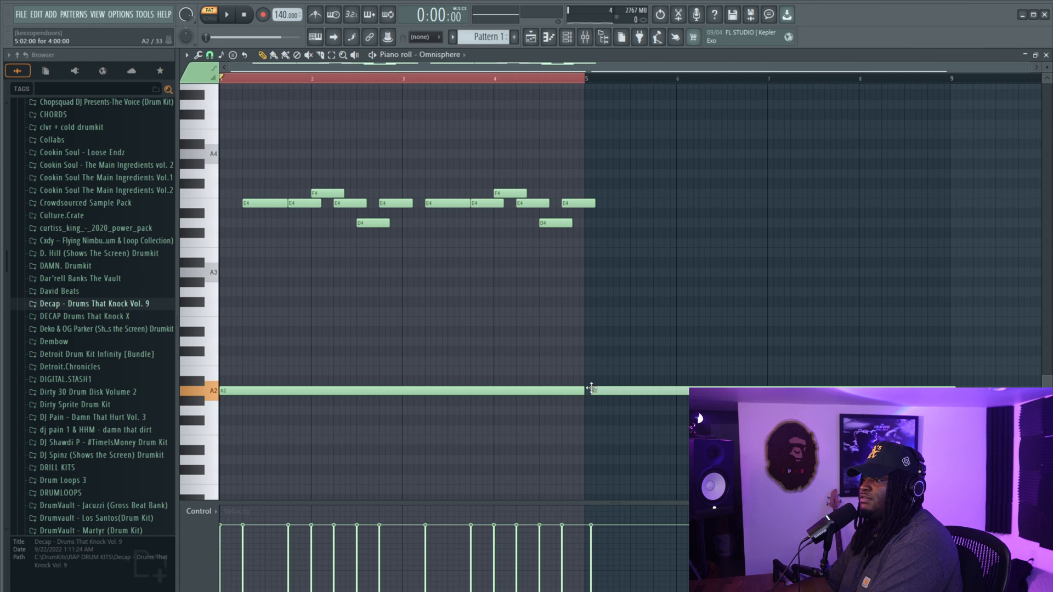
drag(726, 391, 720, 391)
key(space)
click(539, 79)
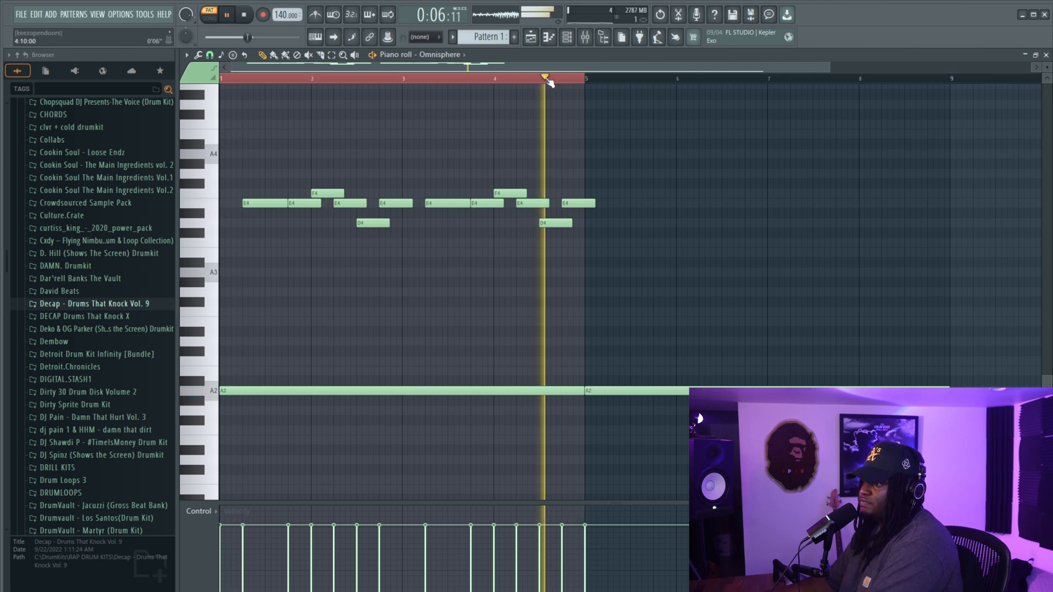
key(space)
Replace the A2 note at bar 5 with a two-bar D3 note, and add a two-bar C3 note at bar 7
click(595, 332)
drag(595, 336, 587, 350)
right_click(622, 391)
click(771, 361)
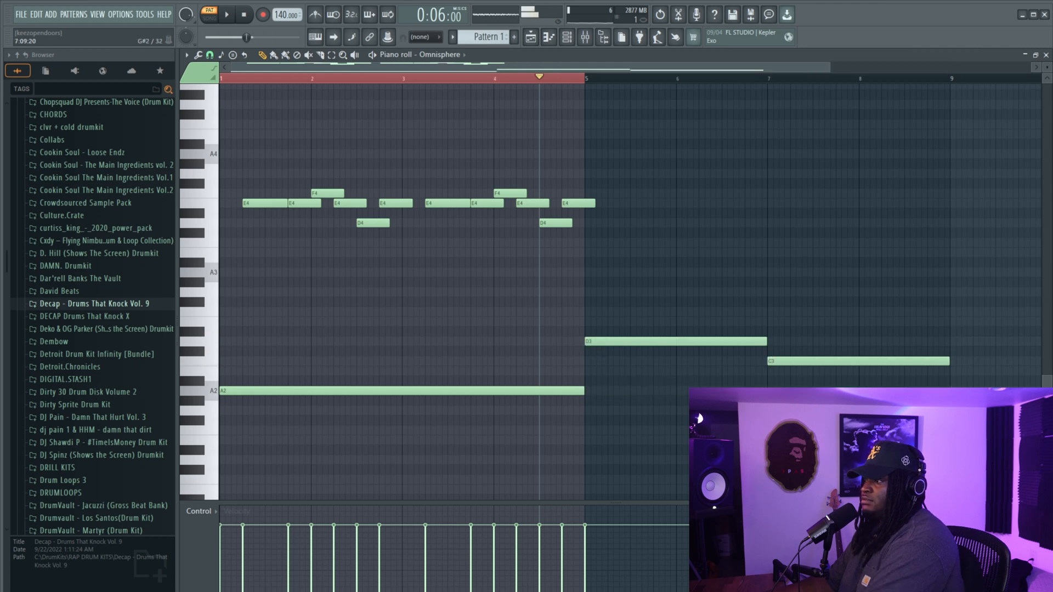
Shorten the C3 note to one bar so that it ends with bar 7
mouse_move(860, 413)
mouse_down()
mouse_move(858, 391)
mouse_move(859, 410)
mouse_up()
drag(919, 318, 877, 420)
key(shift+d)
key(ctrl+l)
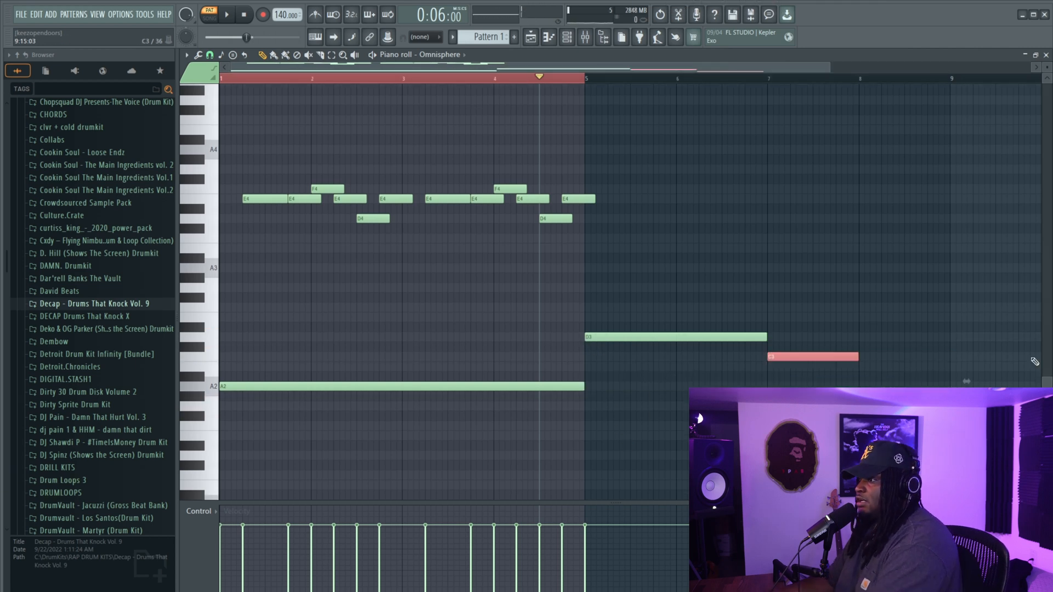
Duplicate the melody notes of the first four bars, place the copy from beat 2 of bar 5, and play the pattern
drag(686, 113, 222, 292)
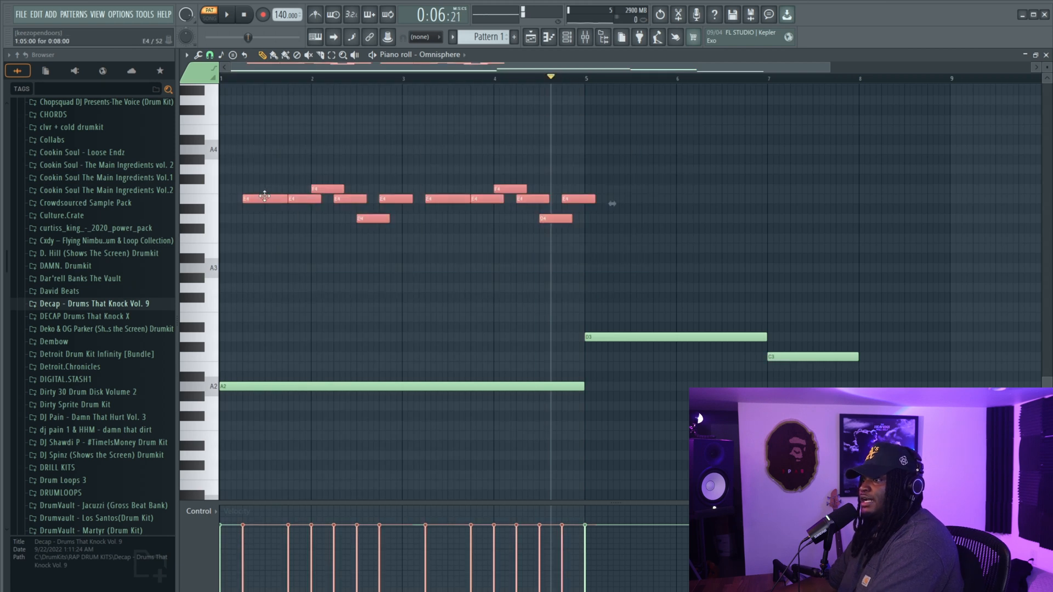
drag(275, 198, 634, 199)
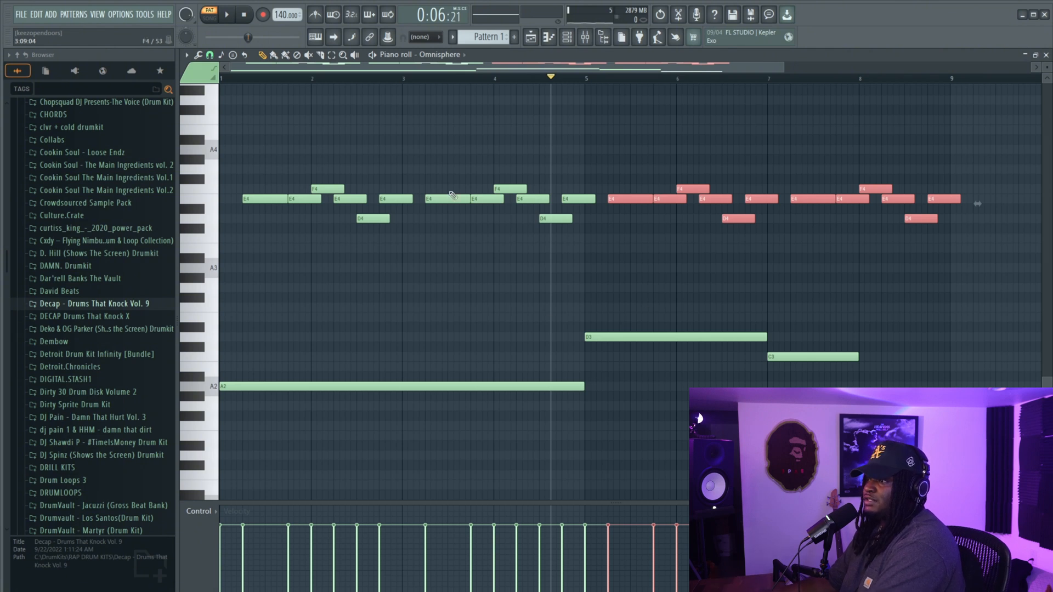
key(space)
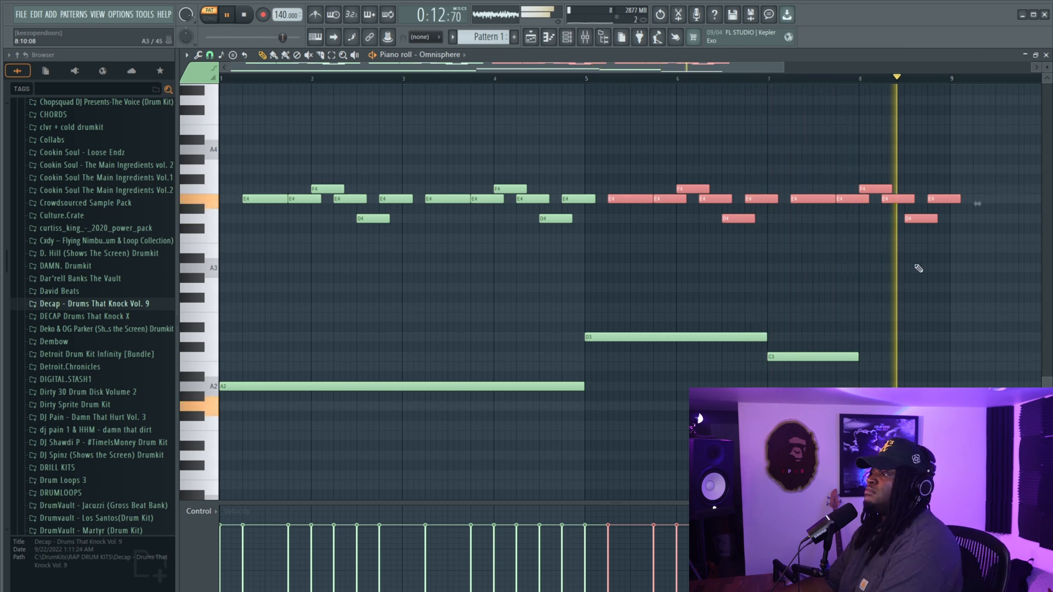
key(space)
Replace the D4 note in bar 8 with an A4 note, check it in playback, and trim the last E4 to end with bar 8
click(926, 244)
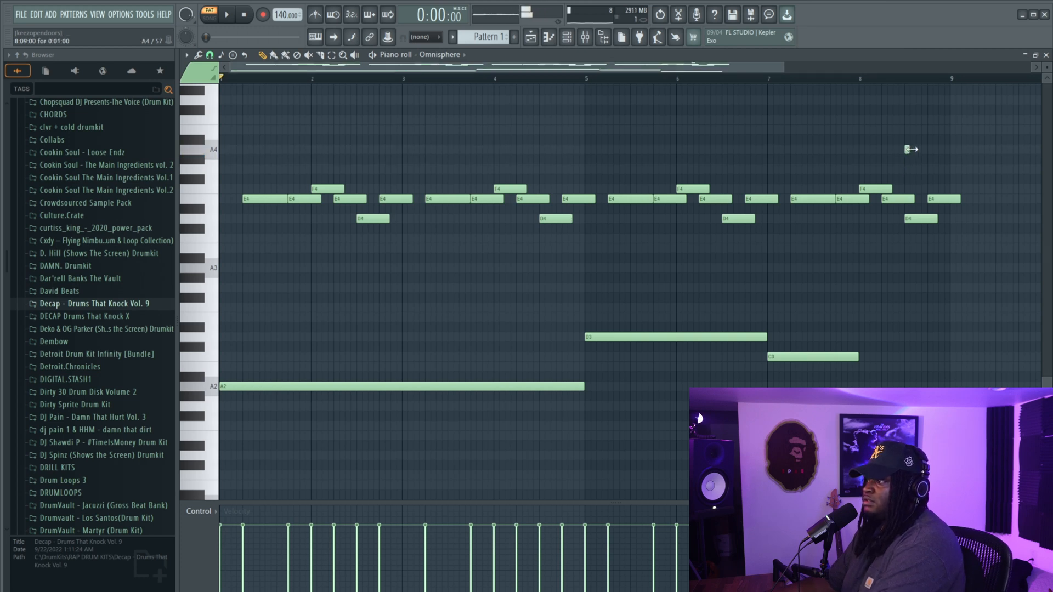
key(space)
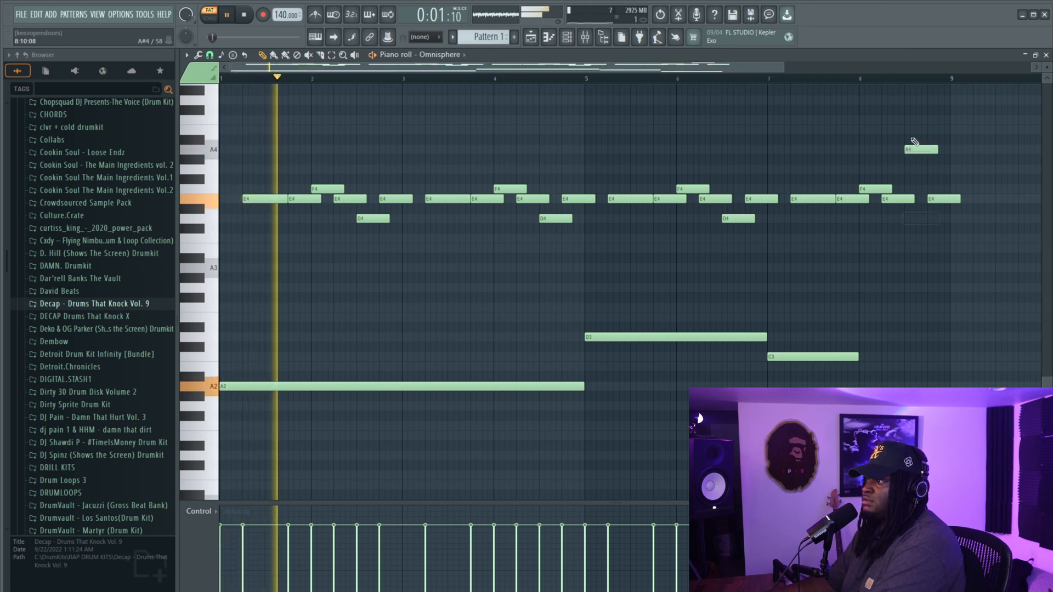
click(834, 79)
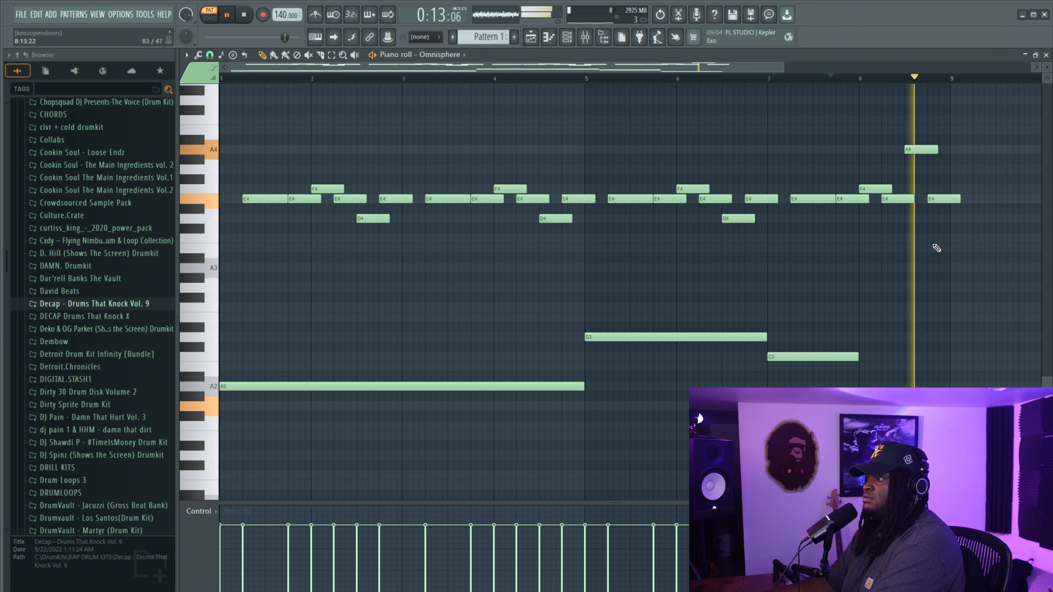
key(space)
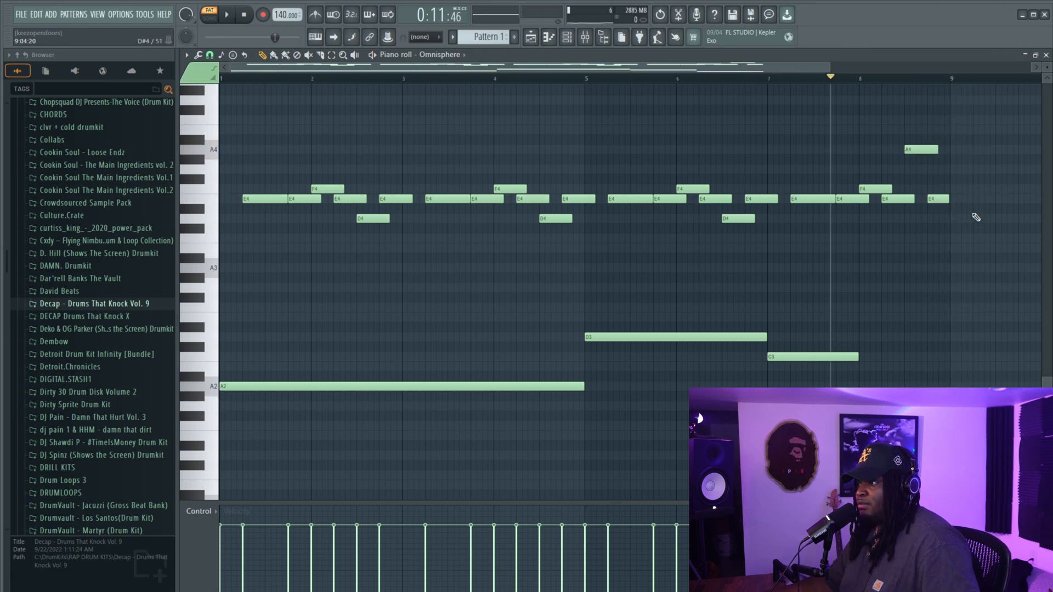
scroll(584, 332, down, 2)
scroll(576, 334, up, 3)
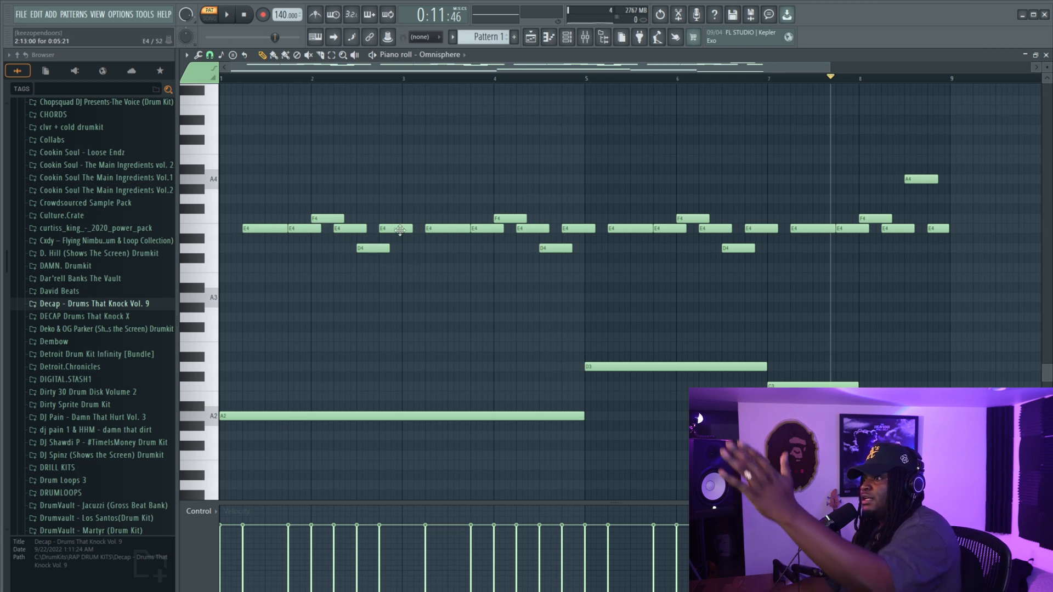
Vary the velocities of all notes and transpose them up two semitones in total, comparing transpositions during playback
key(ctrl+a)
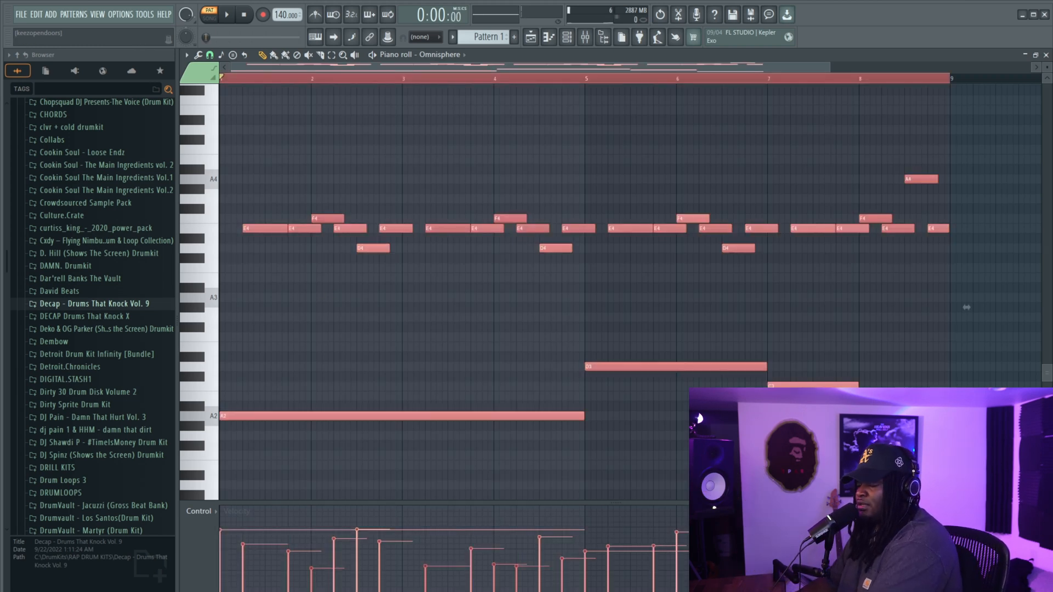
key(space)
key(shift+Up)
key(shift+Up)
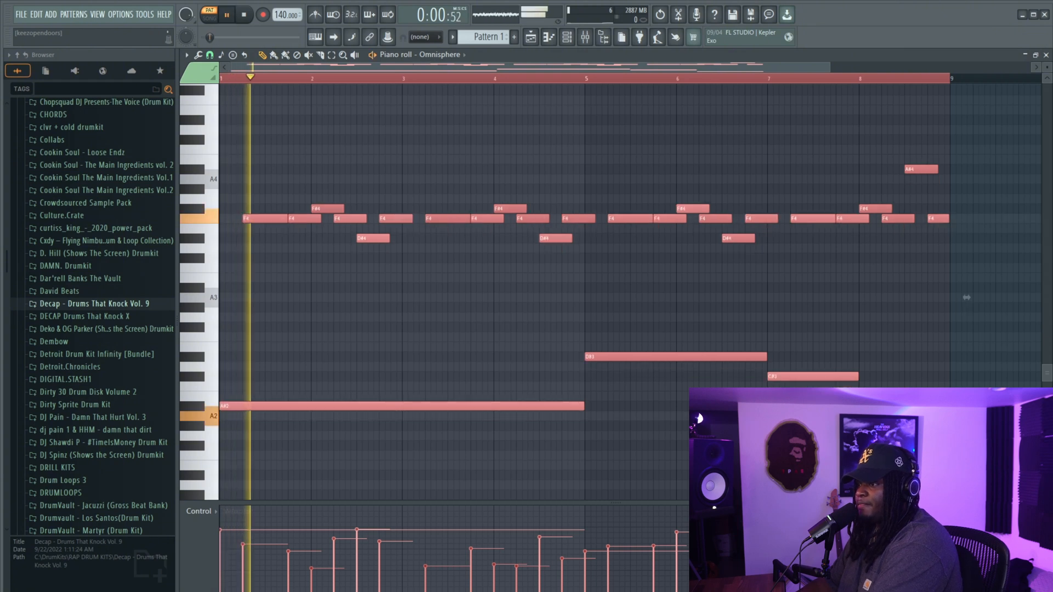
key(space)
key(space)
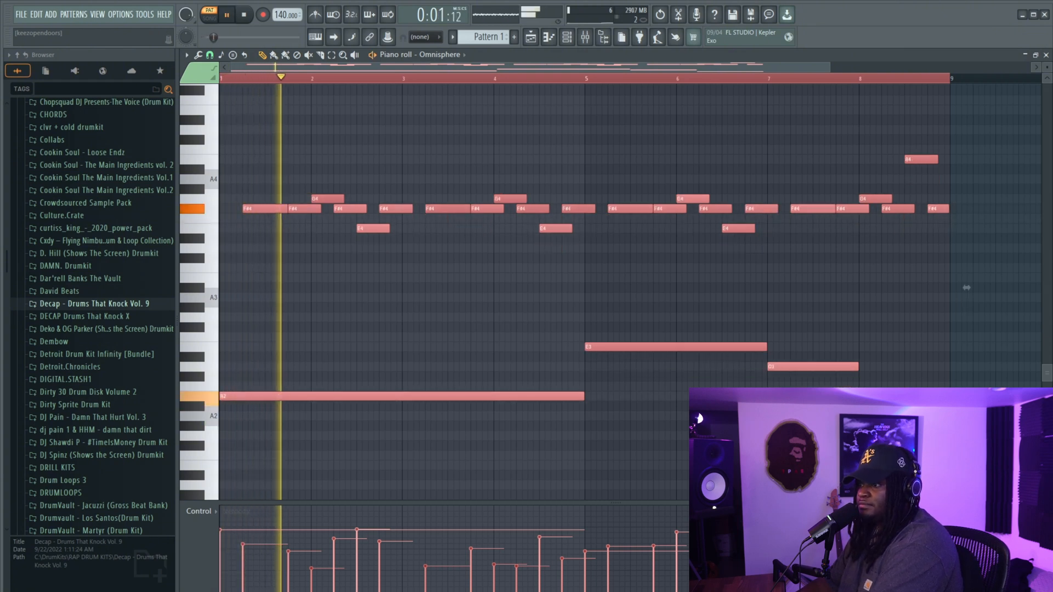
key(shift+Up)
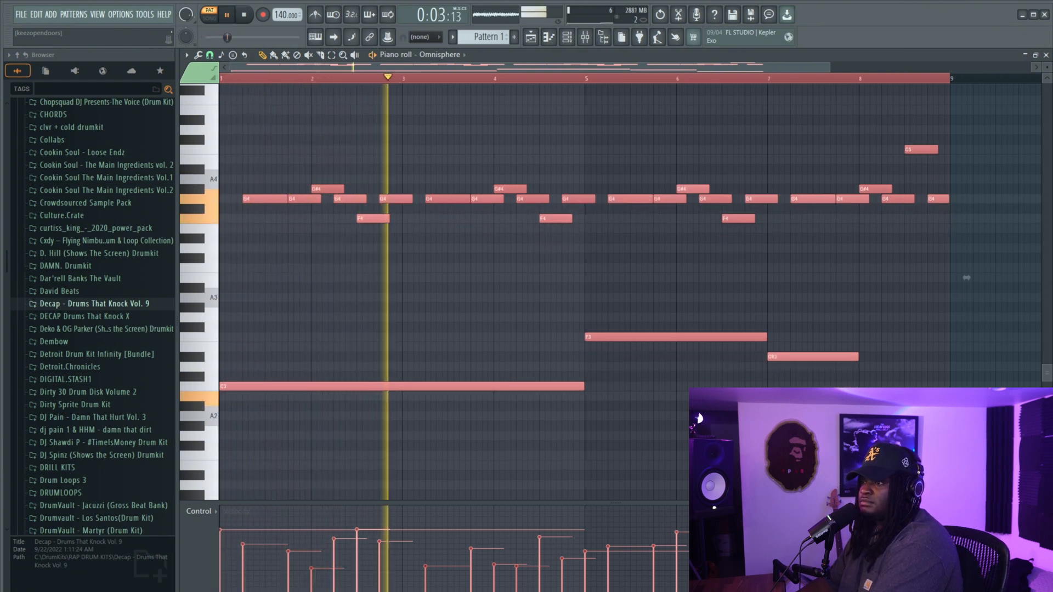
key(shift+Down)
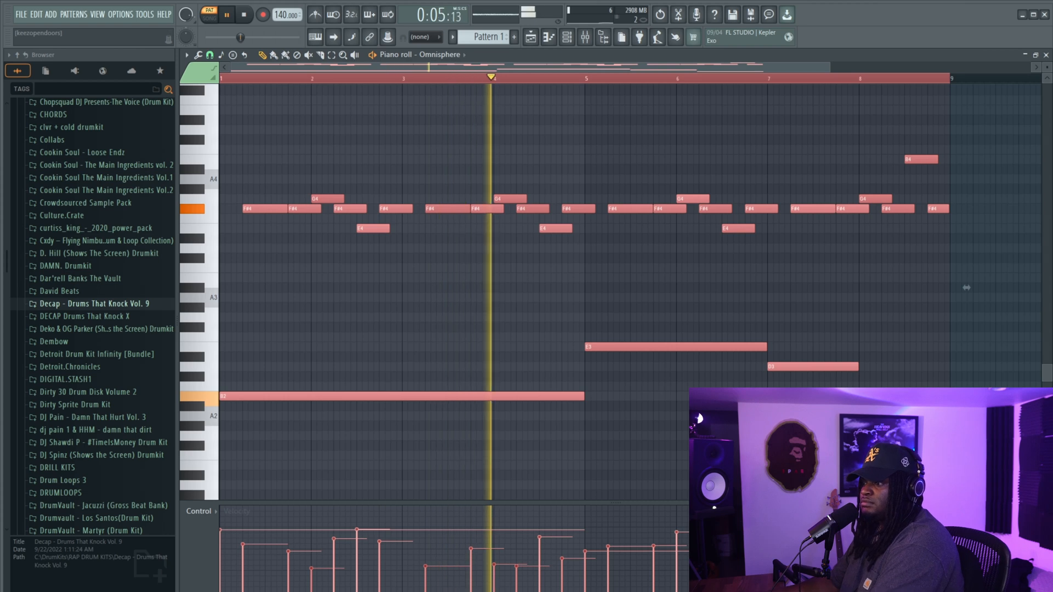
Set the tempo to 155 and copy the Omnisphere channel's notes
drag(450, 176, 438, 244)
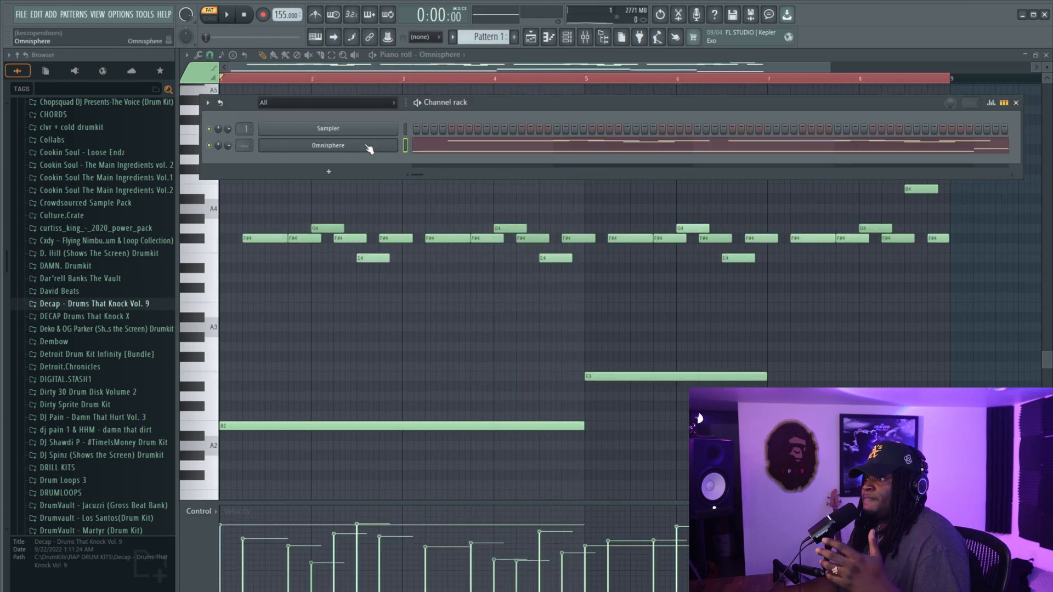
right_click(366, 148)
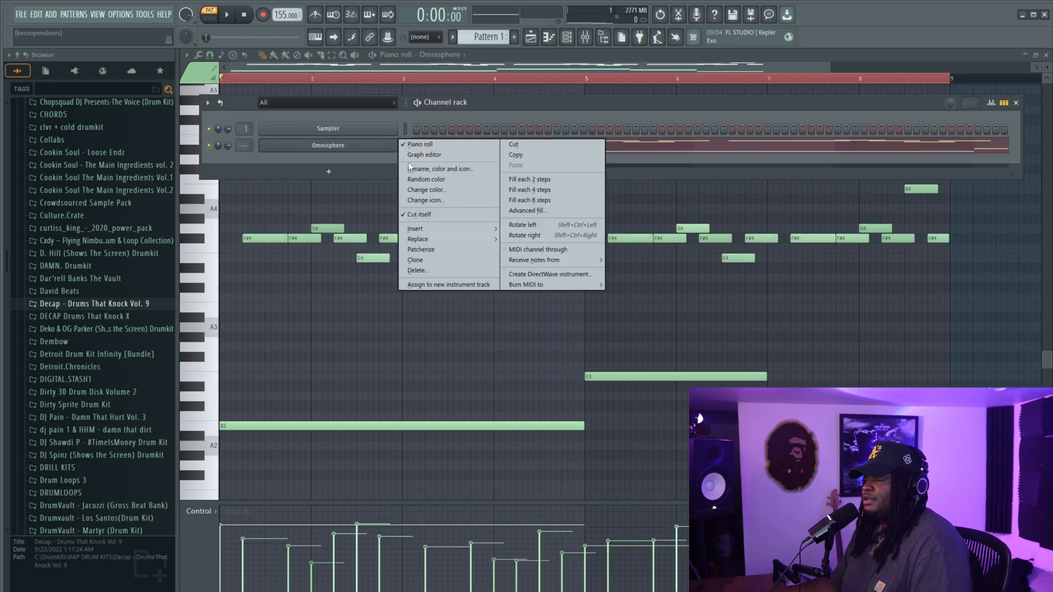
click(516, 155)
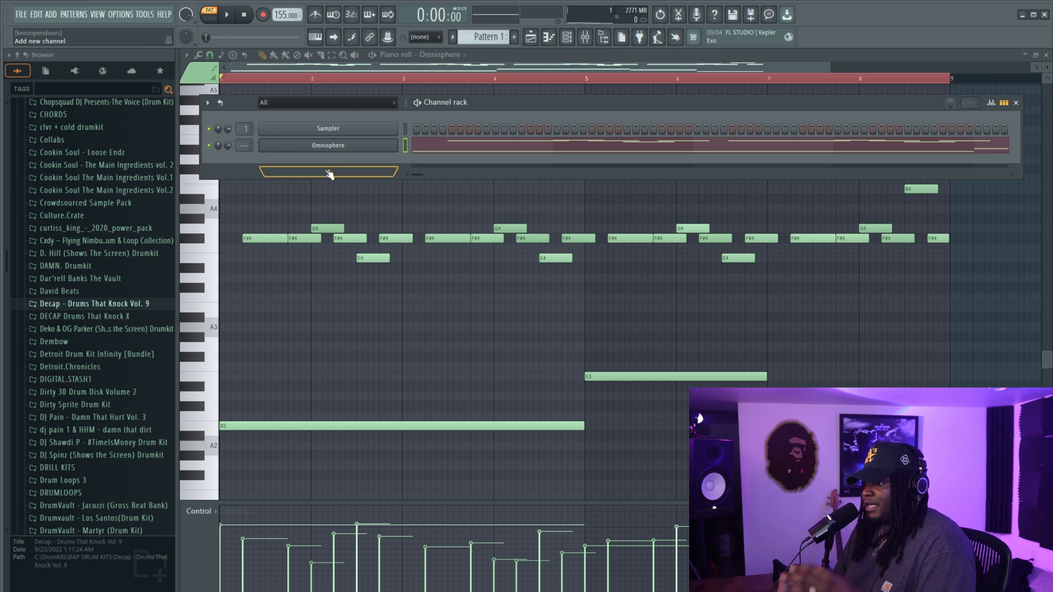
Add a CUBE instrument channel, paste the copied notes into it, and play the pattern back
click(329, 173)
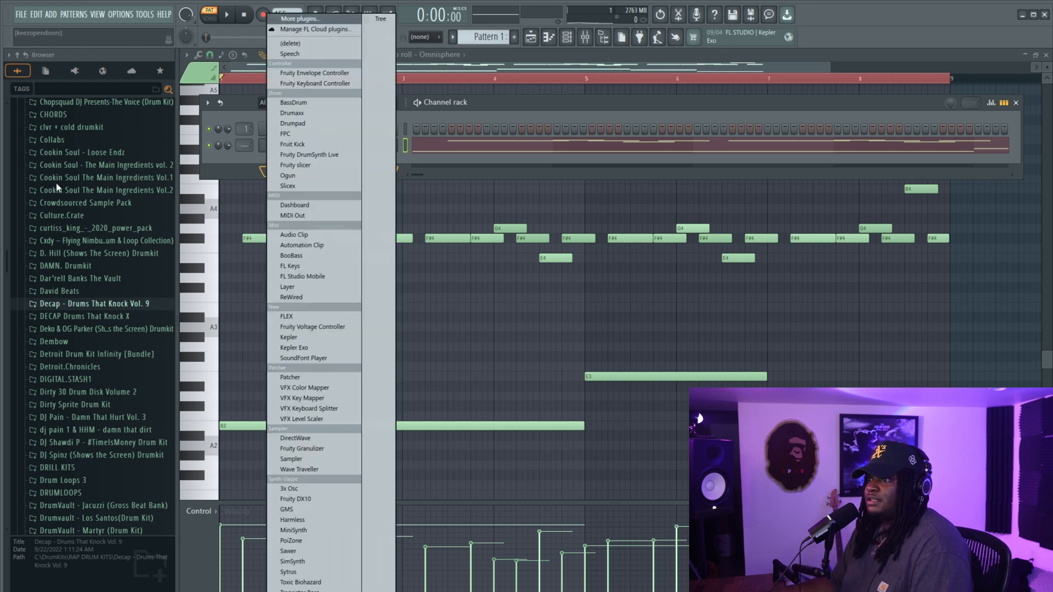
click(80, 156)
click(150, 146)
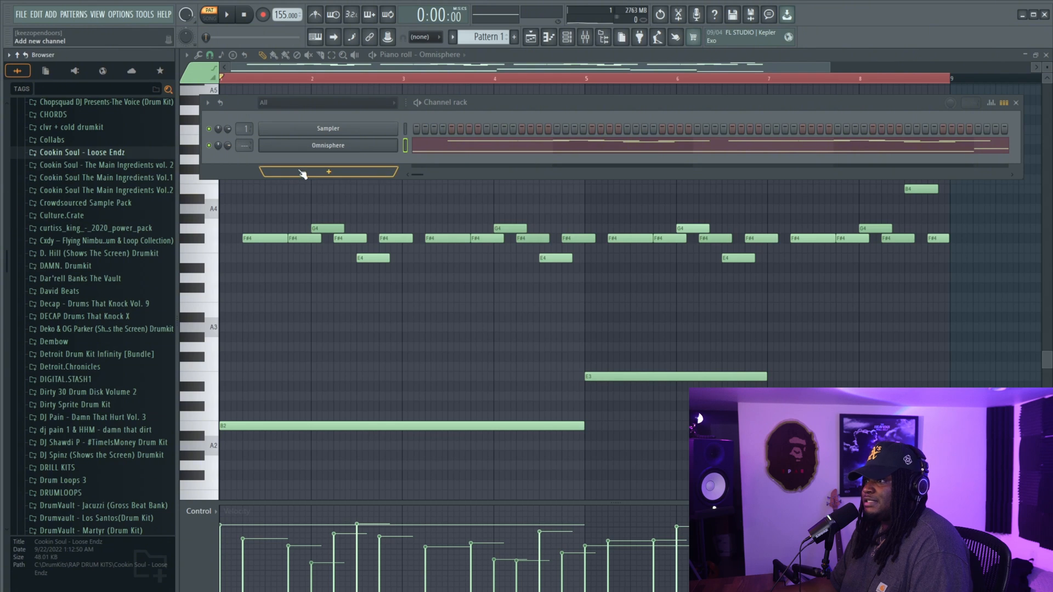
click(329, 172)
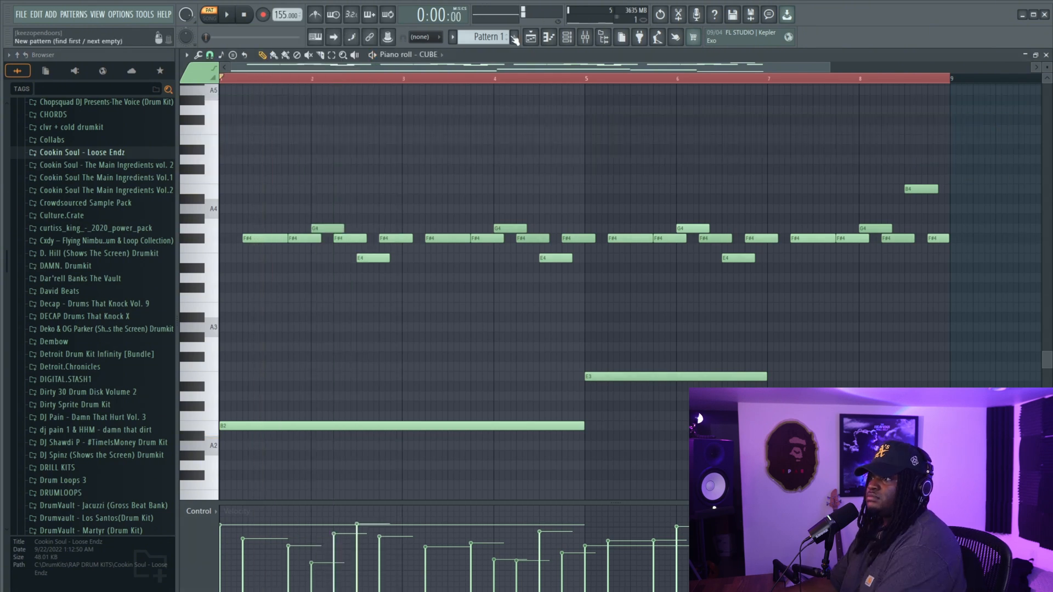
key(space)
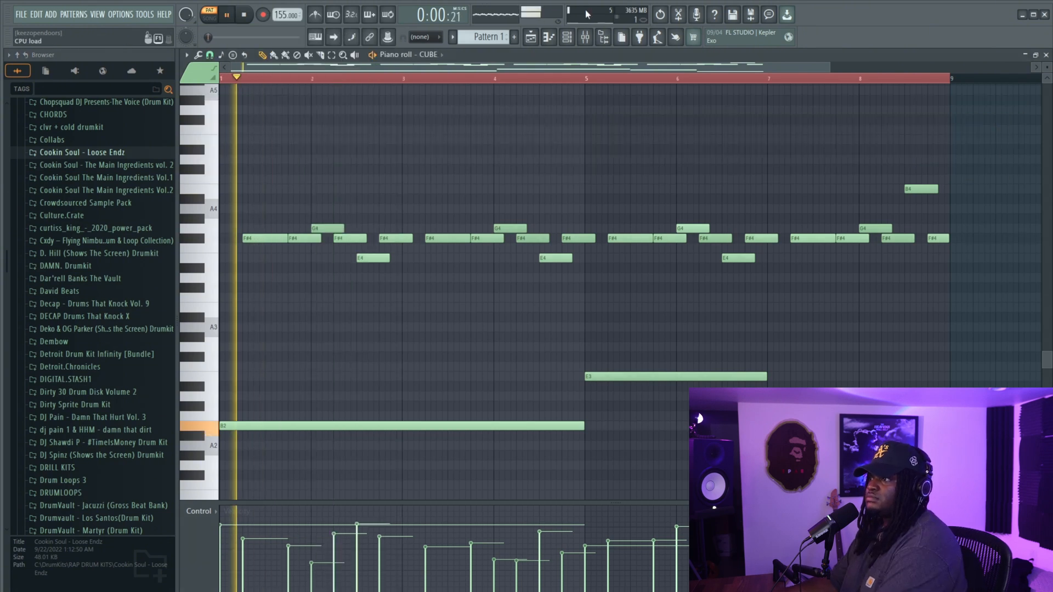
Raise the CUBE notes one octave, slice the B3 bass notes in bars 1 to 4 into one-bar notes, and play the pattern
click(567, 37)
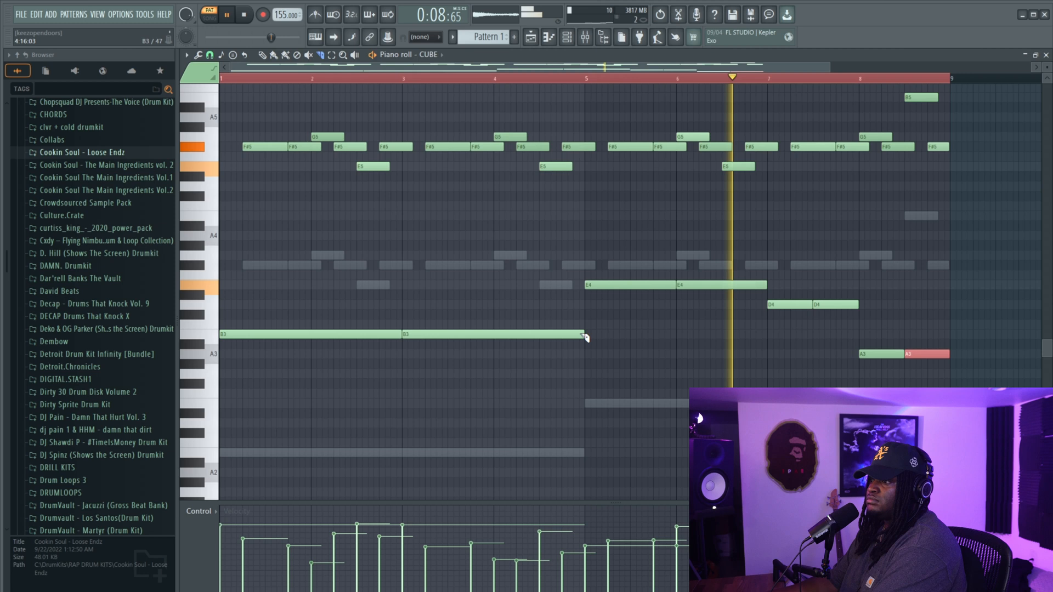
drag(311, 318, 311, 352)
drag(494, 318, 494, 352)
key(space)
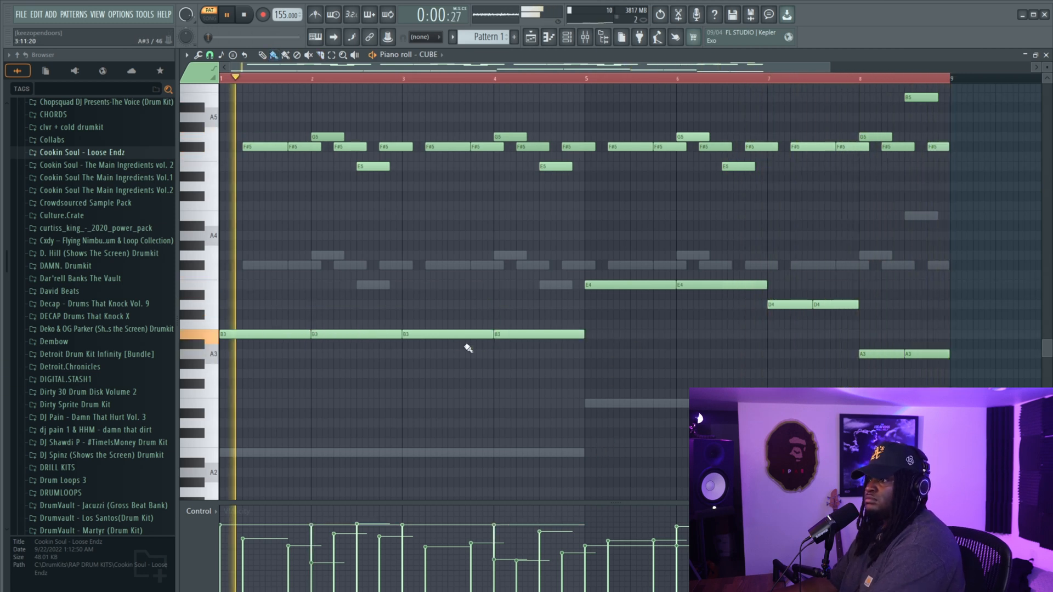
Render the CUBE pattern to an audio clip in the playlist
key(b)
key(F6)
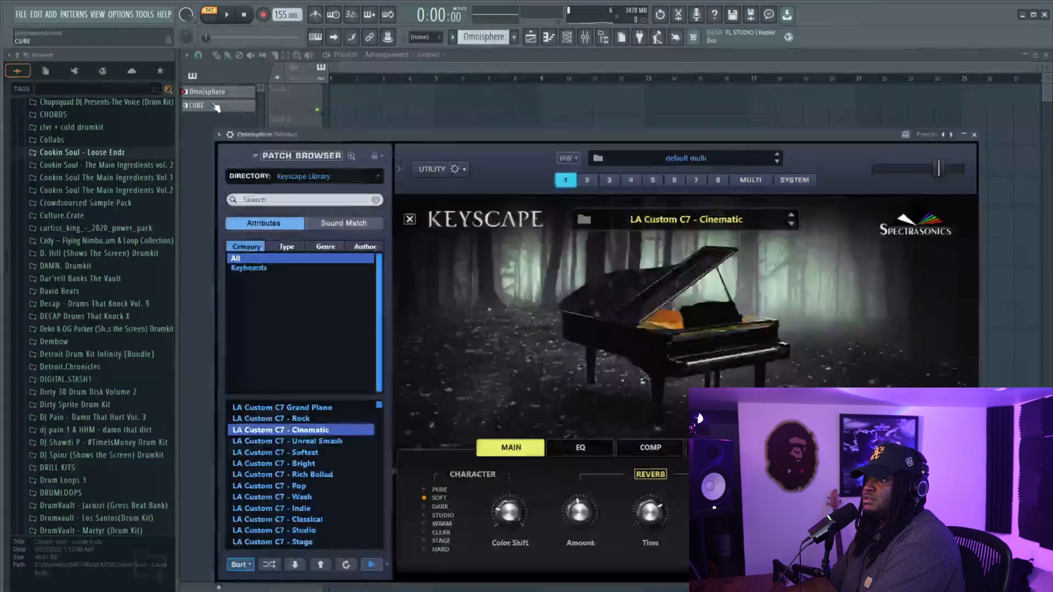
right_click(203, 105)
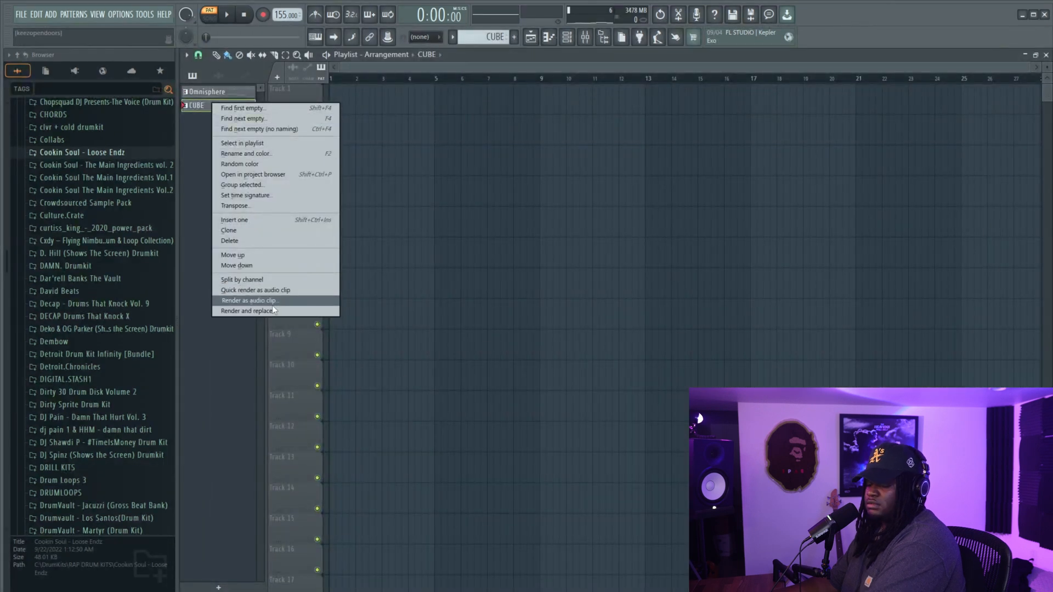
click(273, 309)
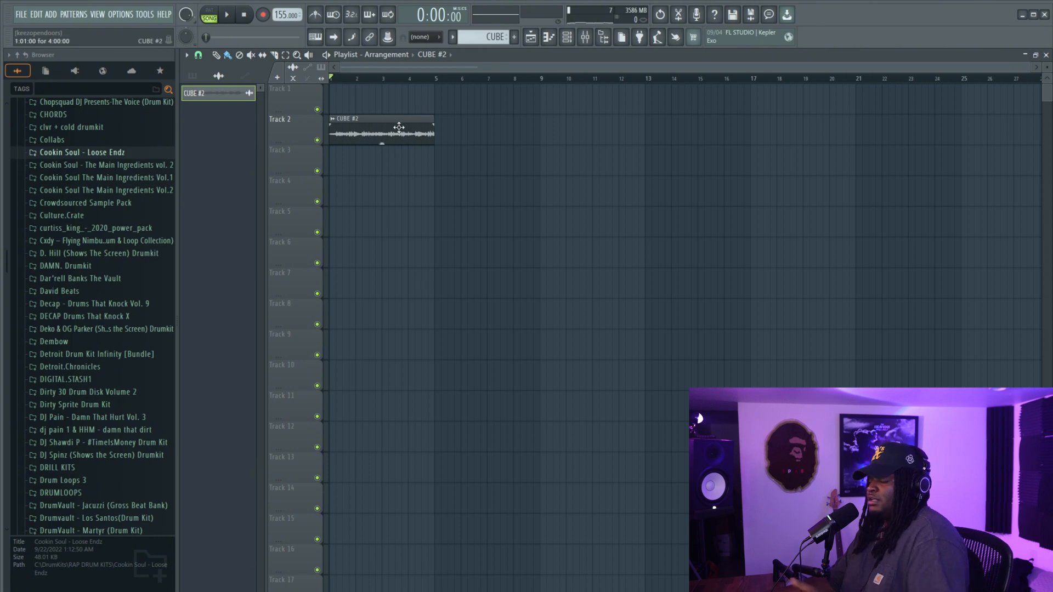
Undo the last resize of the CUBE #2 clip and play the full eight-bar clip back
key(ctrl+z)
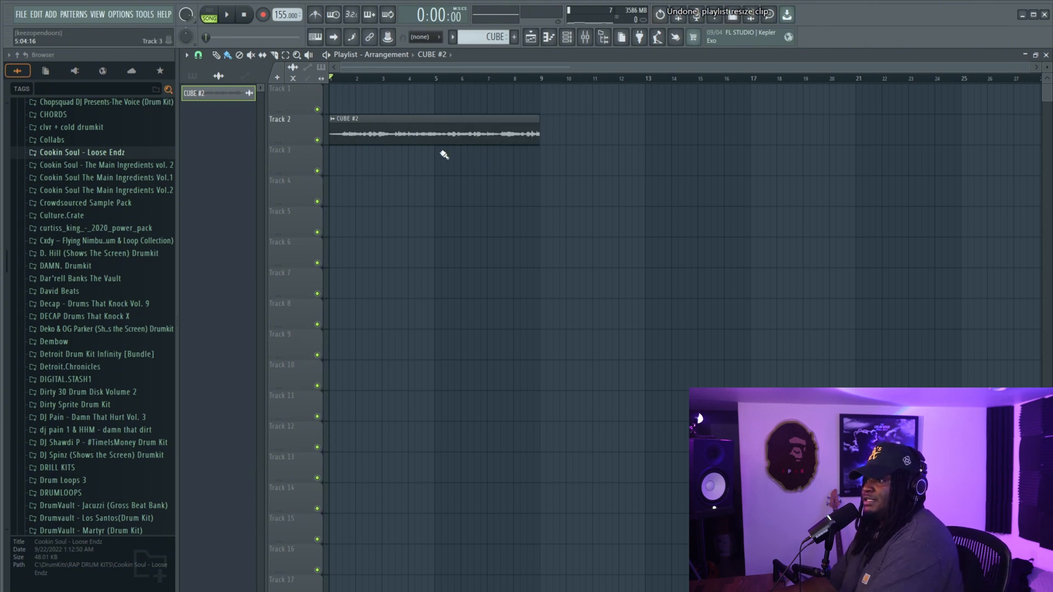
key(space)
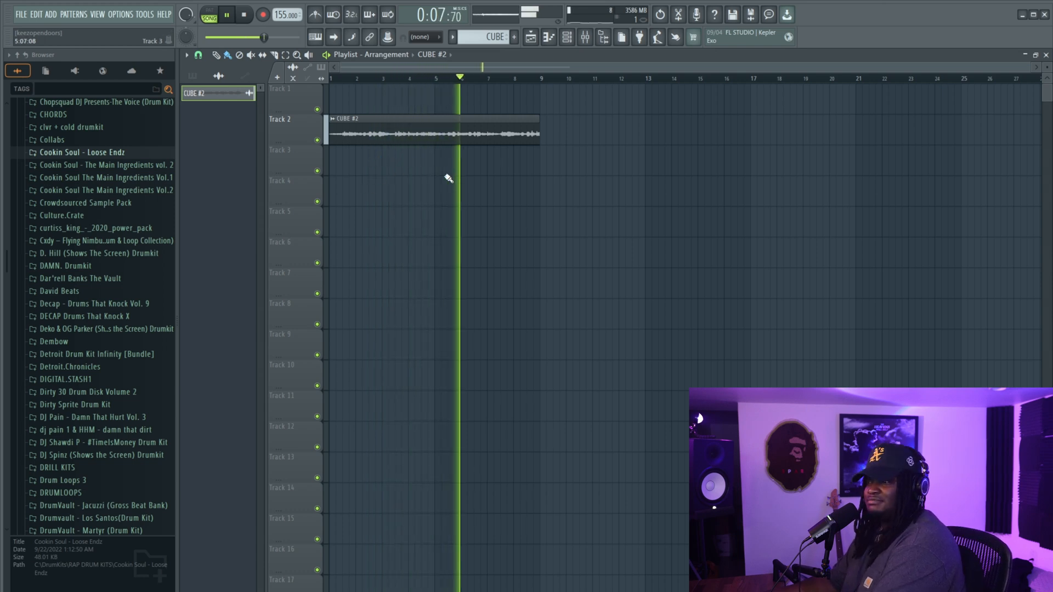
key(space)
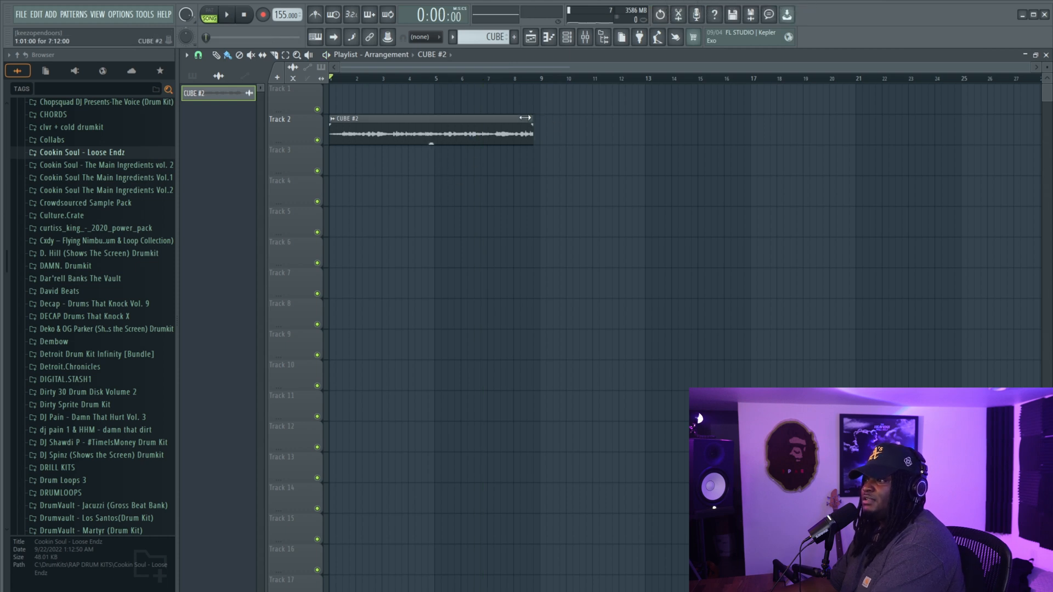
Shorten the CUBE #2 clip on Track 2 to four bars, place a copy at bar 5, and play the arrangement
drag(525, 118, 425, 122)
double_click(423, 135)
right_click(685, 206)
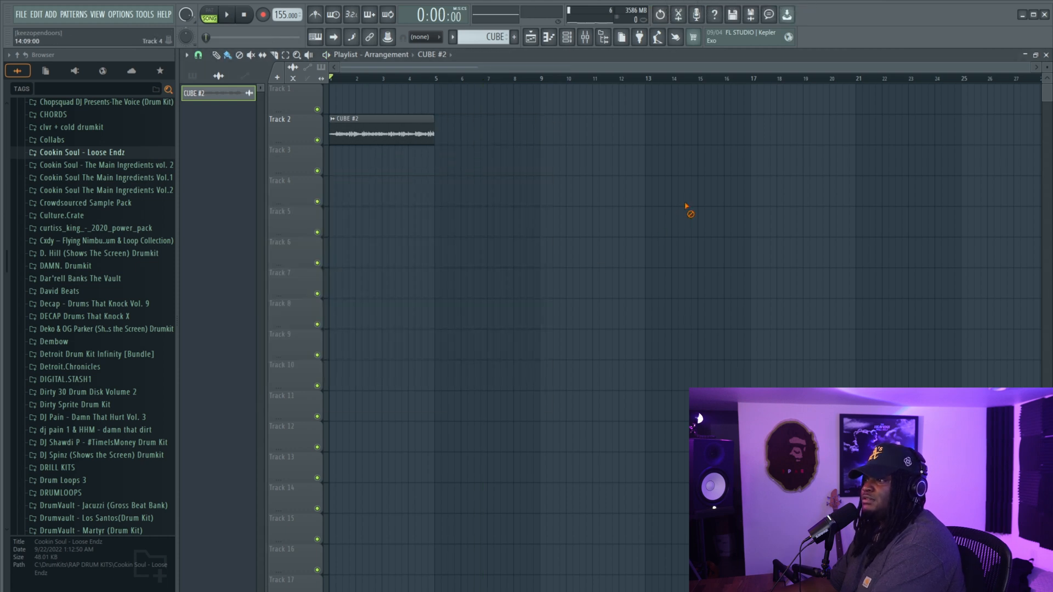
click(446, 130)
key(space)
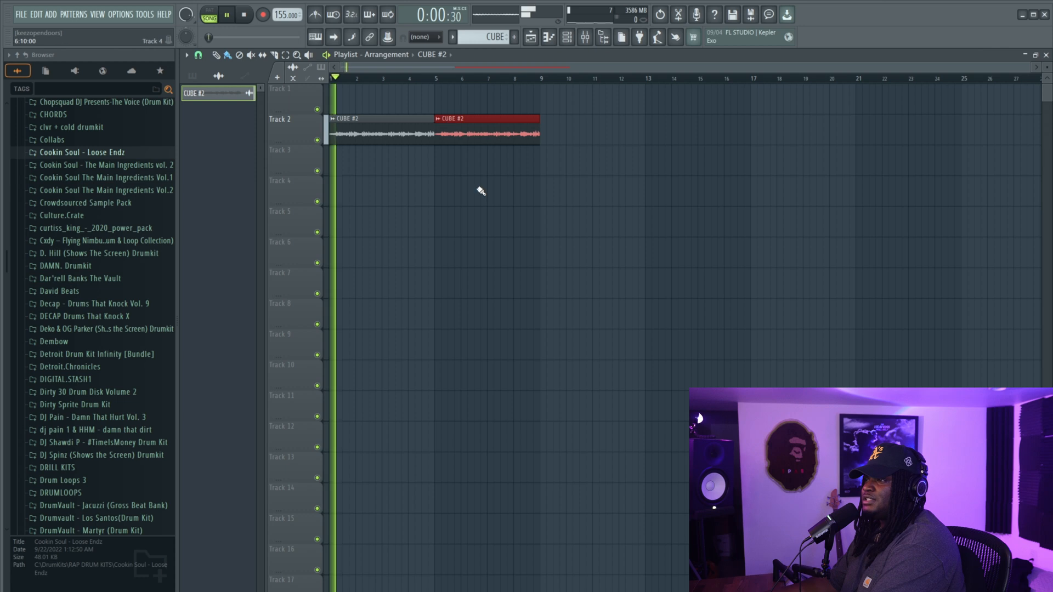
Route the CUBE #2 clip to mixer track 3 and load HalfTime and Fruity parametric EQ 2 in its first two effect slots
double_click(373, 132)
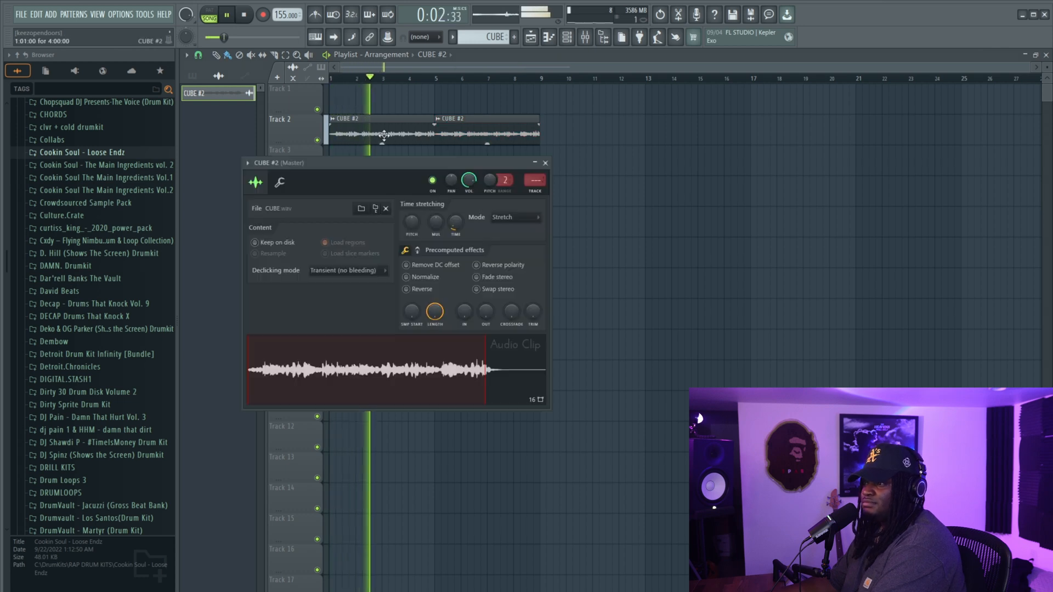
double_click(543, 183)
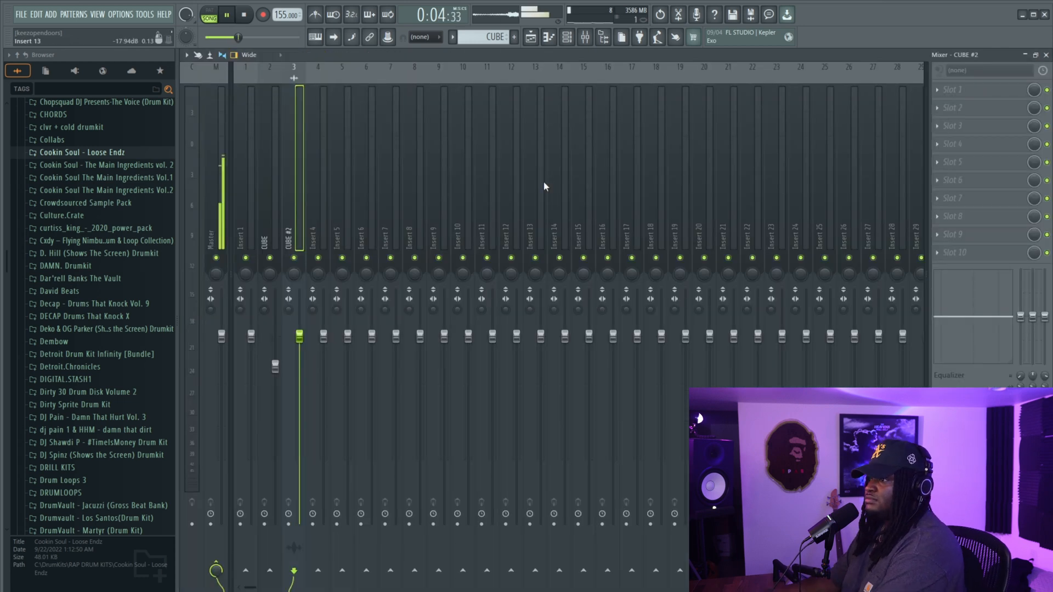
click(1001, 91)
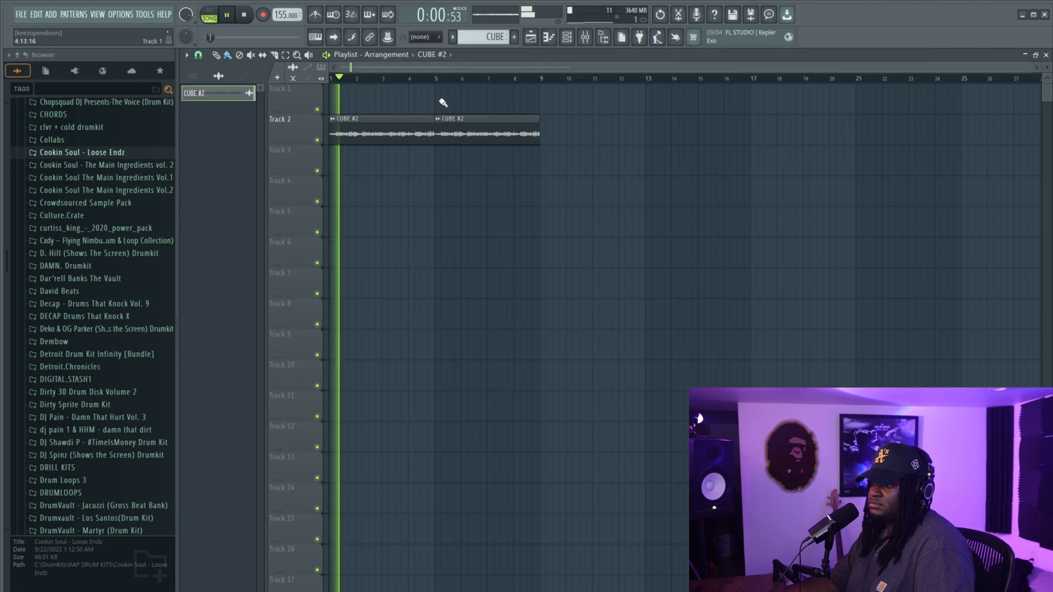
key(F9)
Load the Backmask plugin into effect slot 3 of the CUBE #2 mixer track
click(1012, 127)
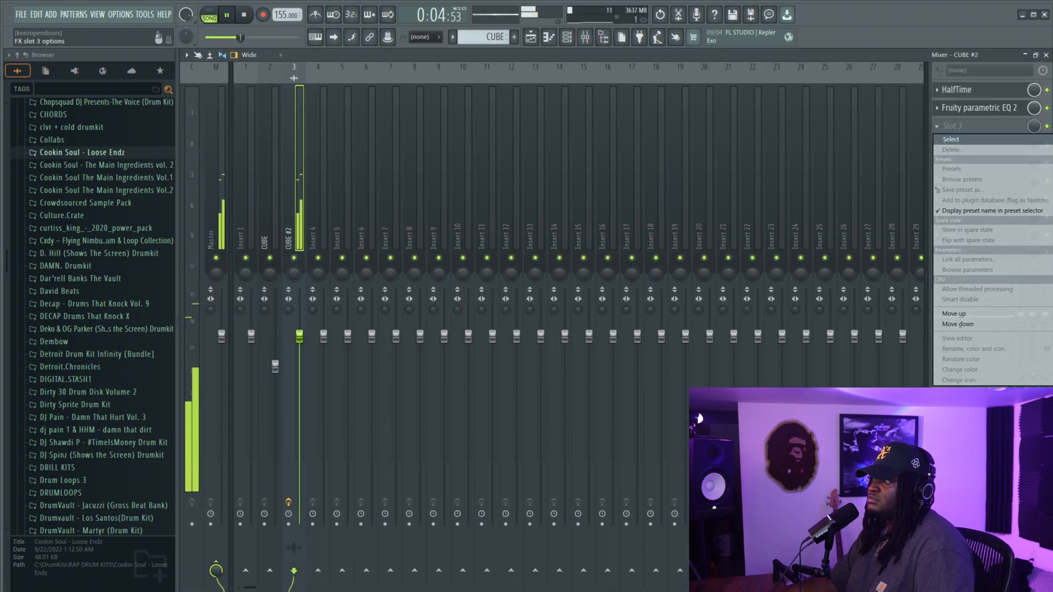
click(951, 140)
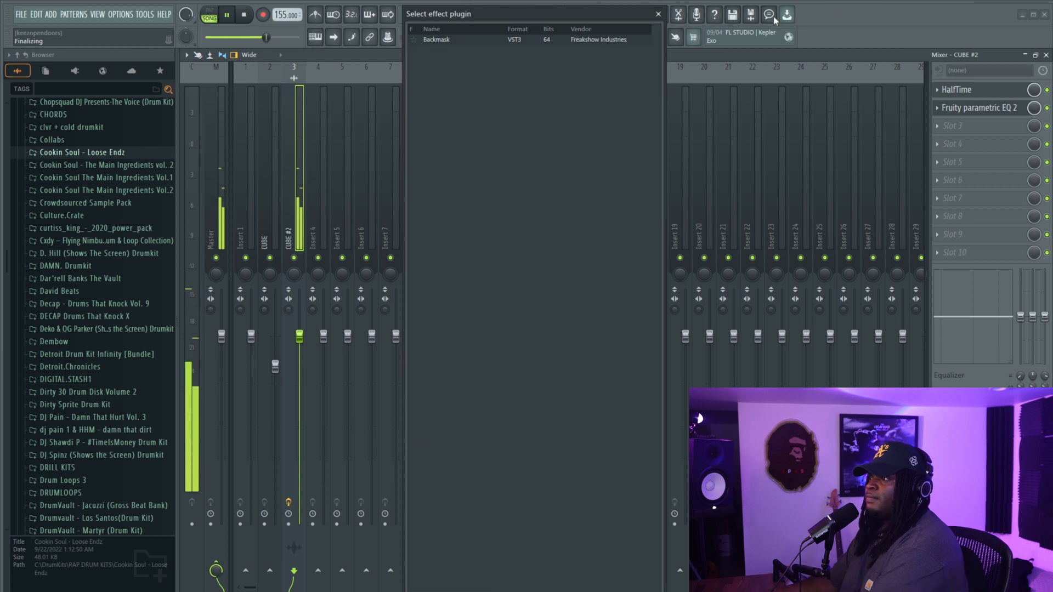
click(622, 39)
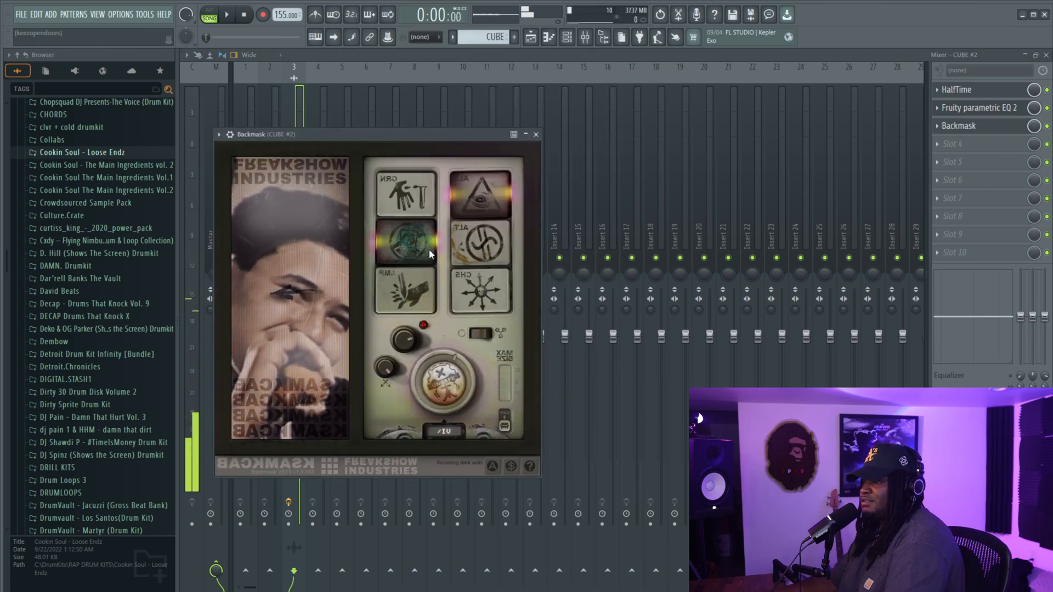
Audition Backmask's Beat and Level trigger modes during playback, settling on Beat mode with the Trigger Random type
key(space)
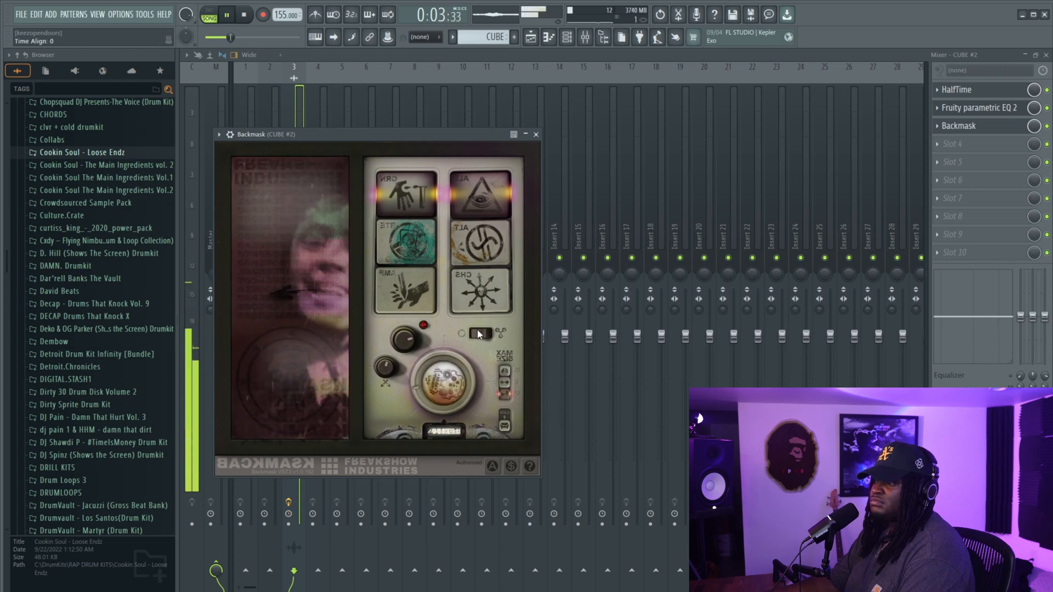
click(407, 247)
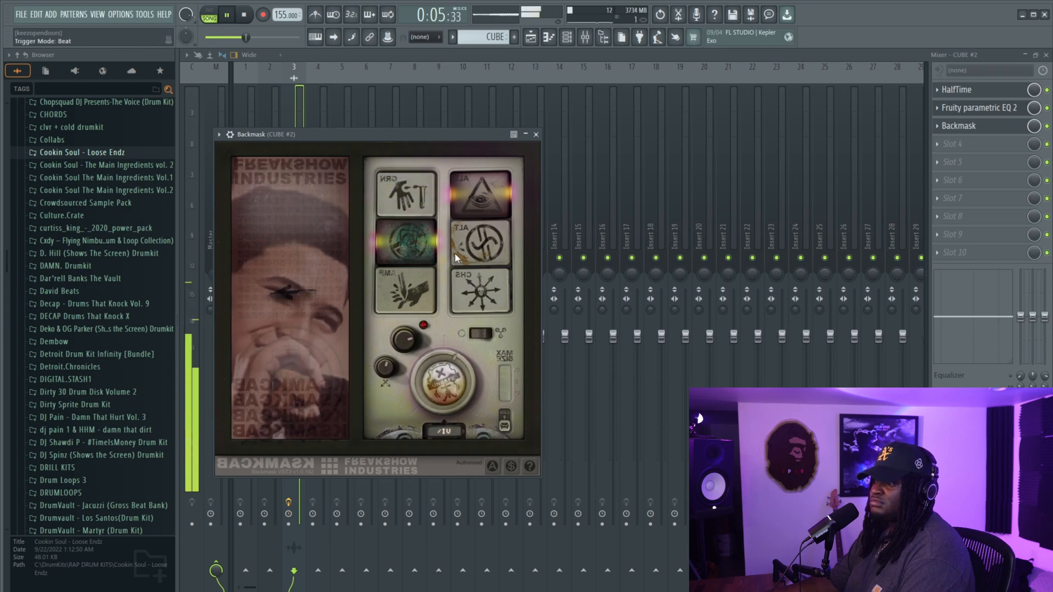
click(402, 298)
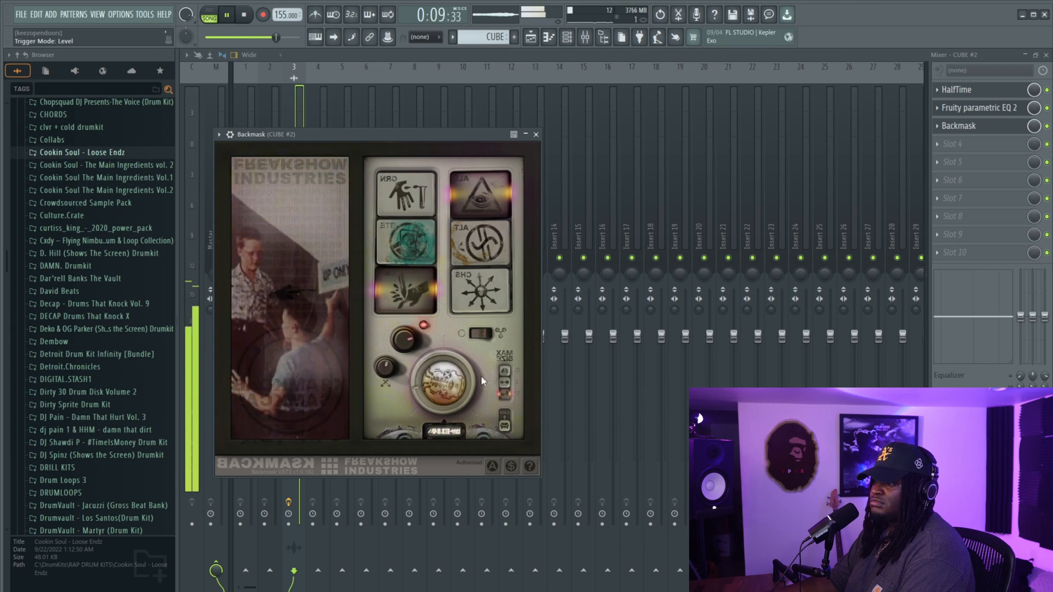
click(439, 390)
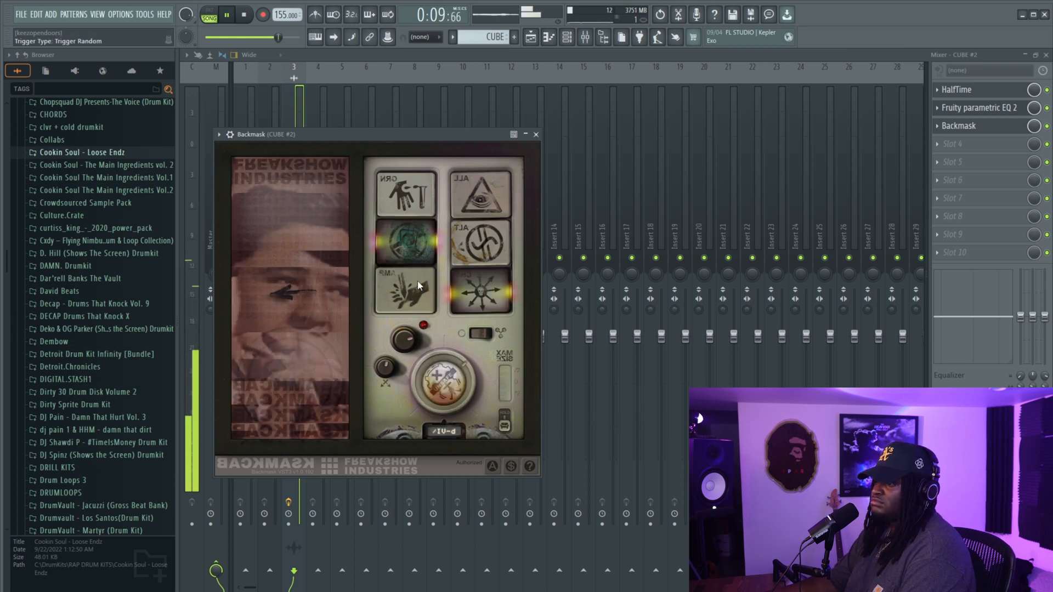
key(F5)
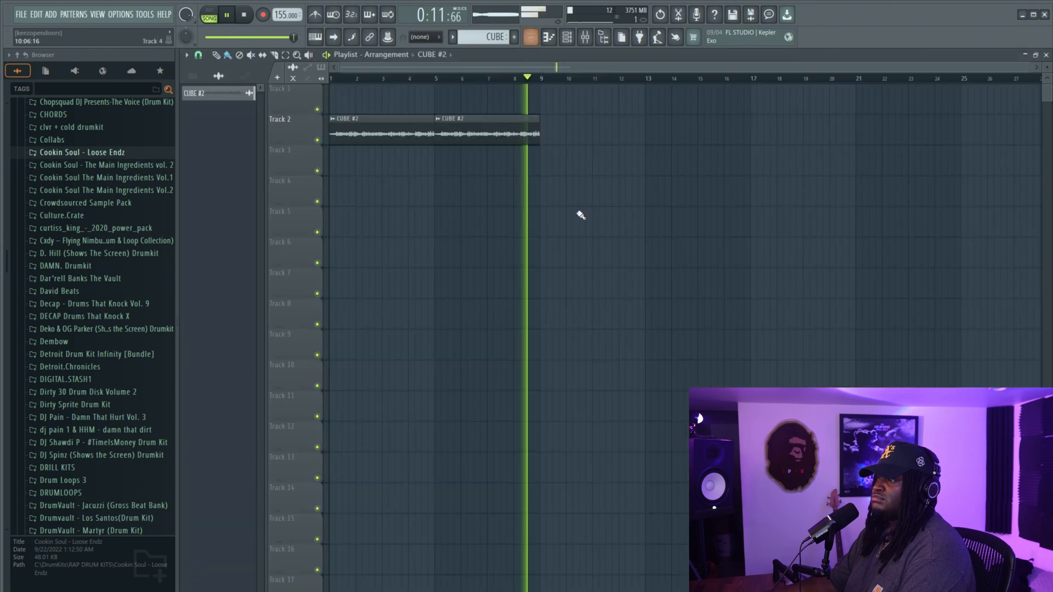
key(space)
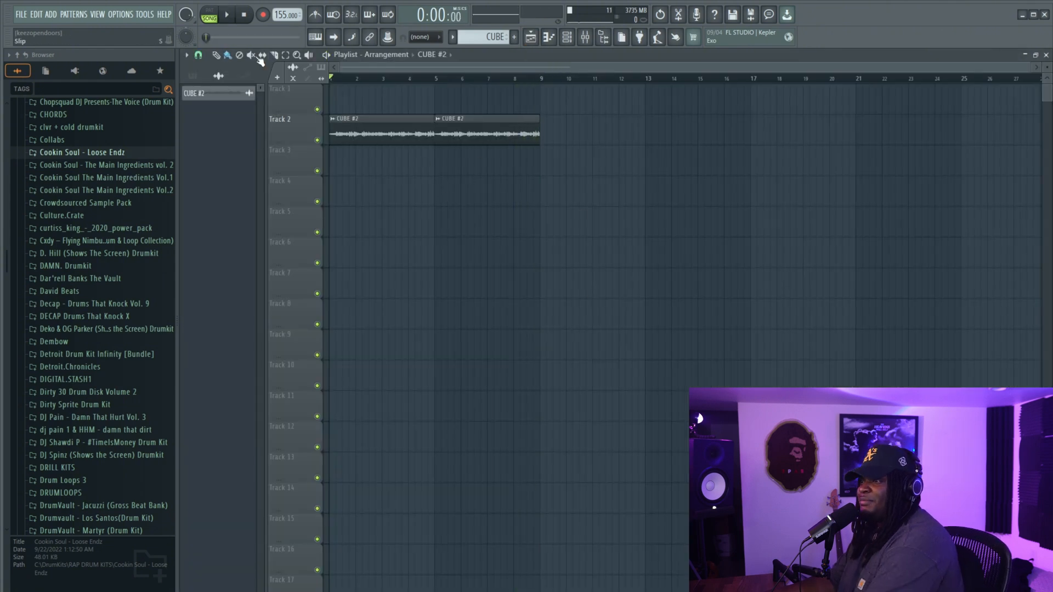
Place the Omnisphere pattern on Track 4 from bar 1 and open its notes in the piano roll during playback
click(193, 76)
mouse_move(452, 258)
mouse_down()
mouse_move(538, 249)
mouse_move(388, 183)
mouse_up()
key(space)
double_click(383, 198)
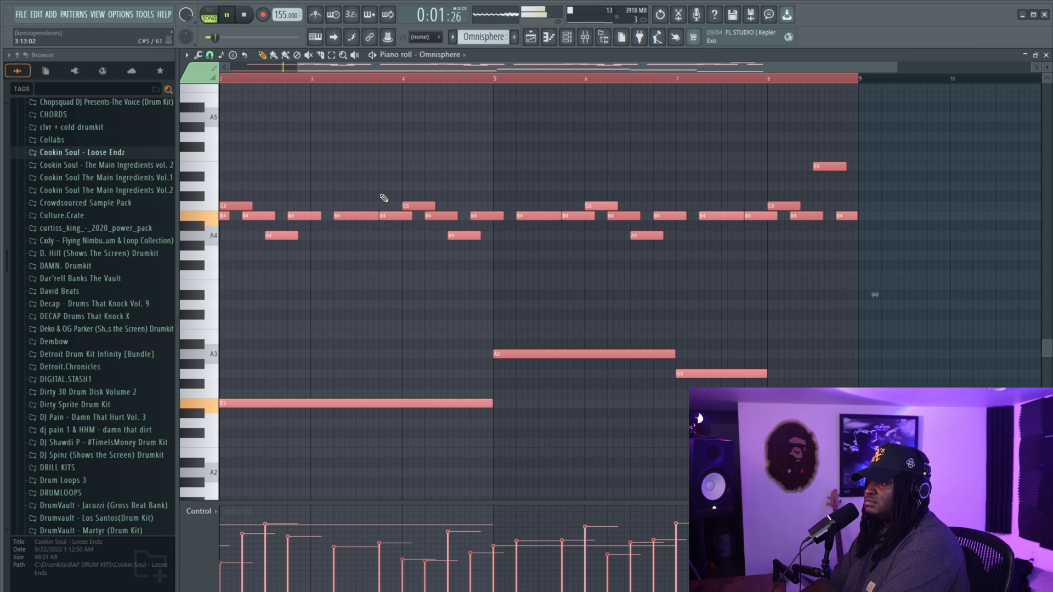
Try all Omnisphere notes an octave higher and an octave lower during playback, returning them to their original octave
scroll(394, 233, down, 2)
key(ctrl+Up)
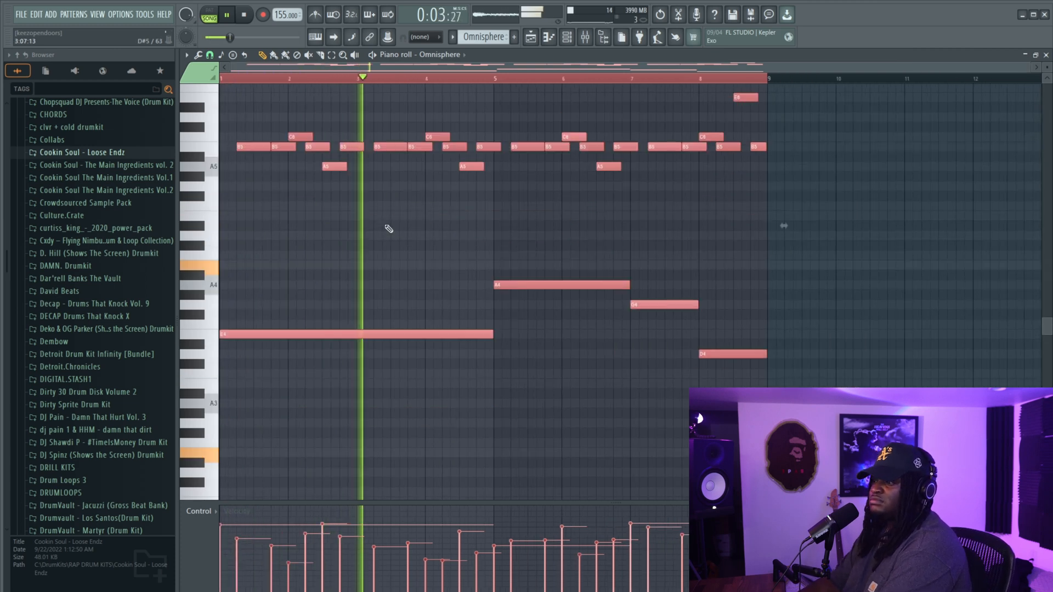
key(ctrl+Down)
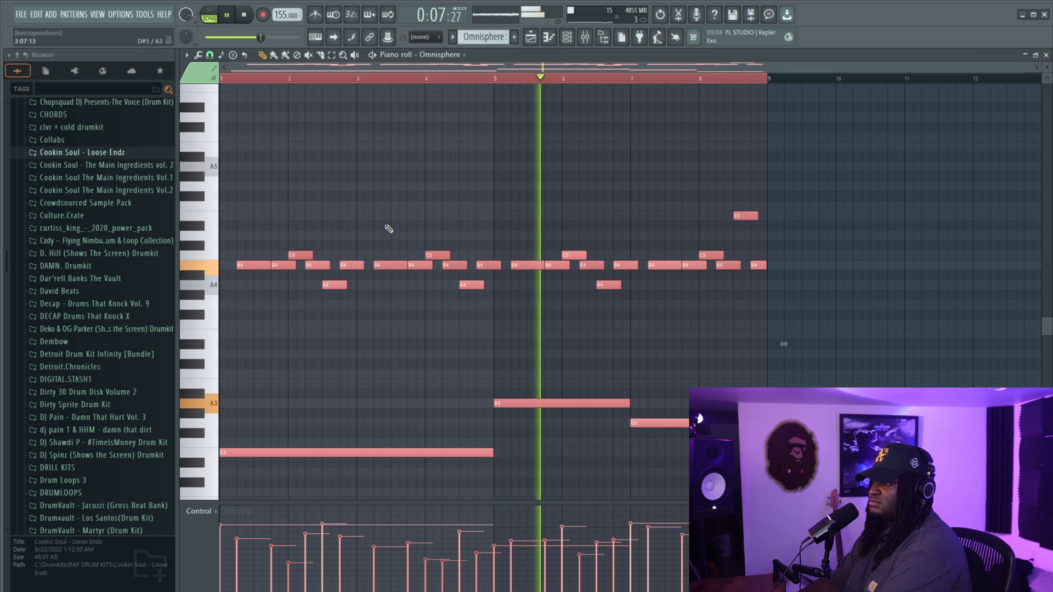
key(ctrl+Down)
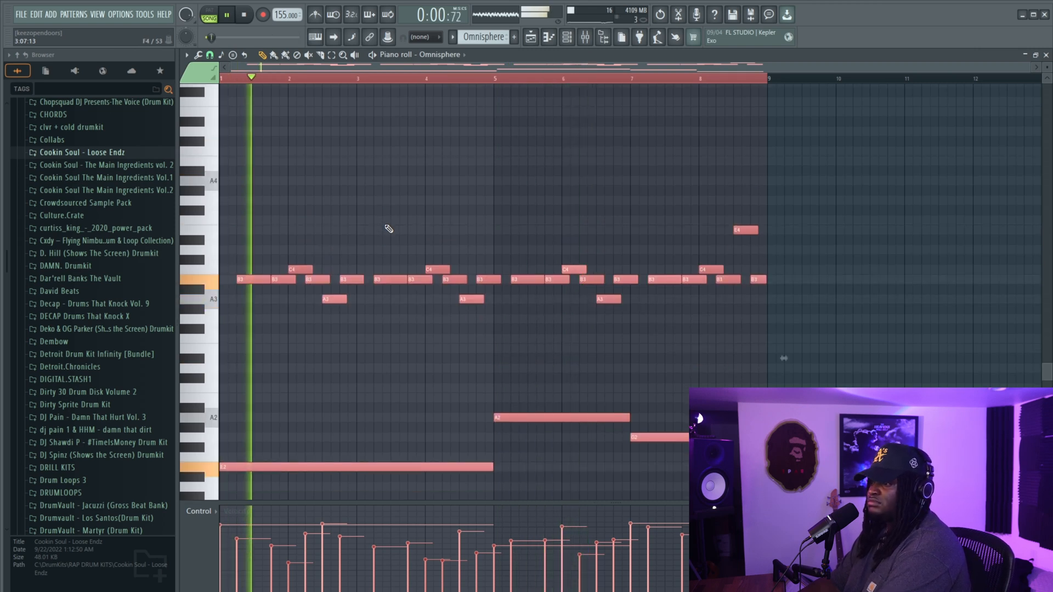
key(ctrl+Up)
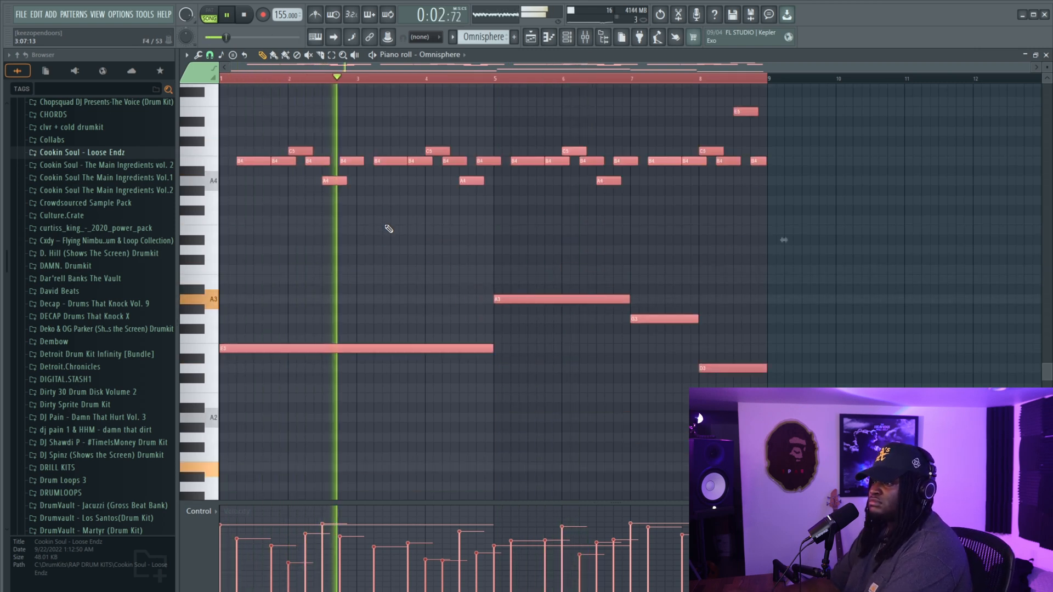
scroll(445, 251, up, 3)
drag(825, 136, 78, 276)
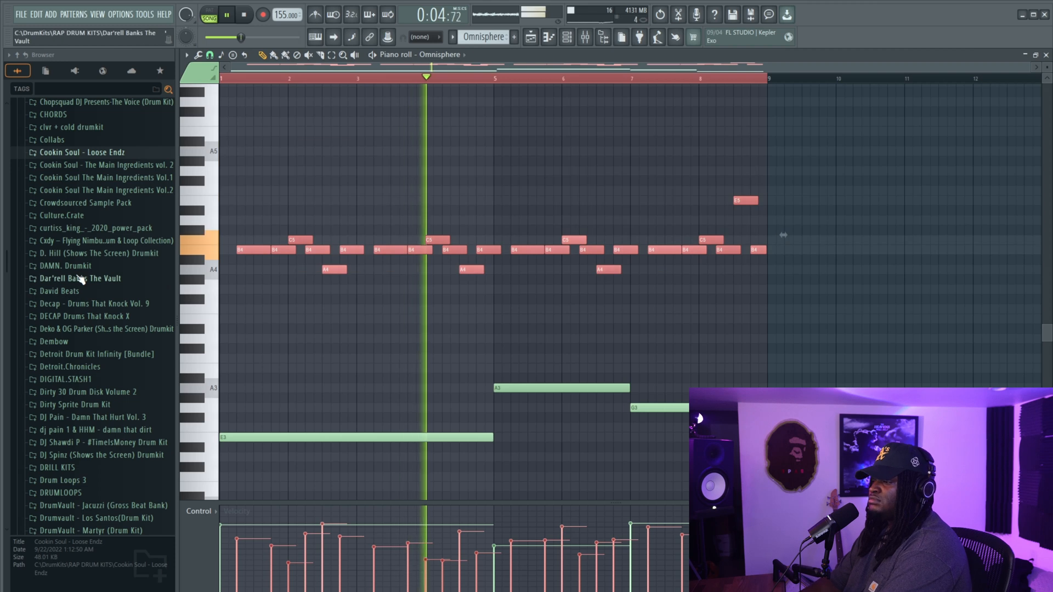
key(ctrl+a)
key(ctrl+Up)
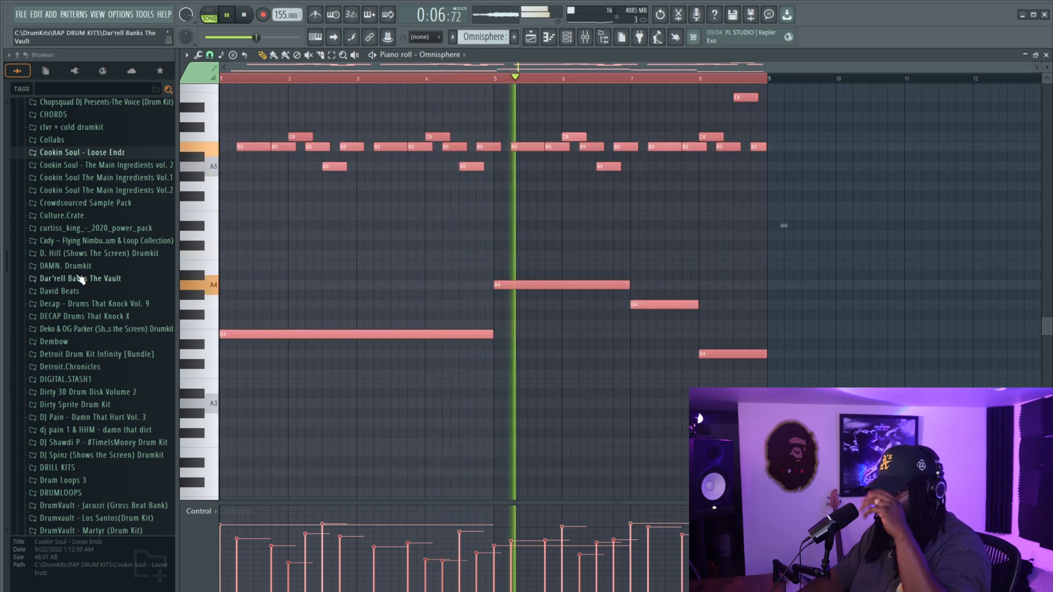
key(ctrl+Down)
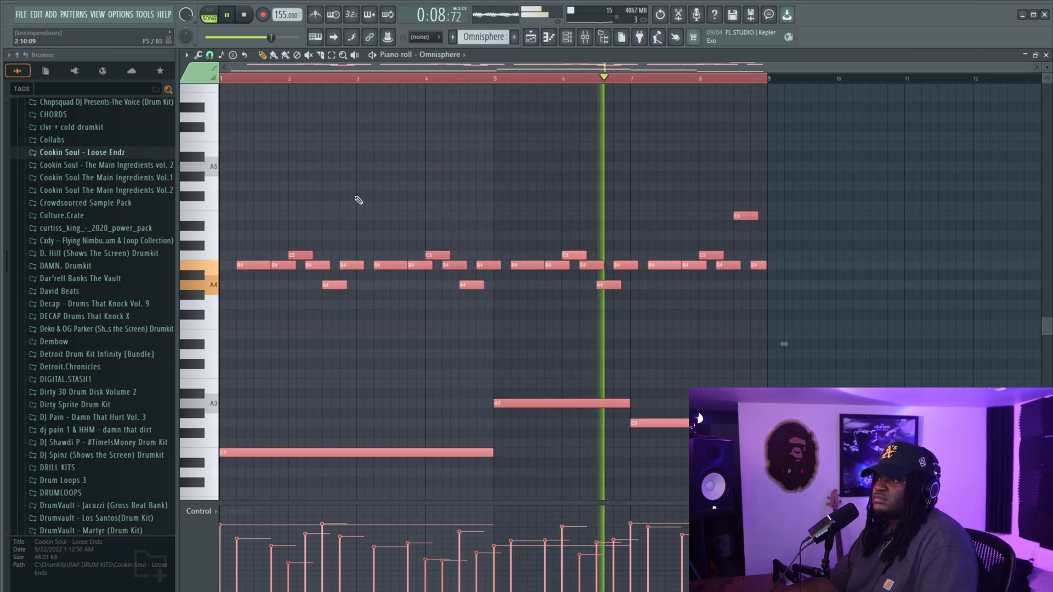
Add EffectRack with the Reverse Echoes preset to Omnisphere's mixer track 4 and set the Crystallizer mix to 29%
key(F6)
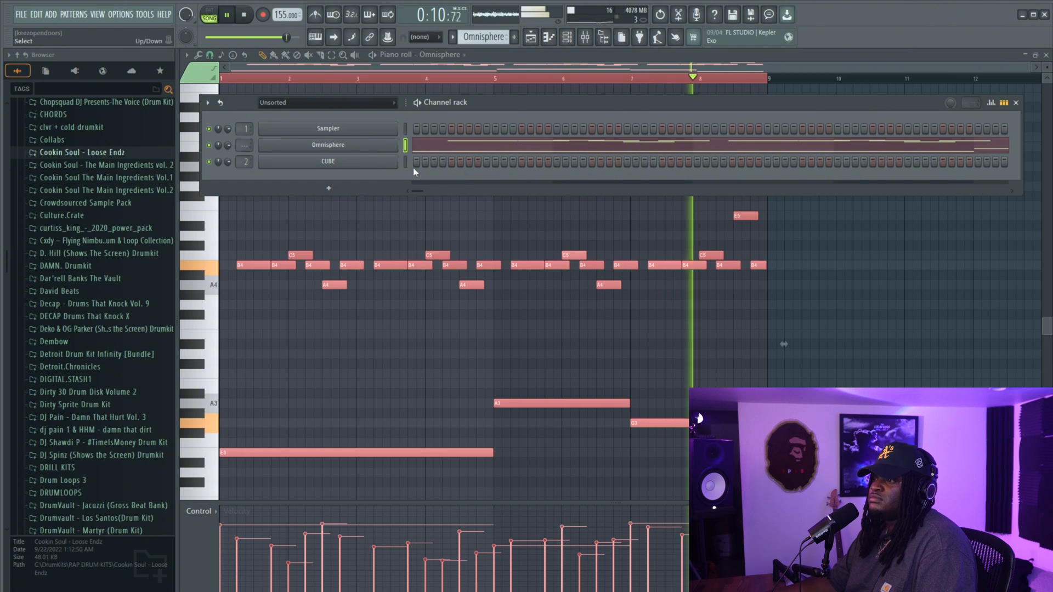
key(F9)
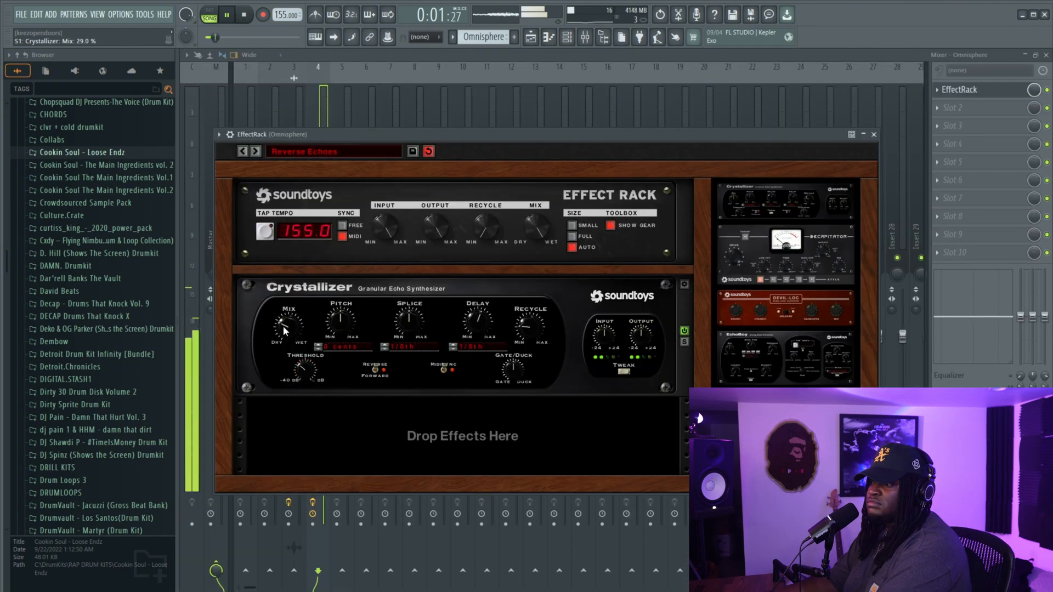
click(531, 47)
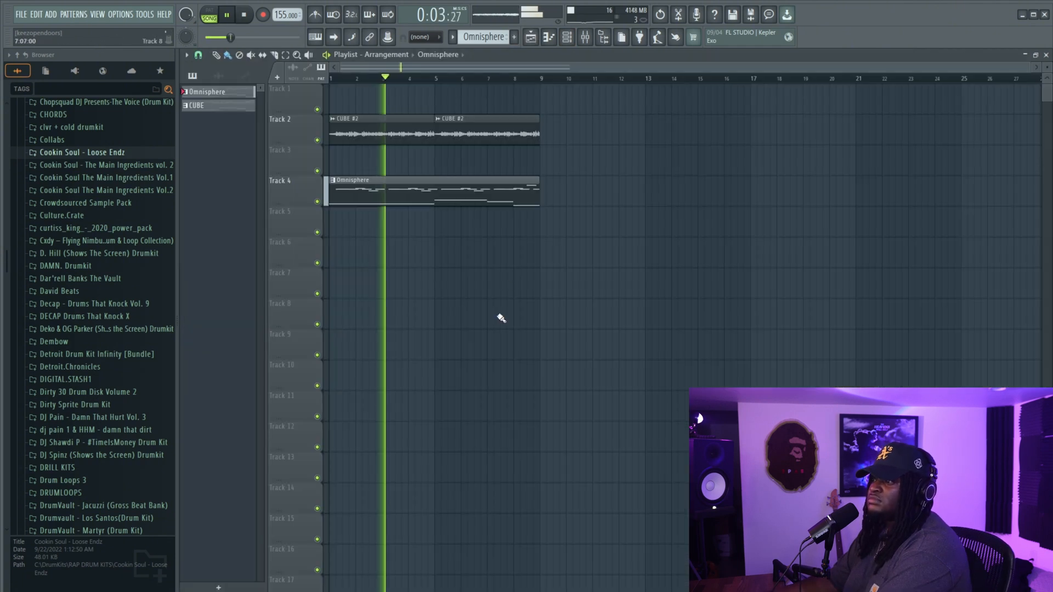
key(space)
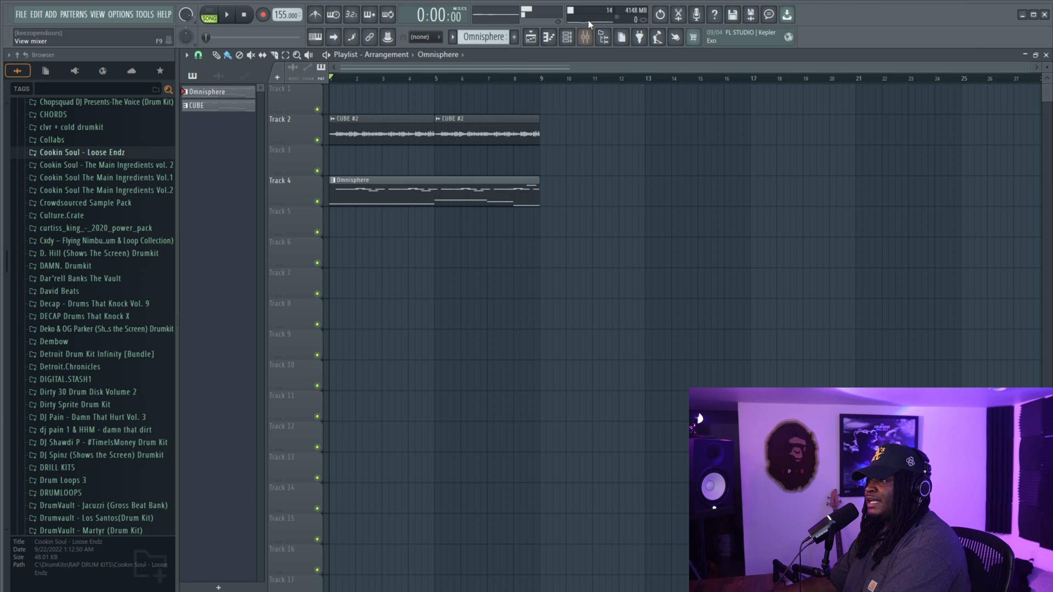
click(584, 38)
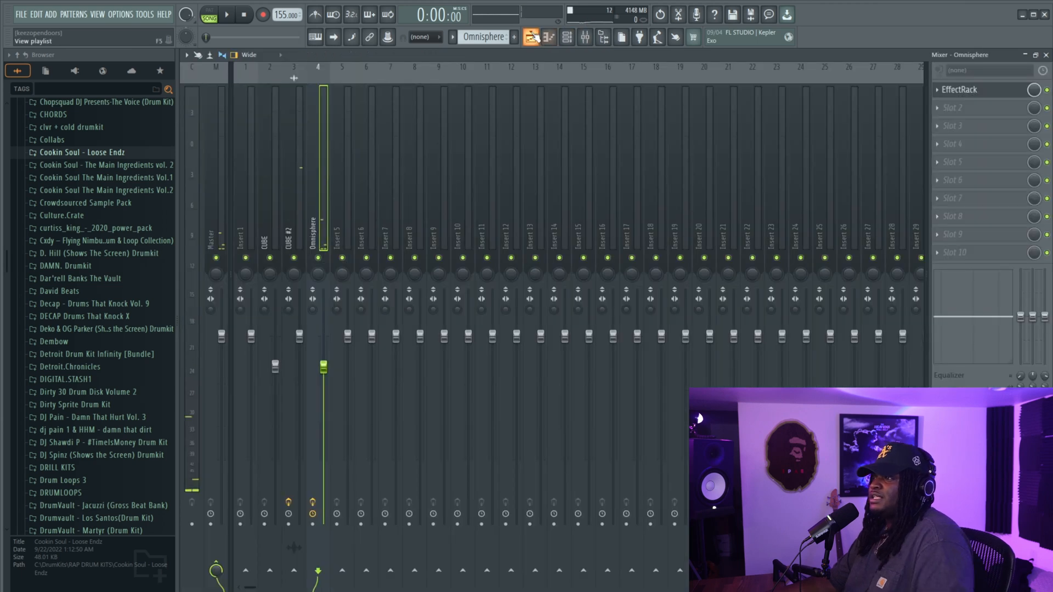
click(531, 38)
Add an Augmented STRINGS channel and copy the Omnisphere melody into its piano roll
click(568, 36)
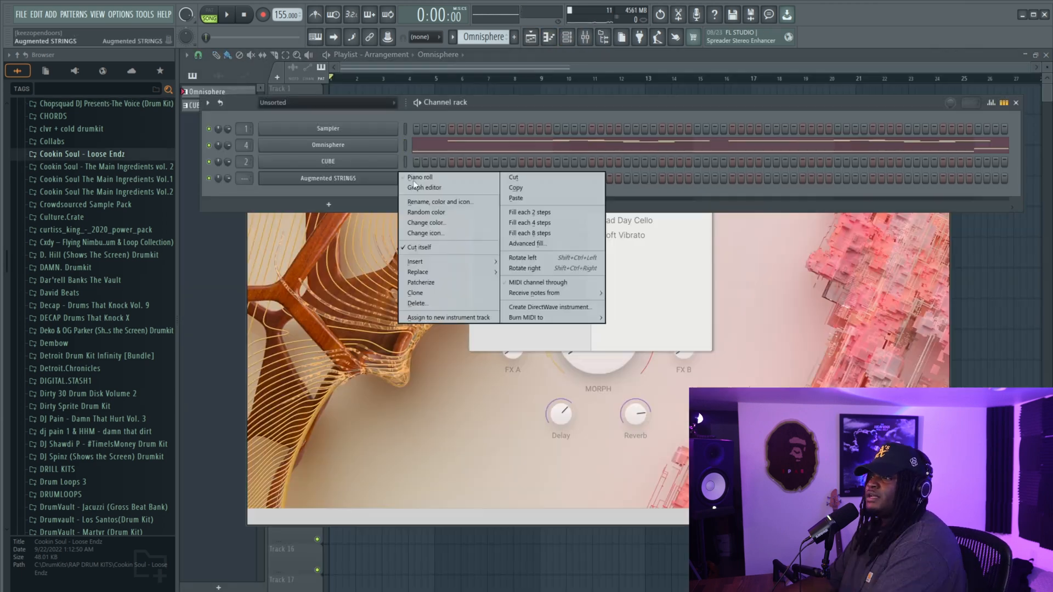
key(space)
click(448, 182)
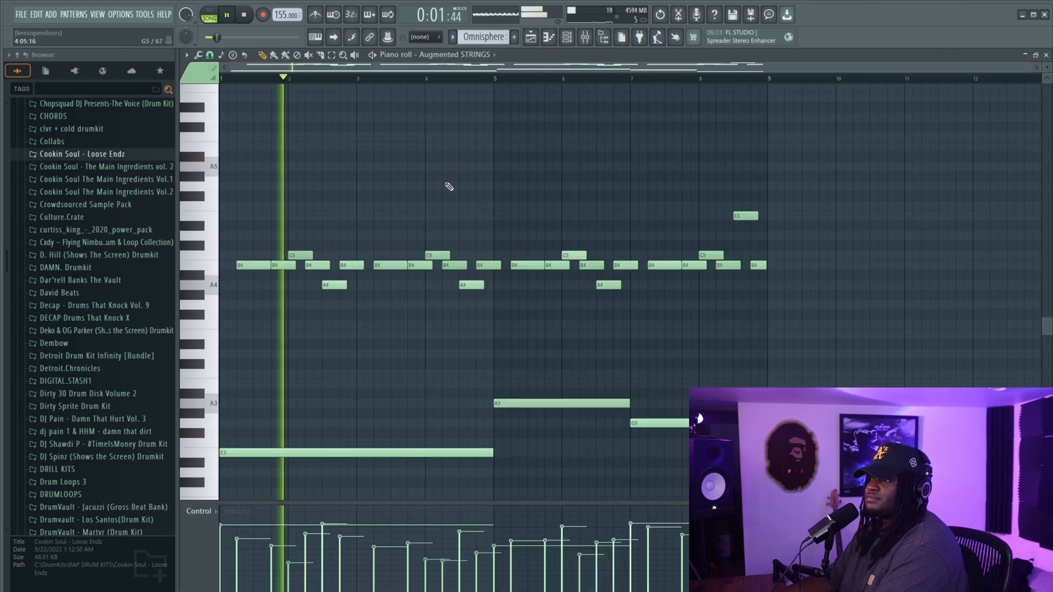
Try the melody in Augmented STRINGS at higher octaves during playback
key(space)
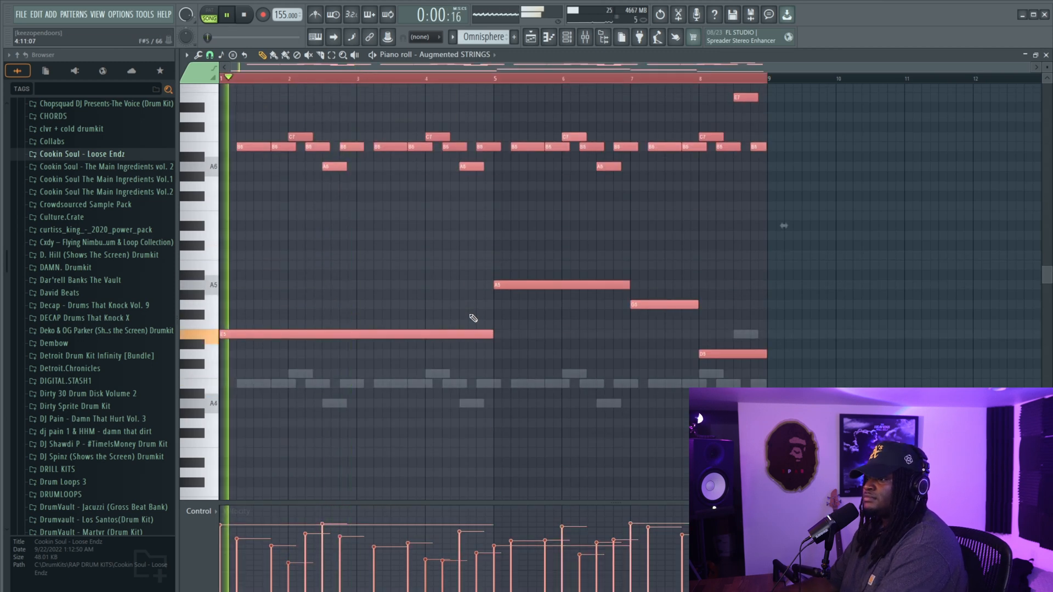
key(ctrl+Up)
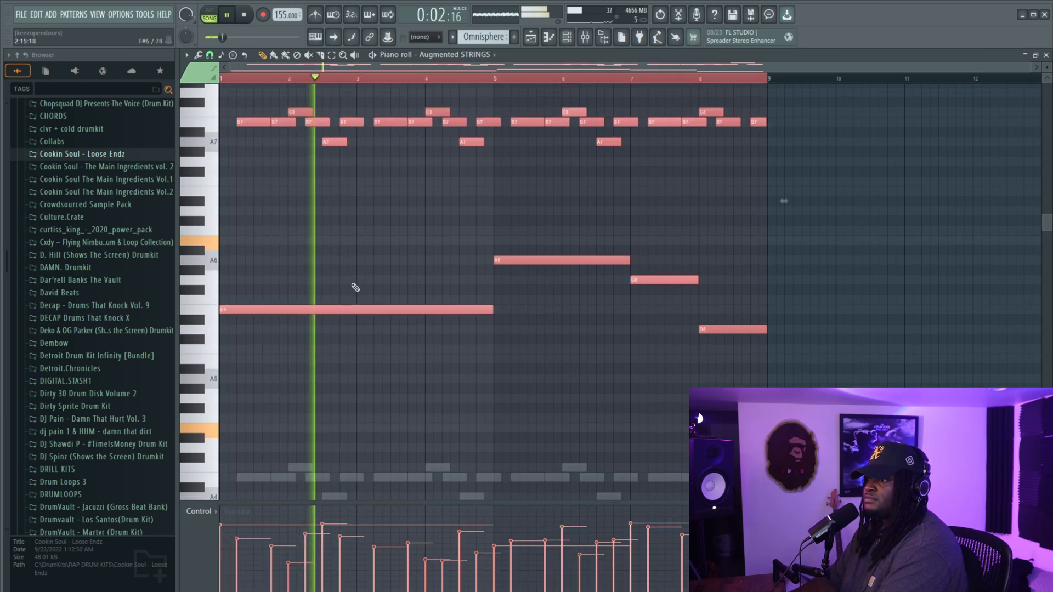
key(space)
key(space)
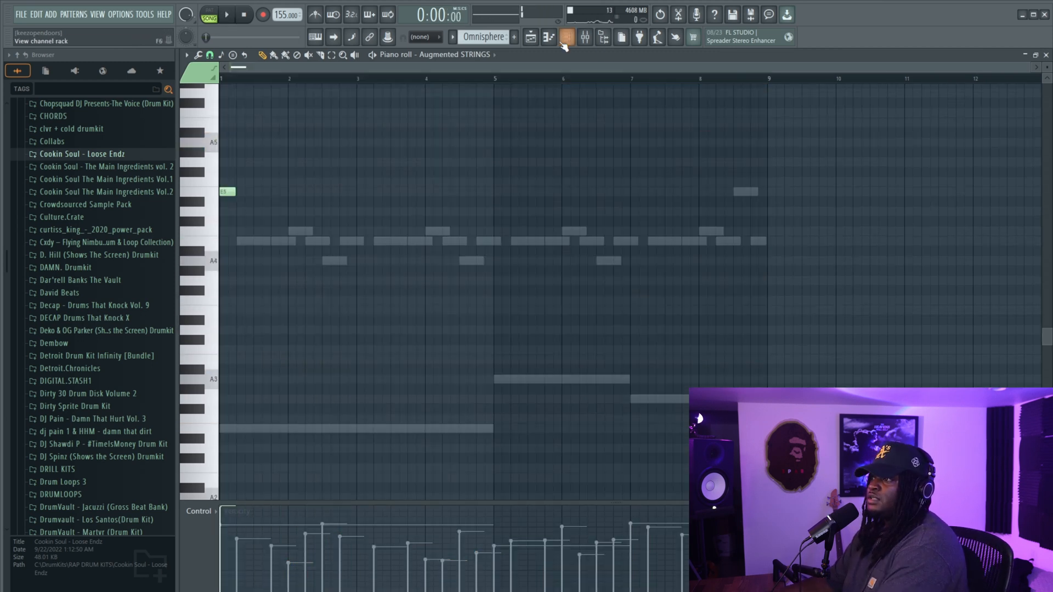
Test the Beautiful Swell preset in Augmented STRINGS and place half-bar E5 and B4 notes at the start of bar 1
click(565, 38)
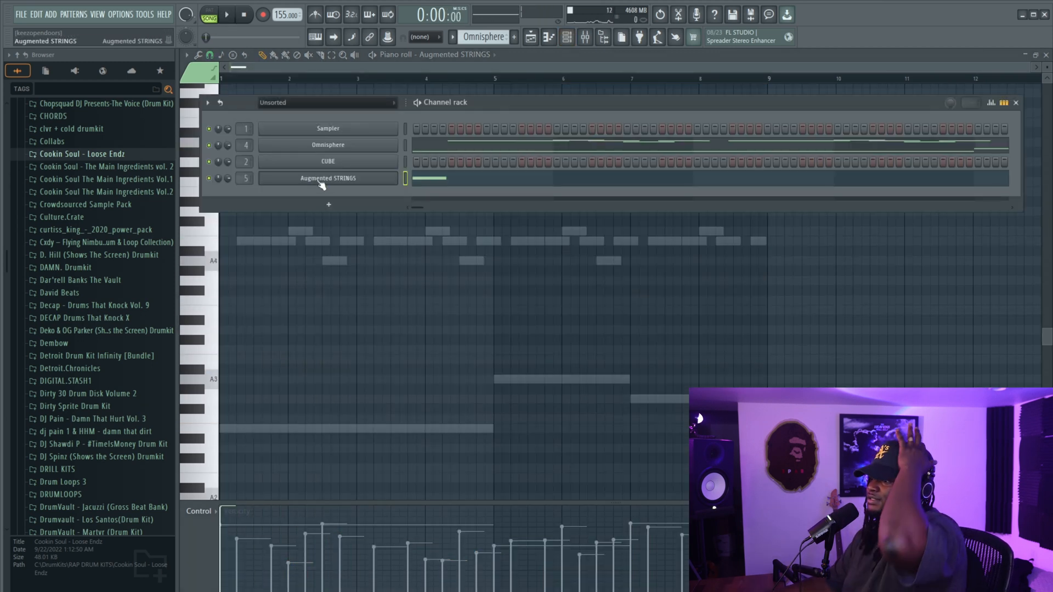
click(328, 179)
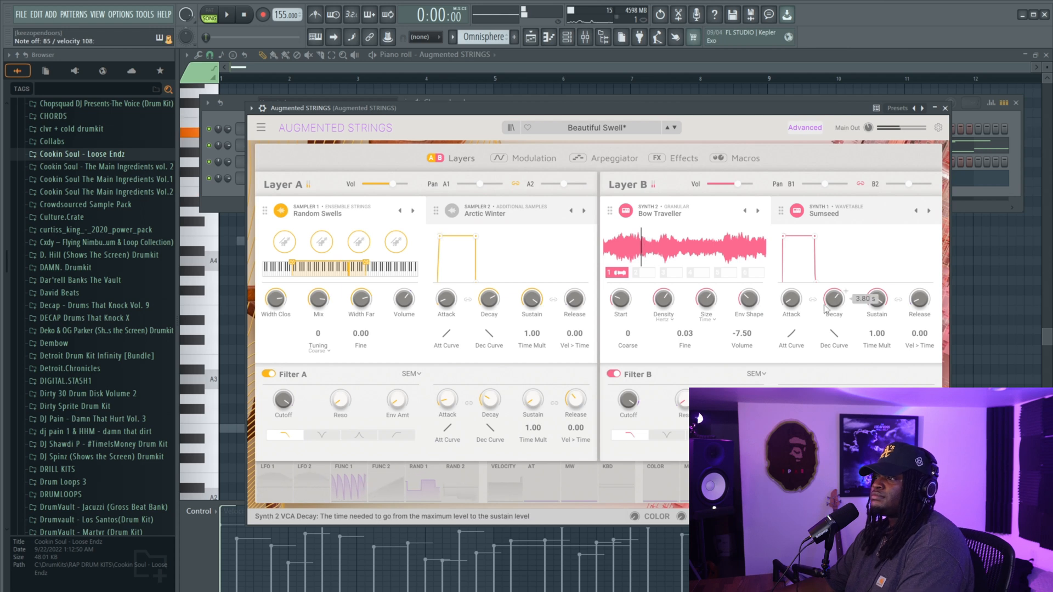
click(565, 39)
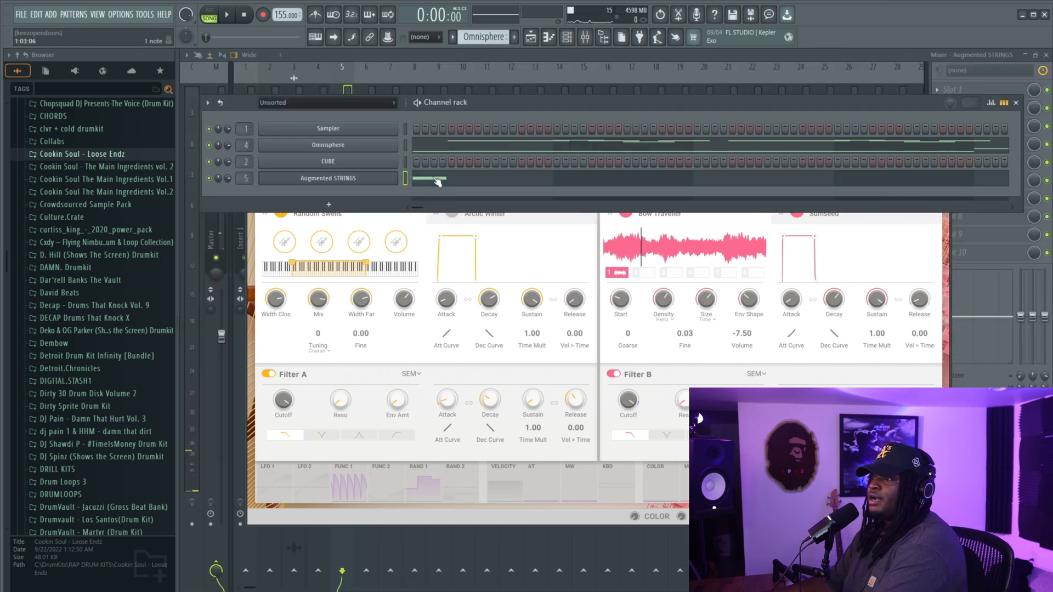
click(425, 177)
click(228, 193)
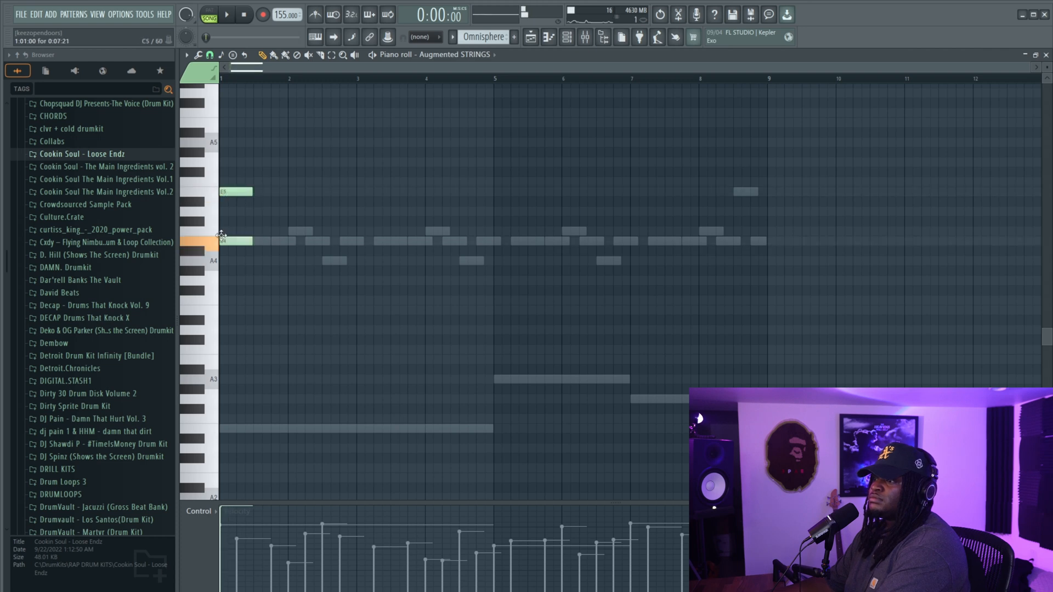
Load the Impetuous preset from the Plucked Strings category in Augmented STRINGS
click(567, 37)
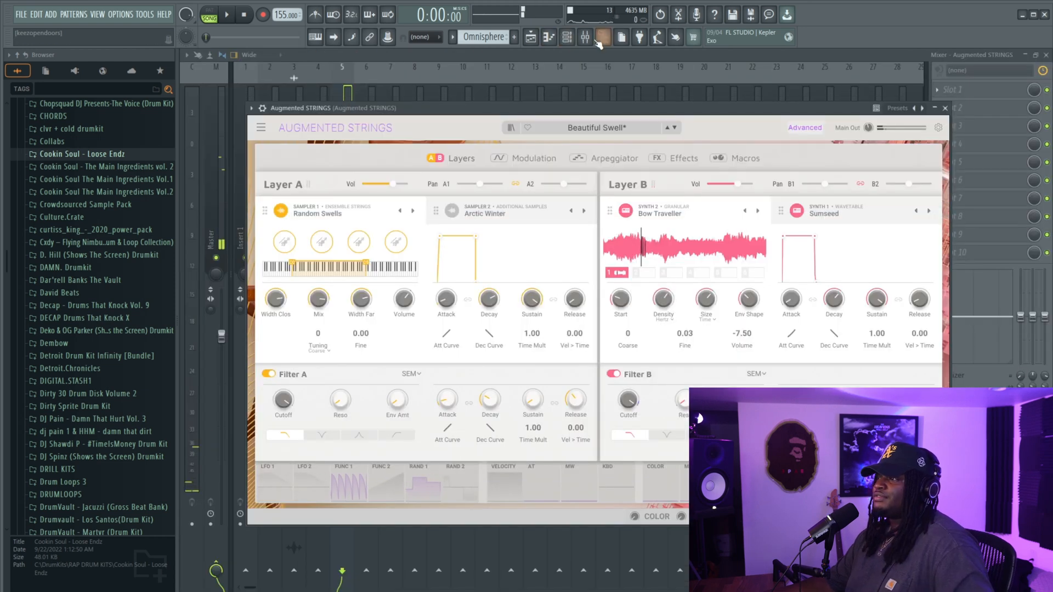
click(589, 127)
mouse_move(548, 222)
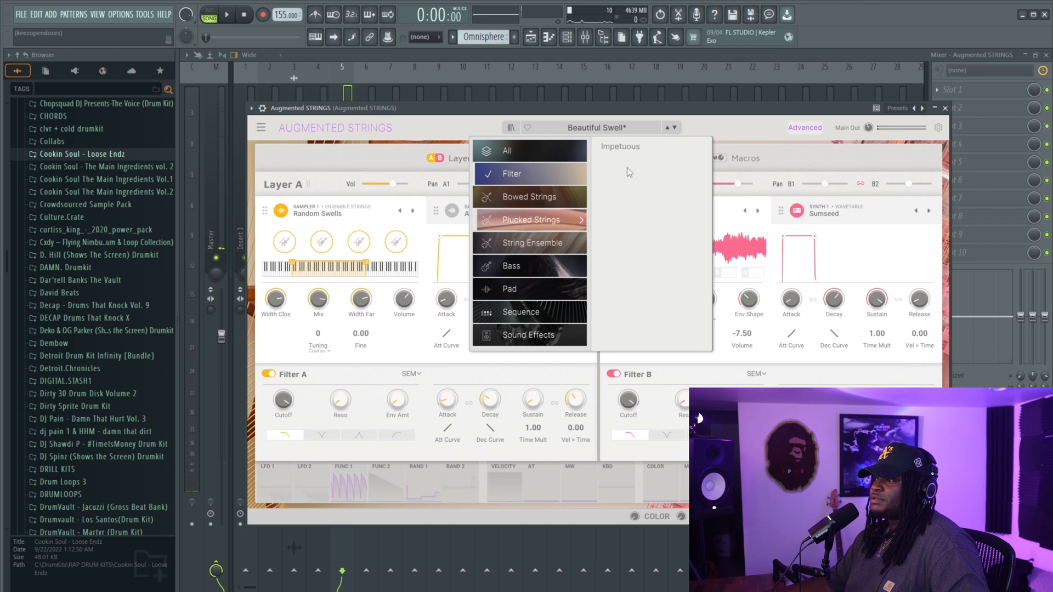
click(600, 147)
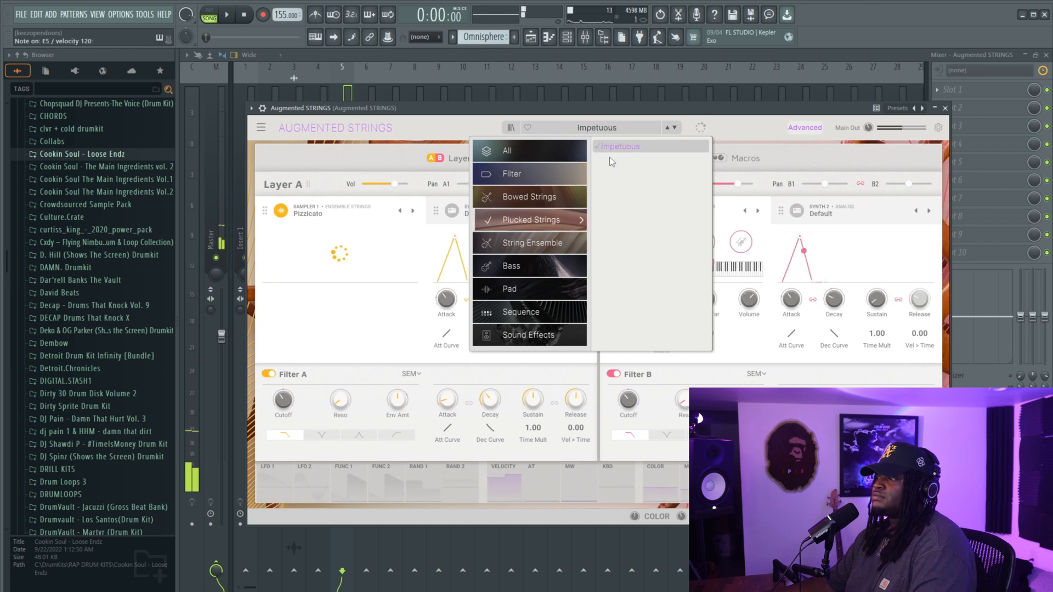
Open the Augmented STRINGS piano roll and delete all notes at the start of bar 1
click(566, 36)
click(455, 178)
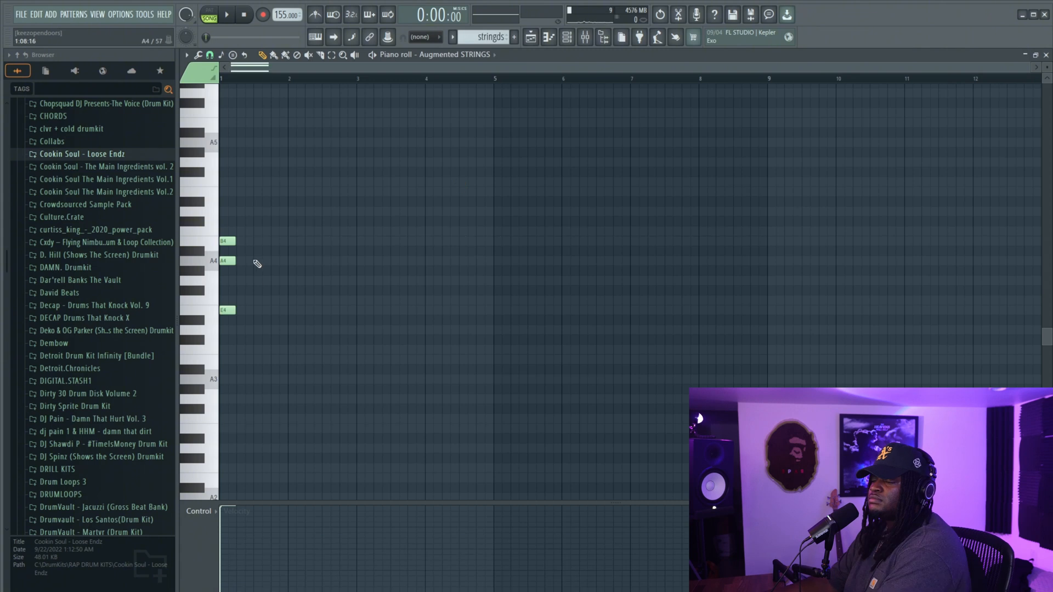
key(Delete)
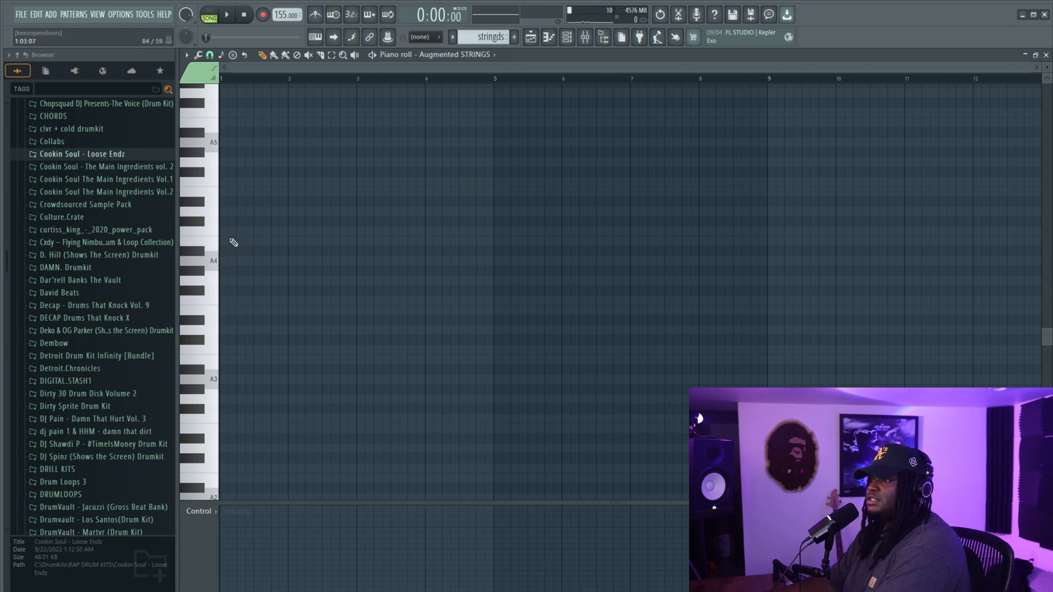
Try a stacked chord of A4, F4, D4 and B3 at the start of bar 1 in Augmented STRINGS
click(228, 260)
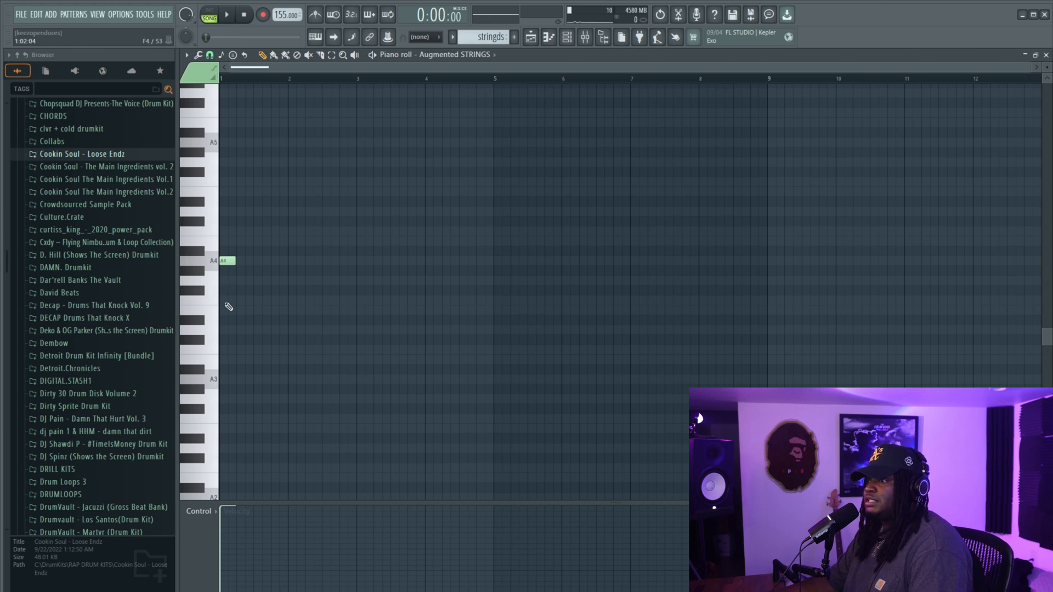
click(225, 300)
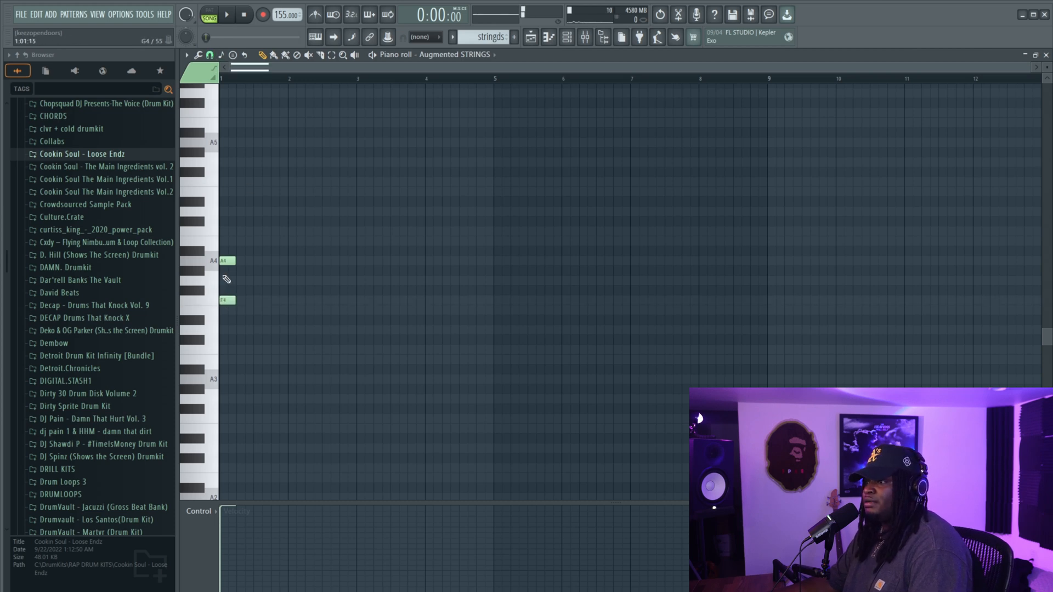
click(224, 330)
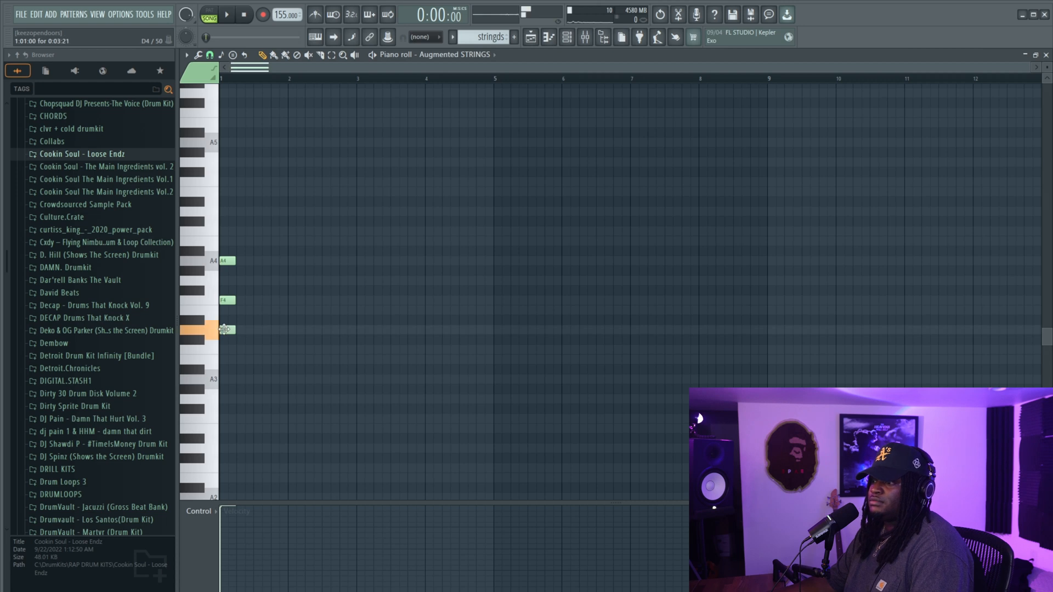
click(225, 359)
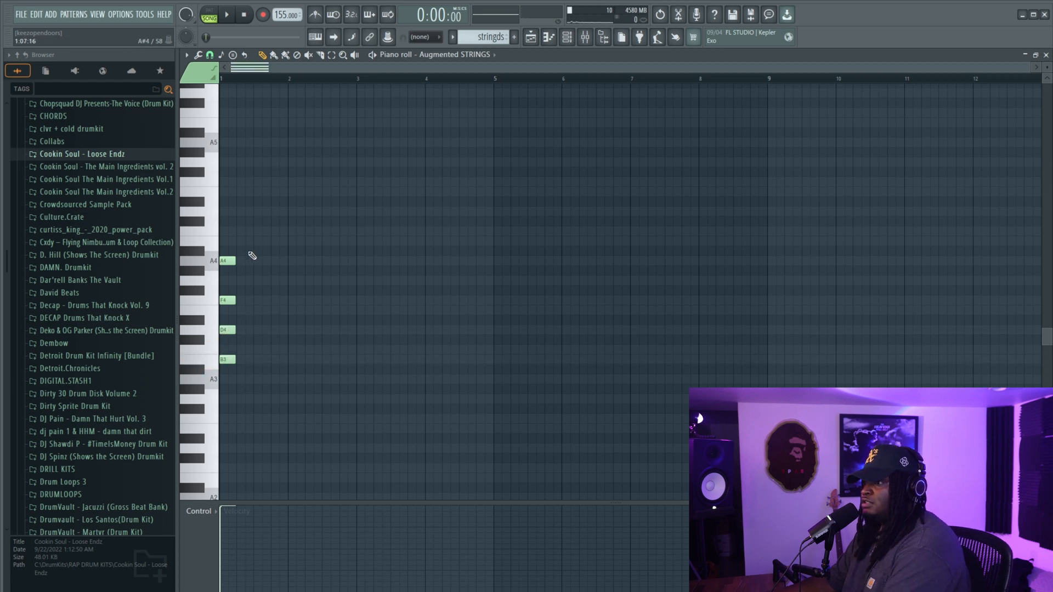
alt+right_click(226, 269)
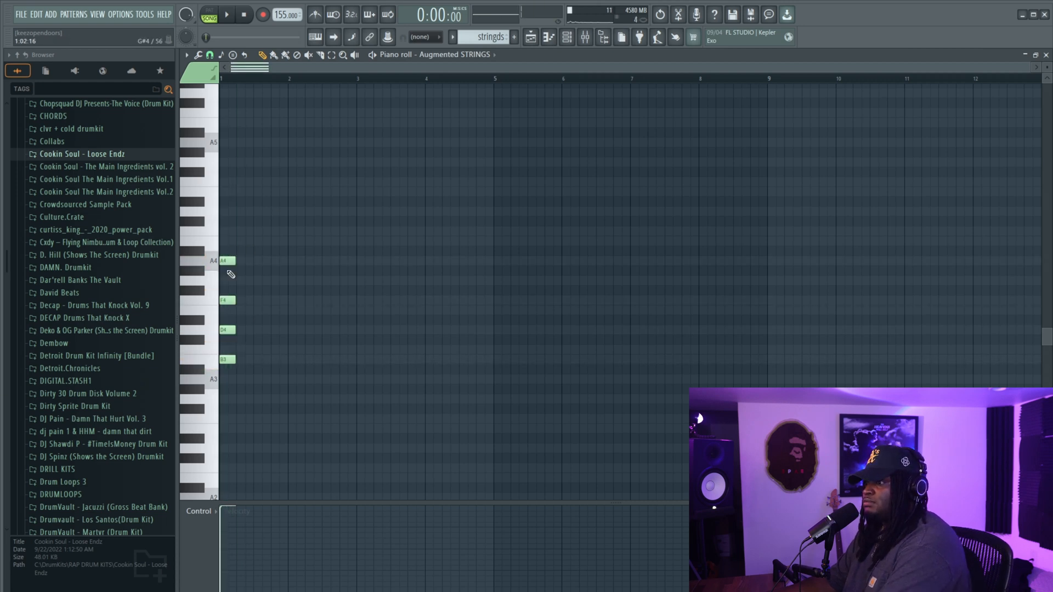
right_click(228, 359)
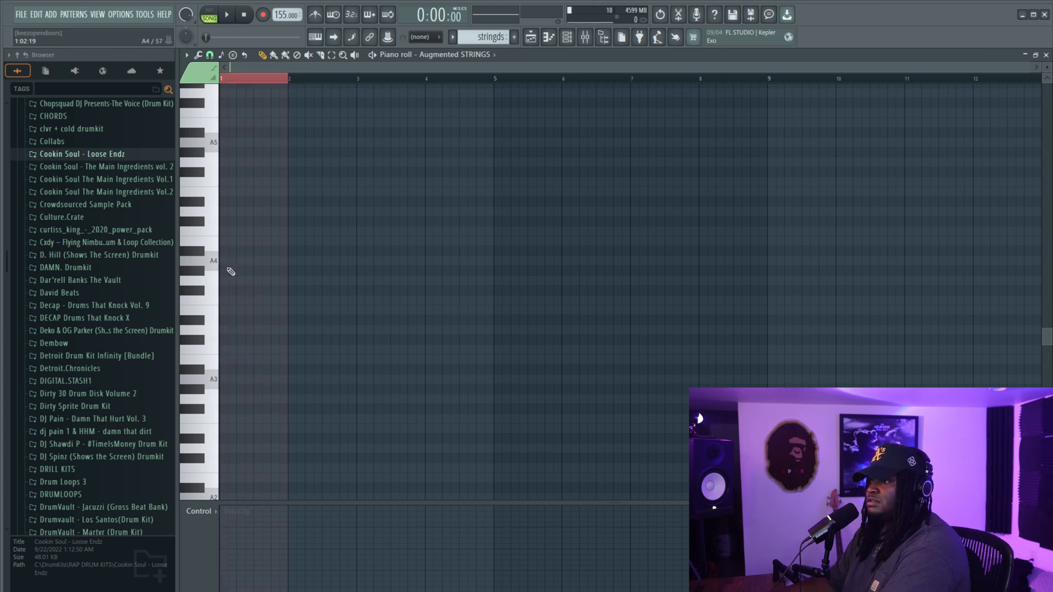
Stack E4, G4 and B4 as a chord at the start of bar 1 and save the project as "dark ochestra.flp"
click(227, 261)
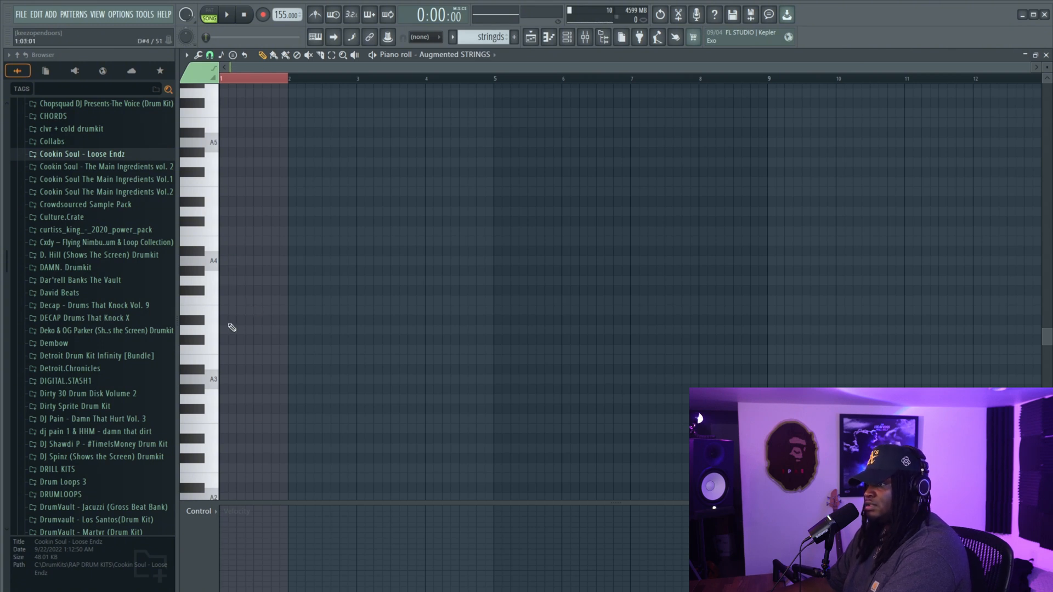
click(227, 329)
drag(226, 320, 224, 305)
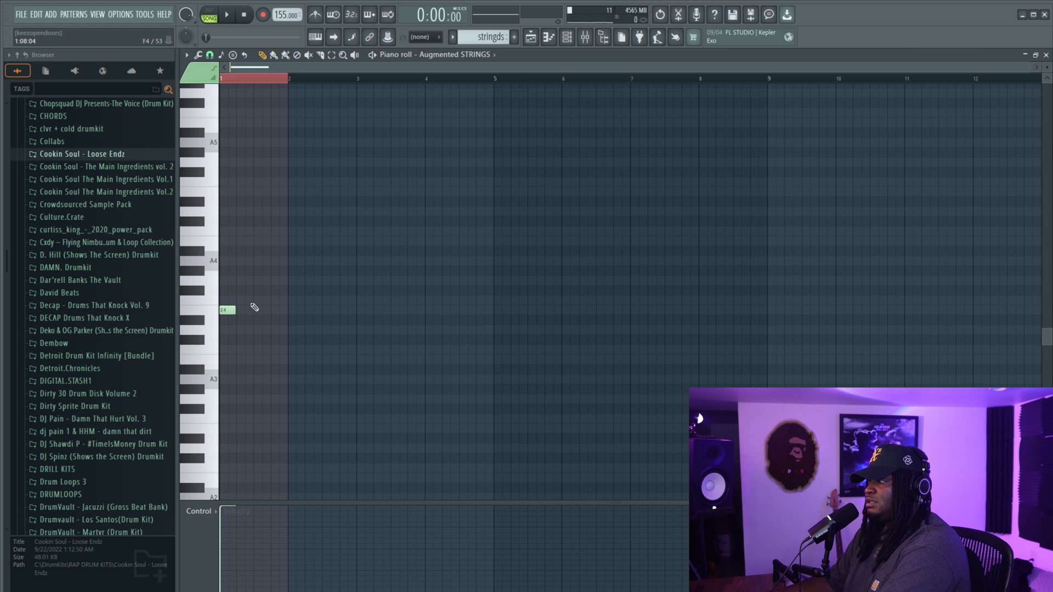
click(229, 319)
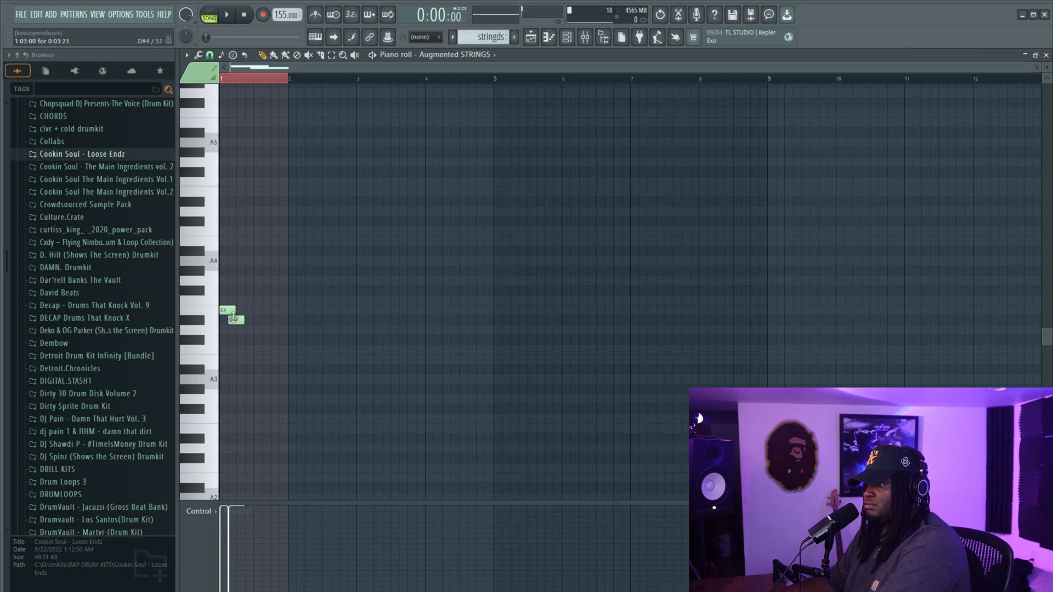
drag(233, 318, 226, 305)
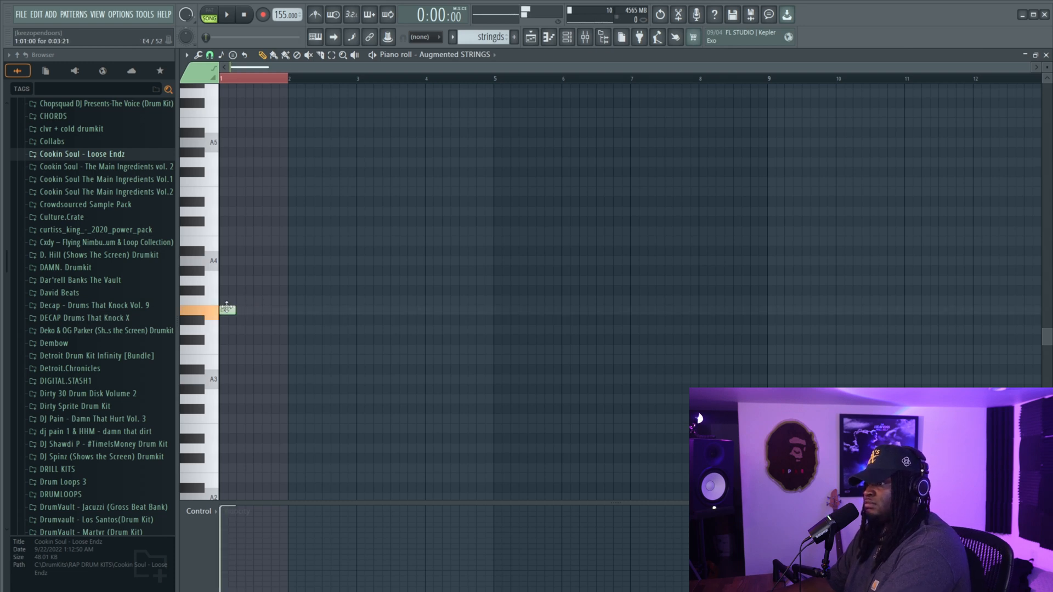
click(227, 281)
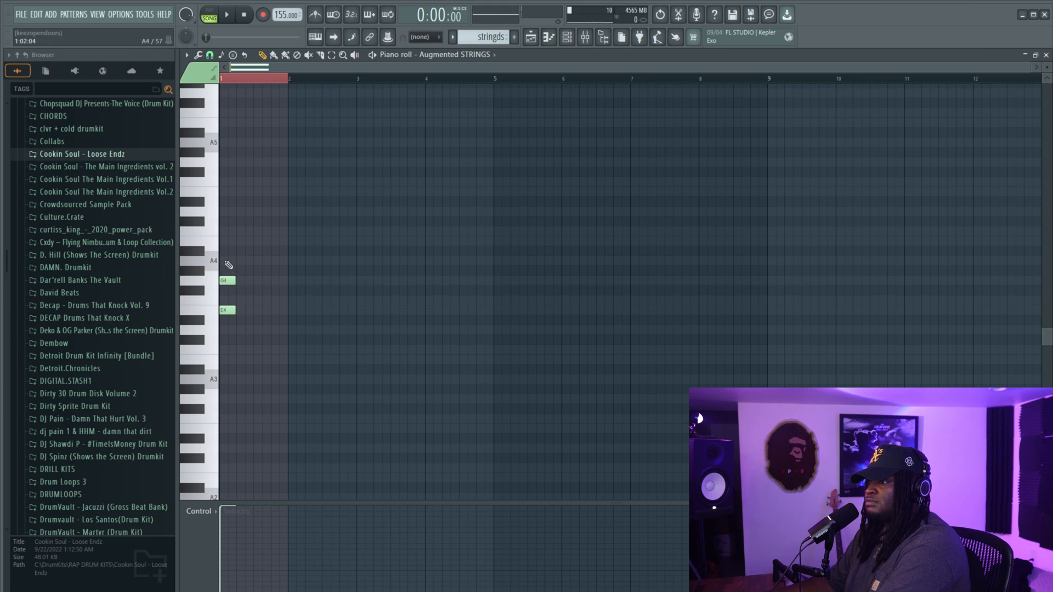
click(223, 240)
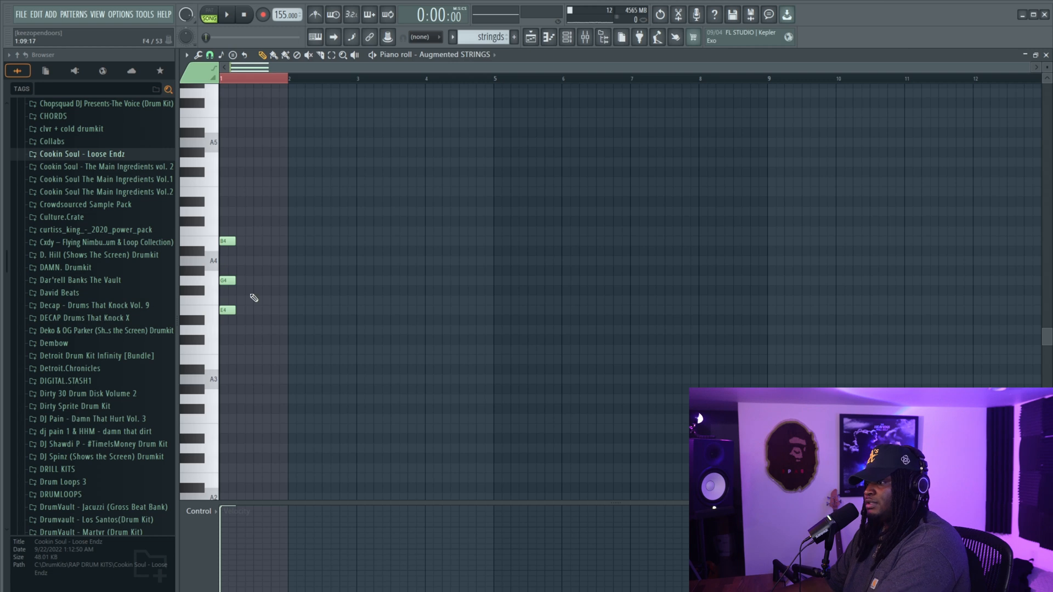
key(ctrl+a)
key(ctrl+s)
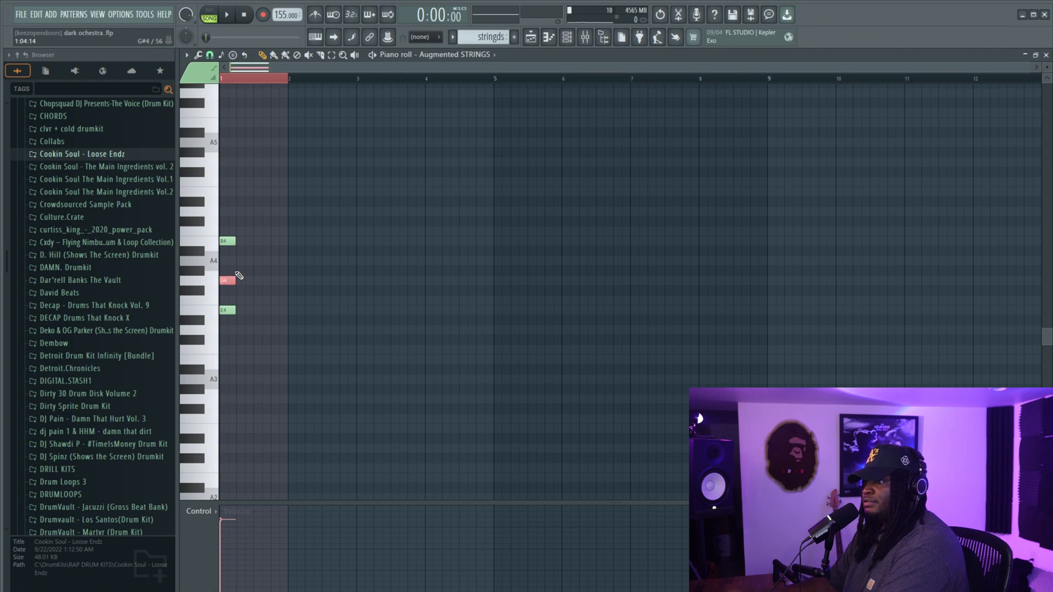
drag(279, 321, 211, 320)
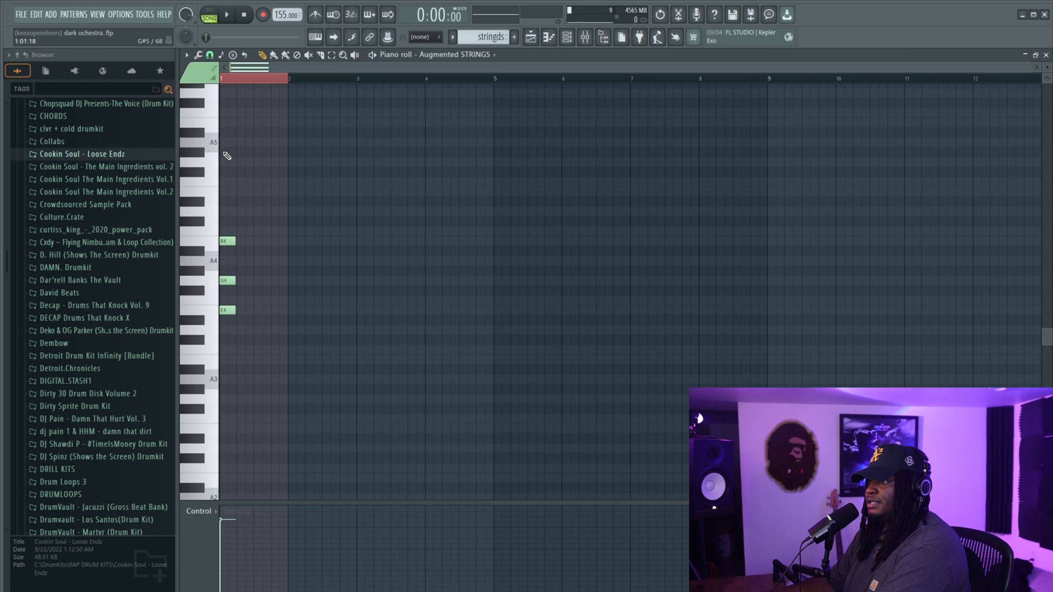
key(space)
key(space)
drag(252, 207, 212, 356)
right_click(271, 331)
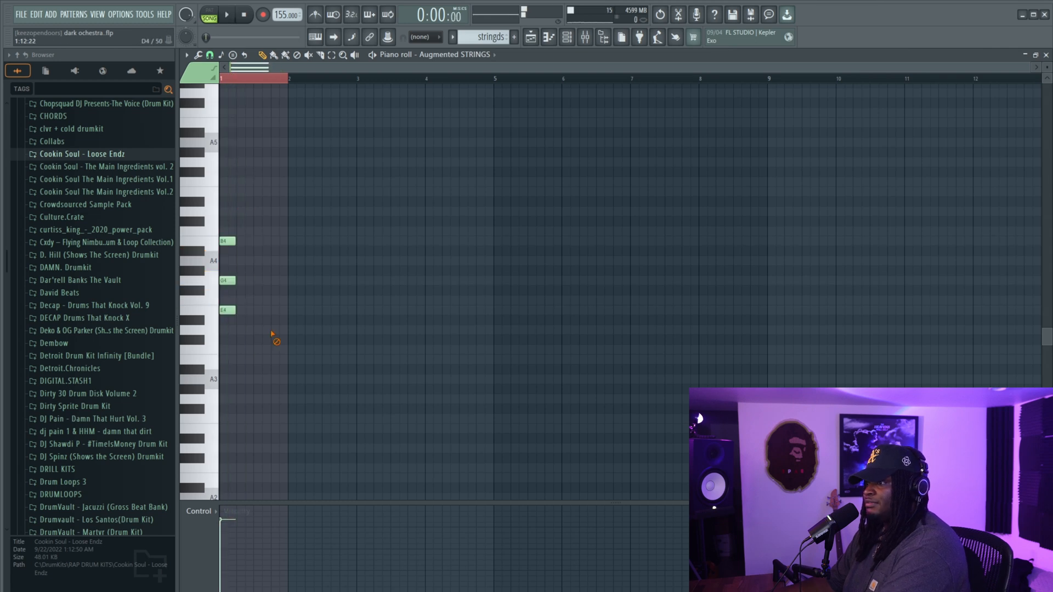
click(223, 349)
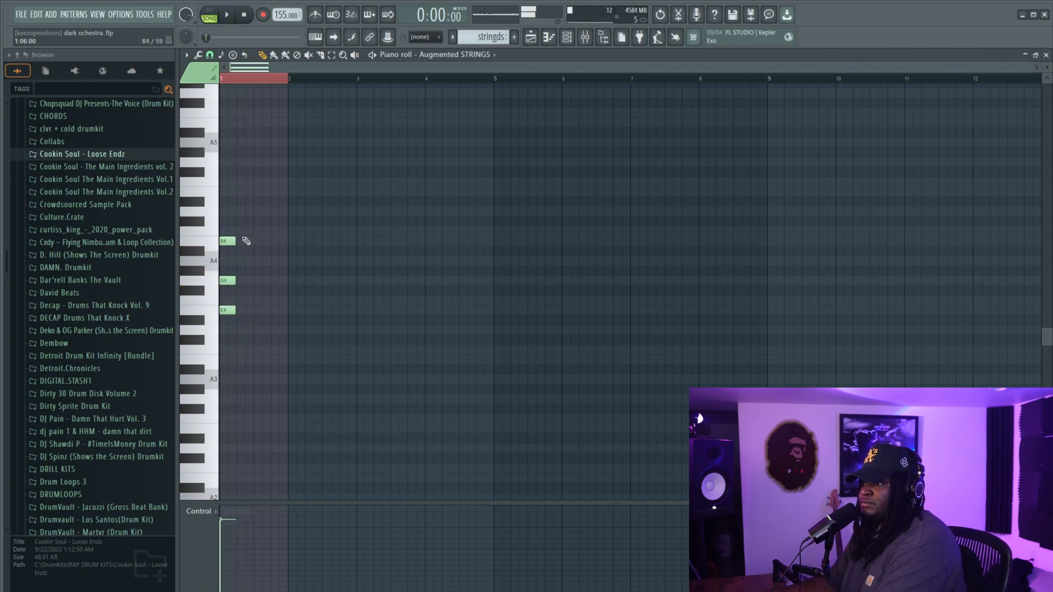
Repeat the E4, G4 and B4 chord four times across bar 1 and check it in playback with and without the metronome
drag(253, 217, 219, 344)
click(232, 81)
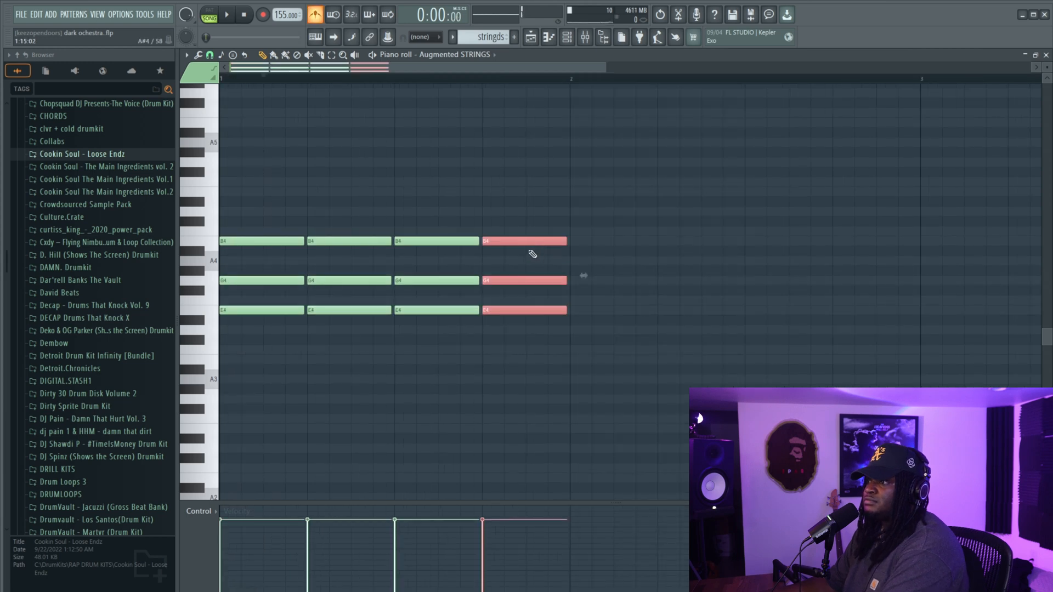
key(space)
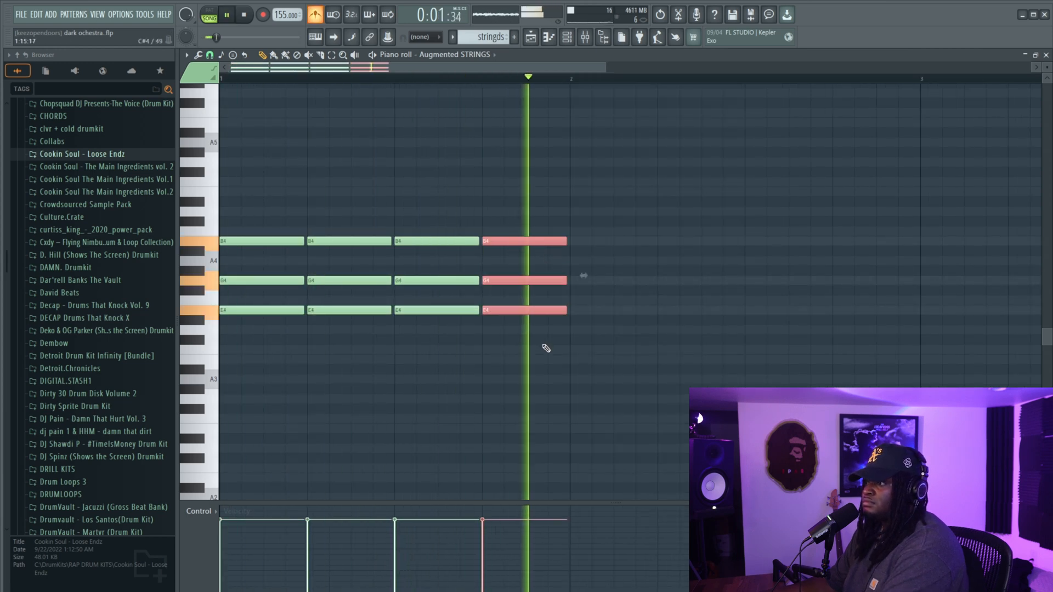
scroll(345, 291, down, 2)
key(space)
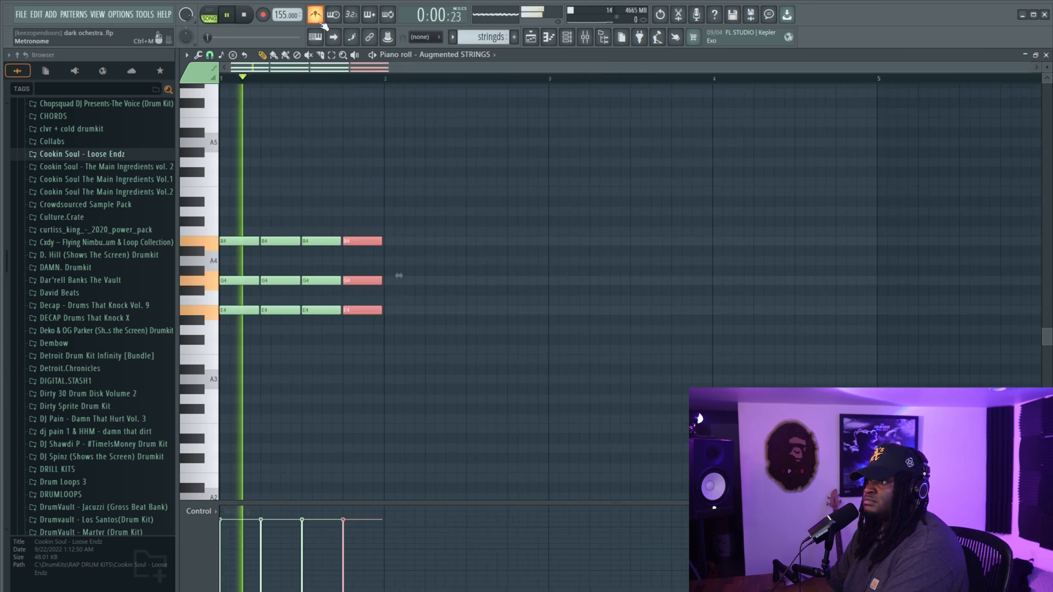
click(317, 16)
ctrl+click(473, 274)
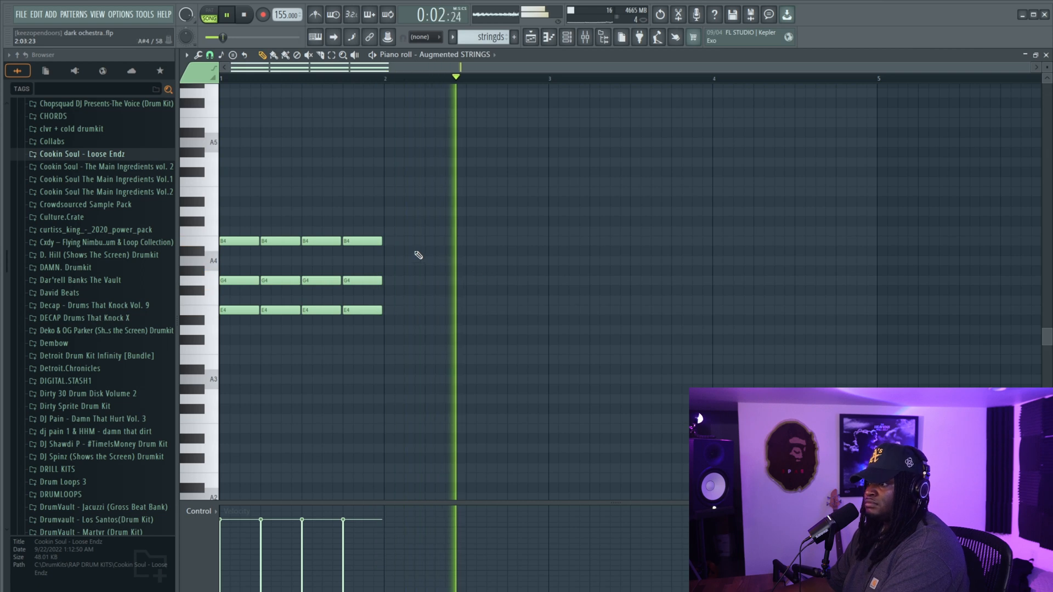
Copy bar 1's four chords into bar 2 and leave out the first chord there, checking the rhythm in playback
key(ctrl+a)
shift+drag(363, 310, 527, 311)
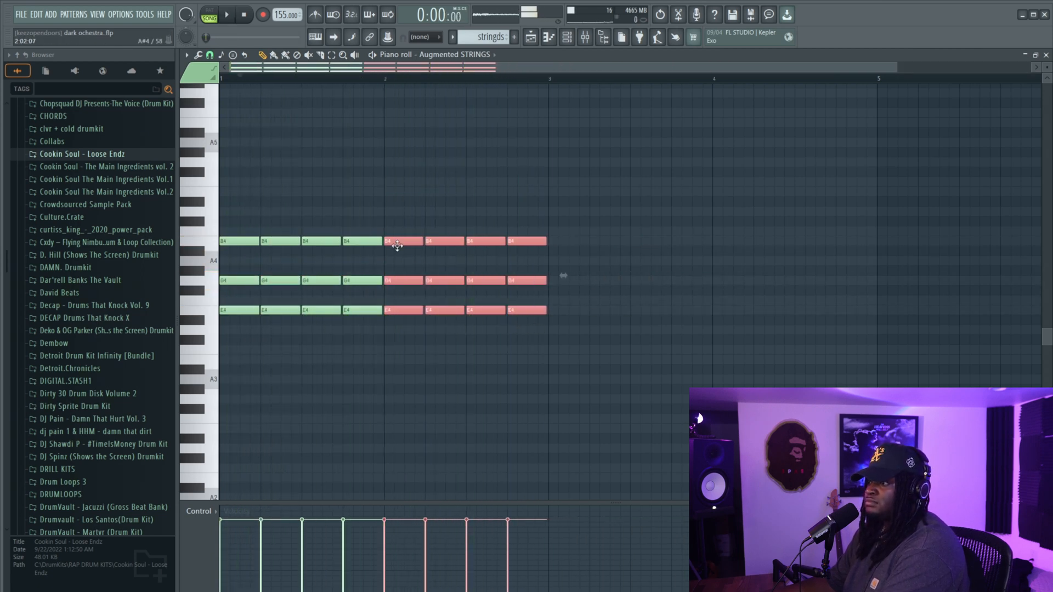
key(ctrl+z)
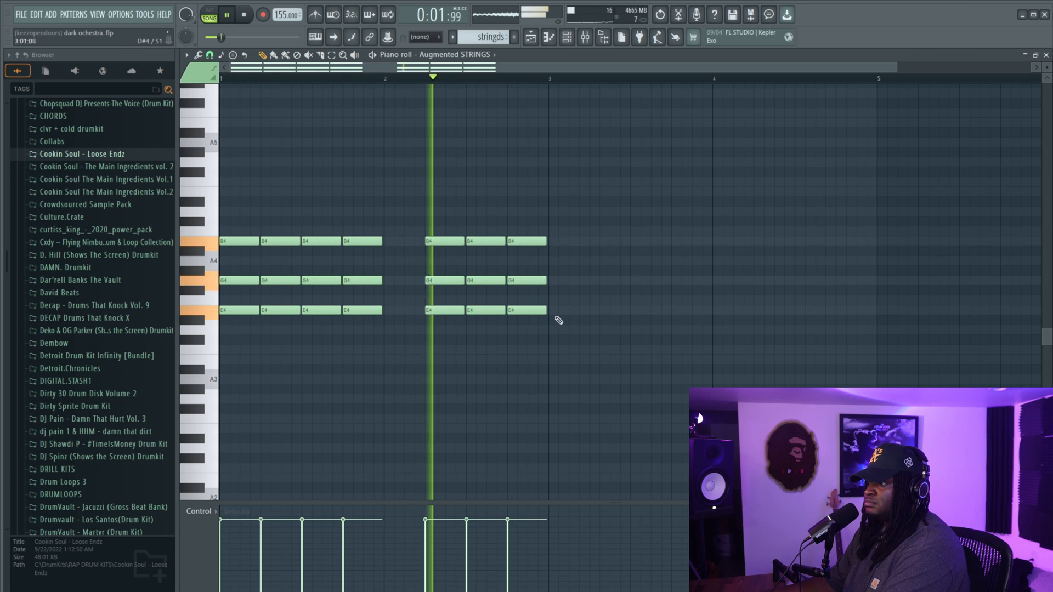
key(ctrl+a)
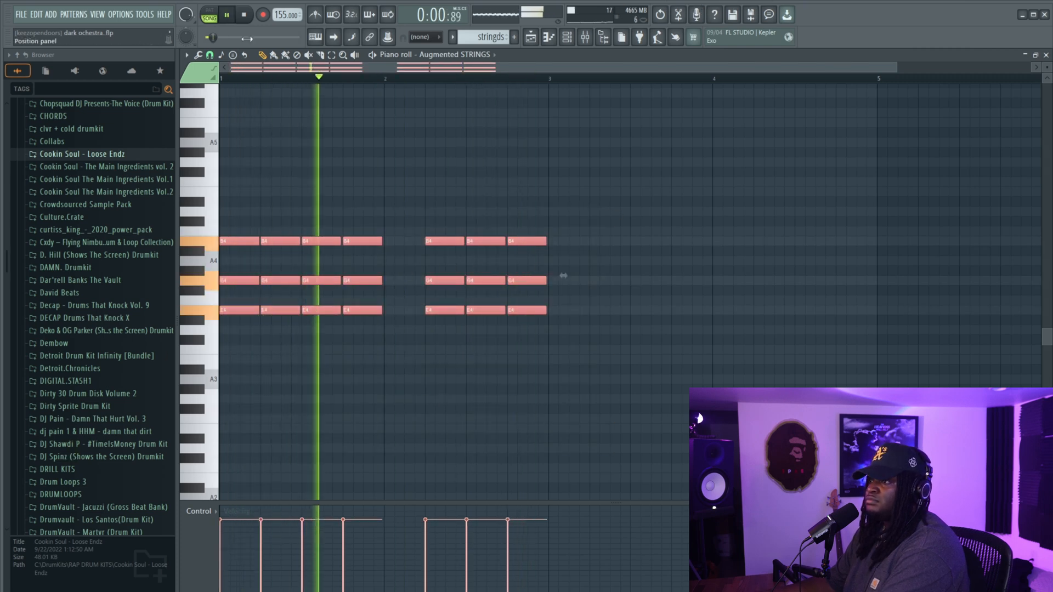
key(space)
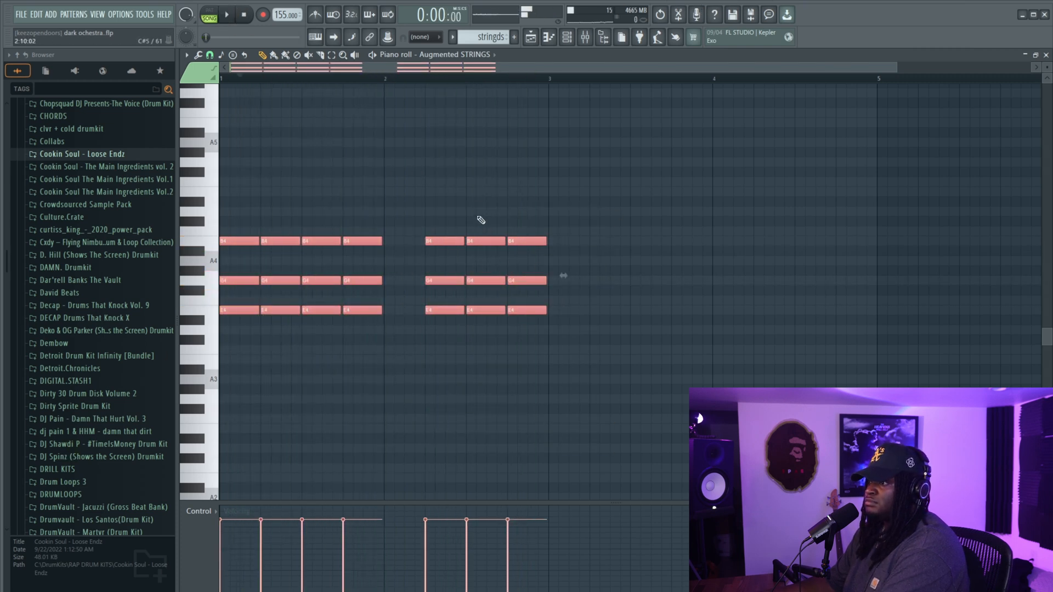
Replace the B4 in each bar's third-beat chord with C5, and repeat the two-bar pattern through bar 8
drag(476, 211, 474, 230)
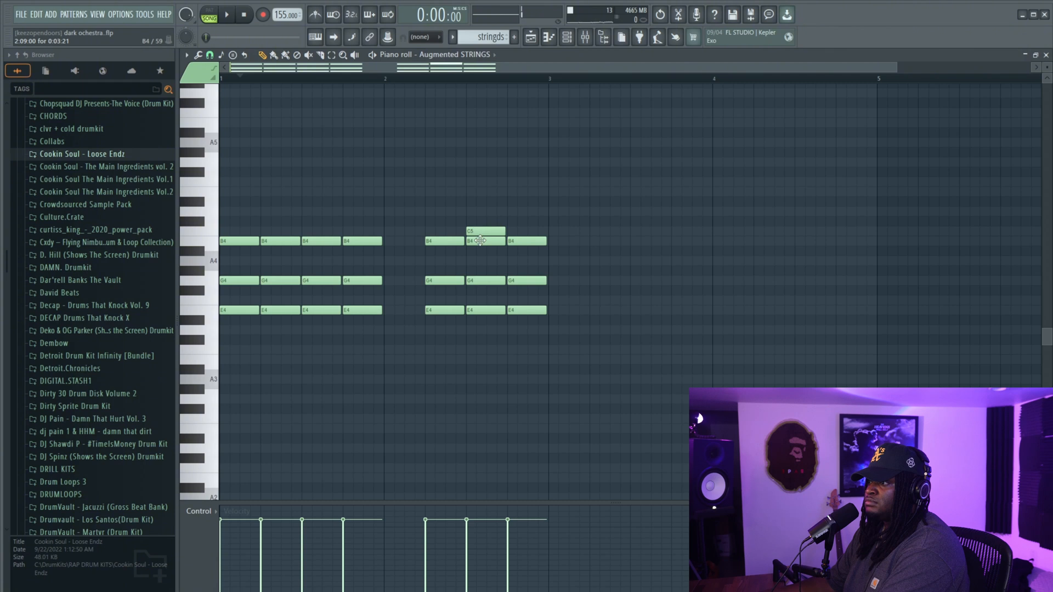
right_click(480, 241)
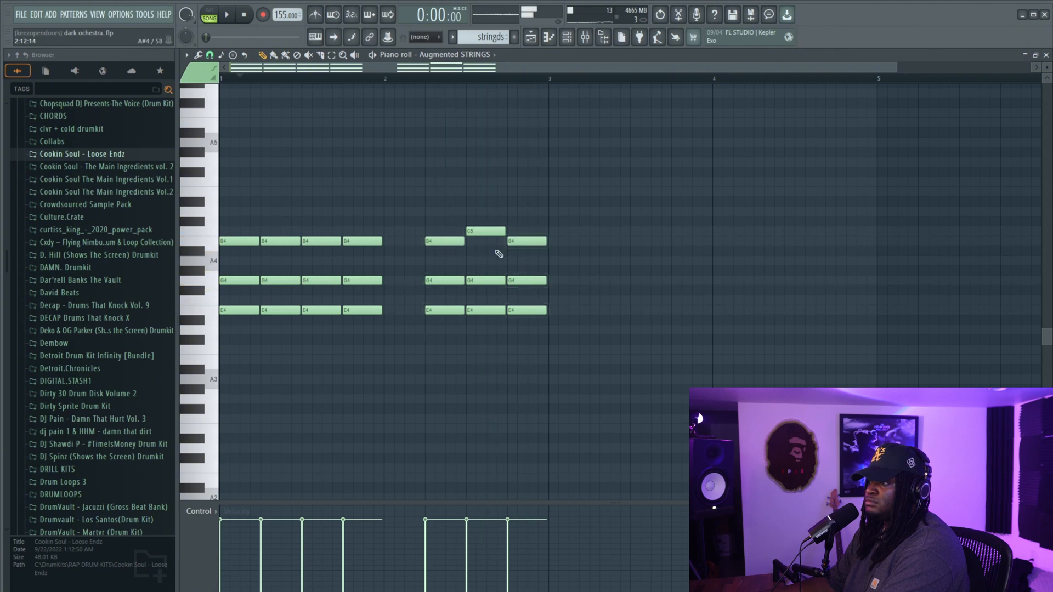
drag(326, 236, 327, 230)
key(space)
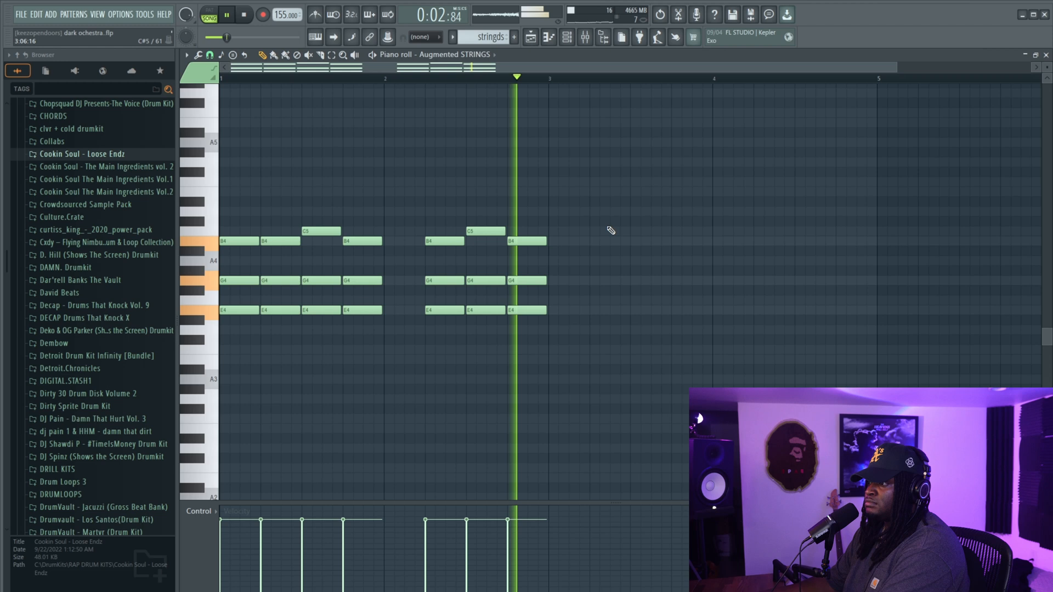
key(space)
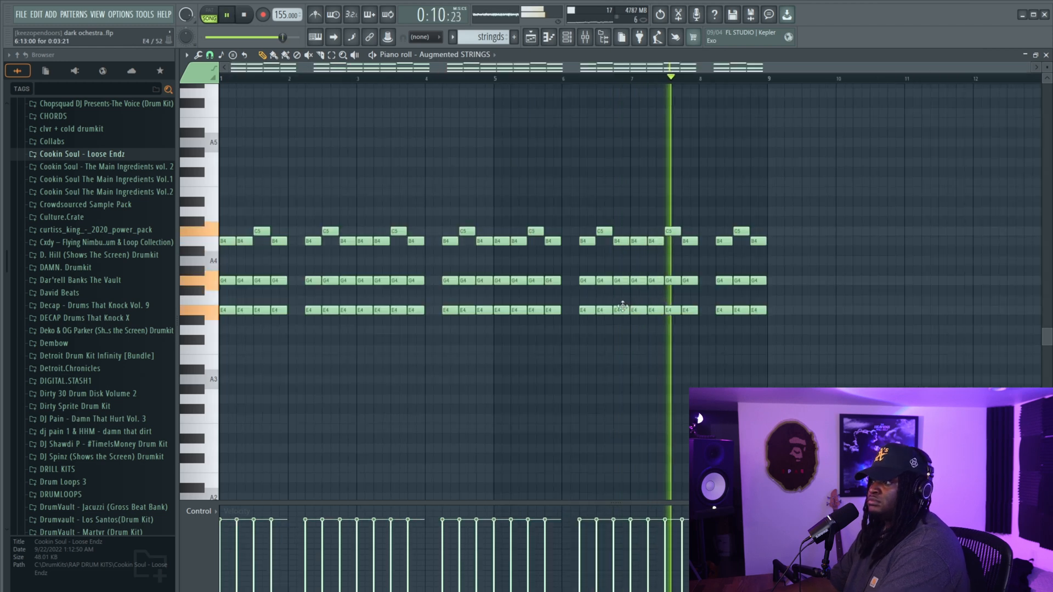
Move the CUBE #2, Omnisphere and stringds clips up to playlist tracks 1, 2 and 3
key(F5)
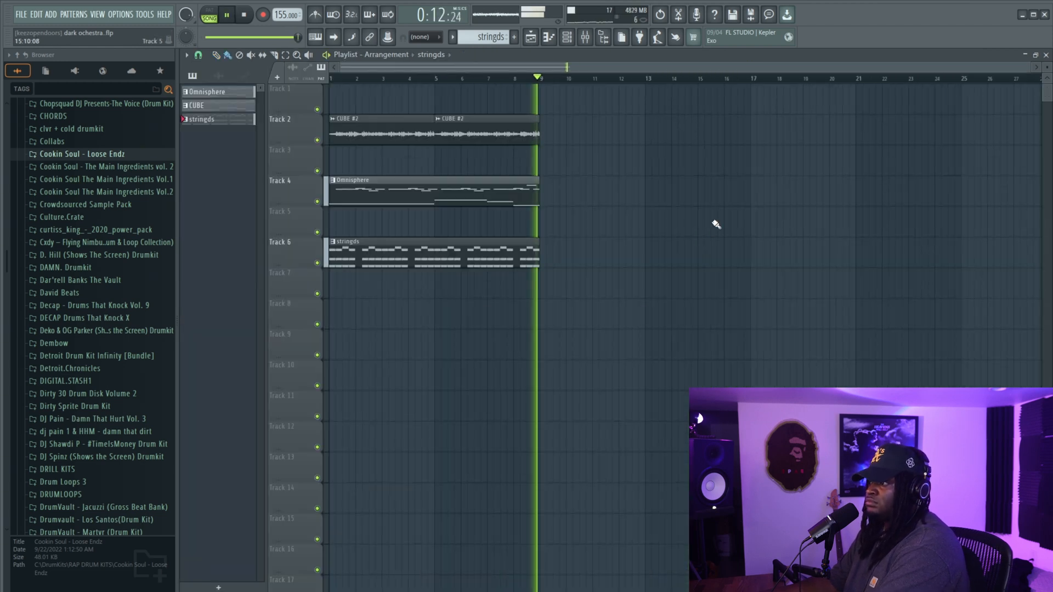
key(space)
drag(599, 148, 329, 329)
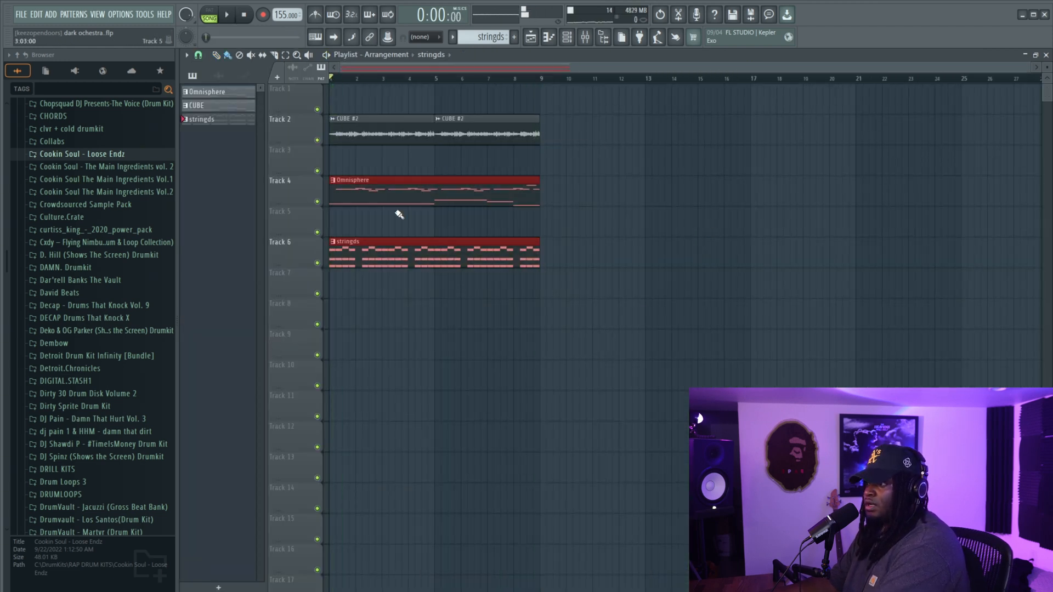
drag(401, 185, 400, 100)
key(ctrl+a)
drag(416, 202, 416, 172)
ctrl+click(433, 272)
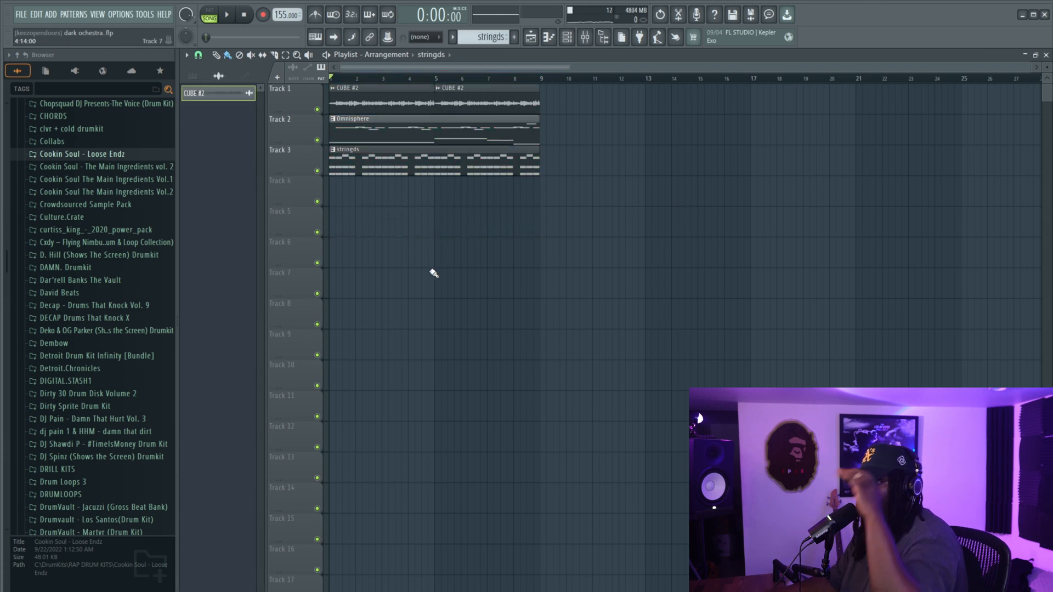
Open the channel rack and set its group filter to All
click(567, 36)
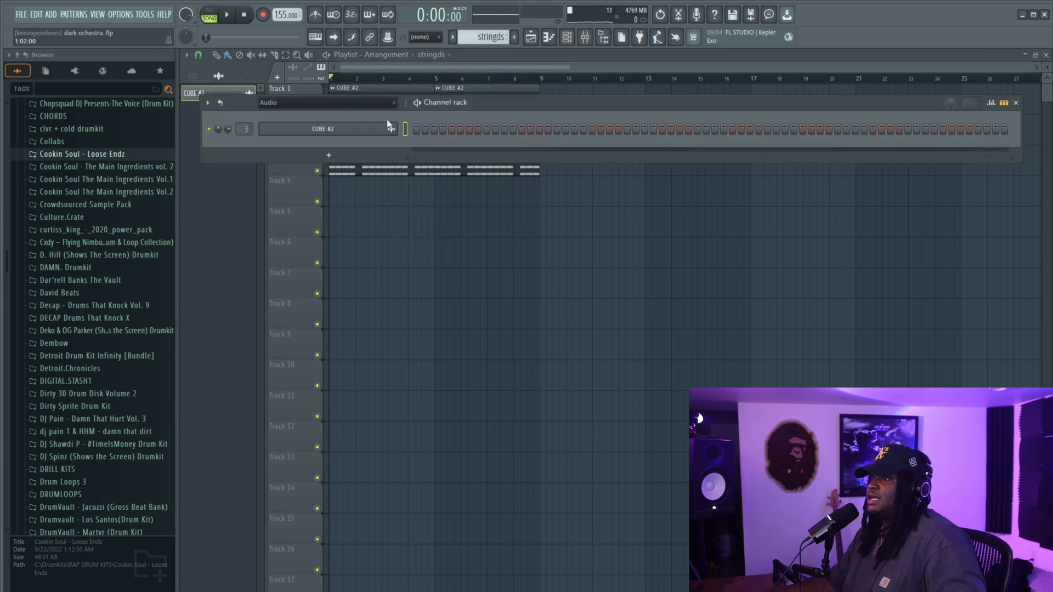
click(334, 105)
click(331, 114)
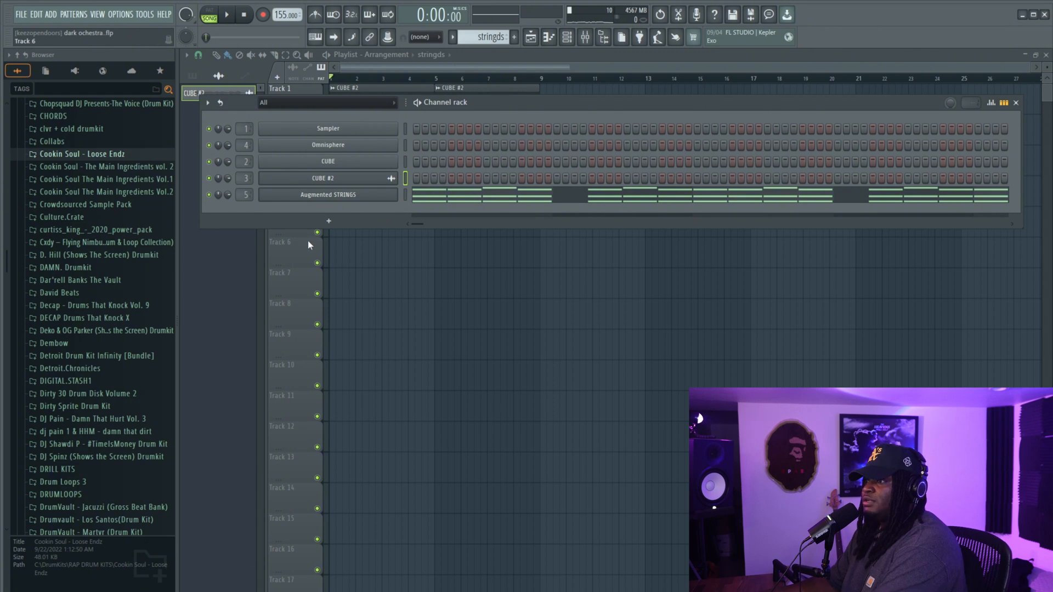
Add an Augmented WOODWINDS instrument channel to the channel rack and start playback of the song
click(329, 219)
click(318, 17)
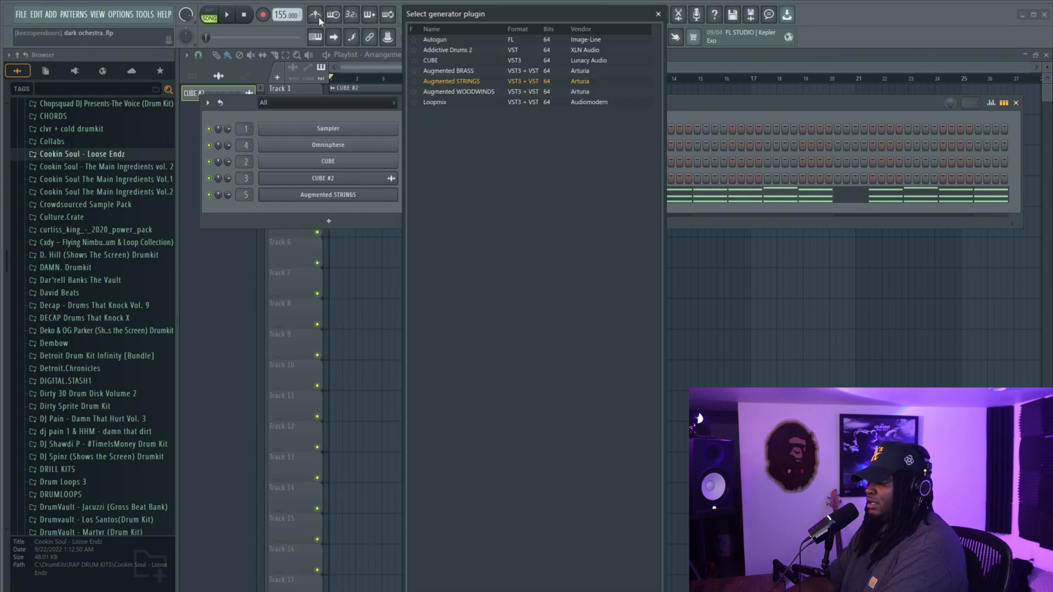
click(483, 52)
double_click(485, 59)
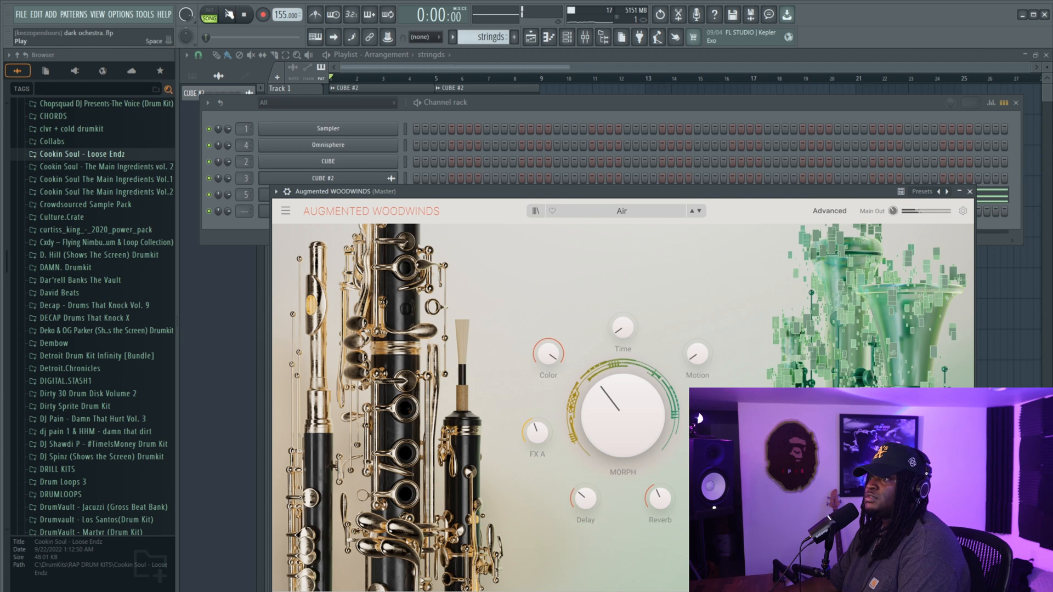
key(space)
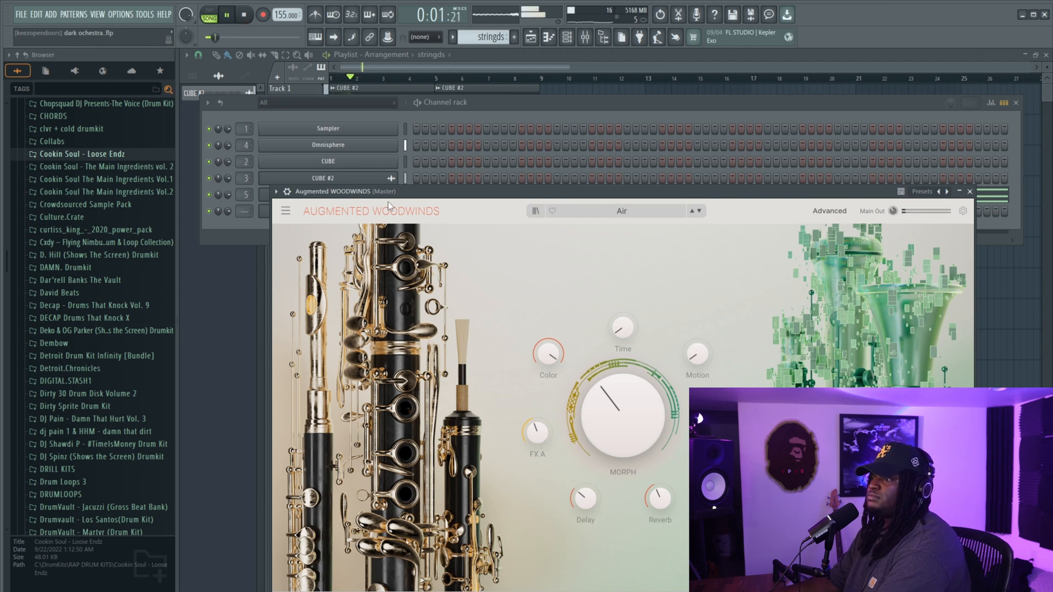
Copy the Augmented STRINGS notes into the Augmented WOODWINDS channel
click(439, 107)
right_click(383, 195)
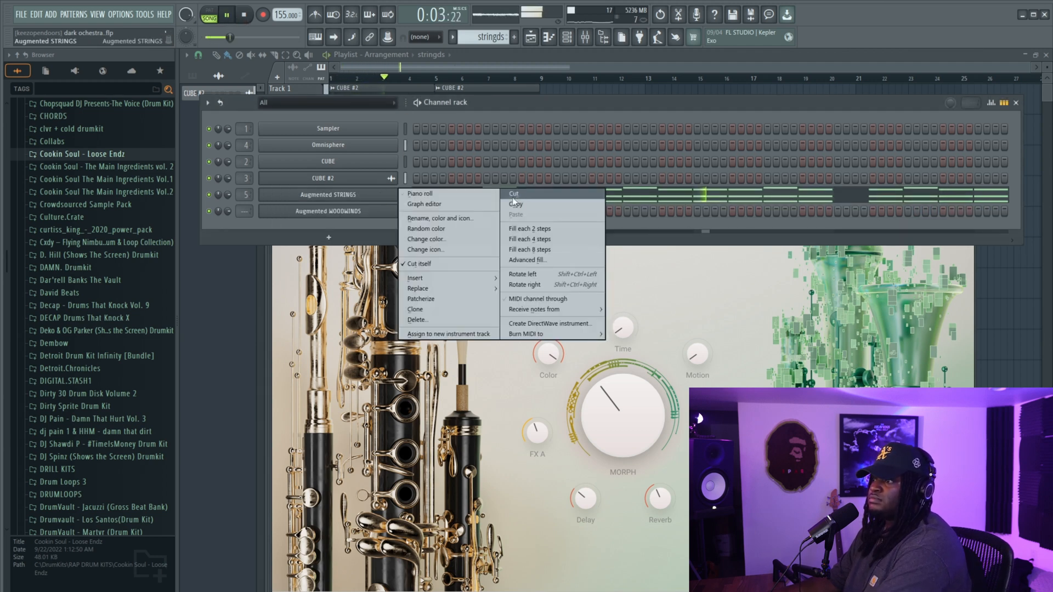
right_click(390, 212)
right_click(390, 212)
click(527, 232)
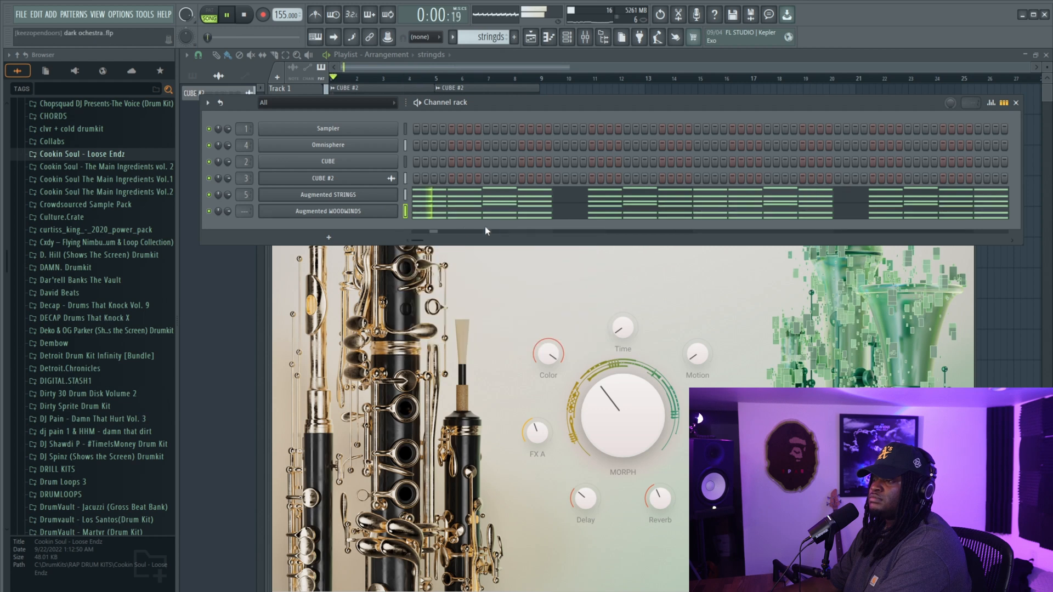
Transpose all of the Augmented WOODWINDS notes up two octaves in the piano roll
click(460, 212)
key(ctrl+a)
key(ctrl+Up)
key(ctrl+Up)
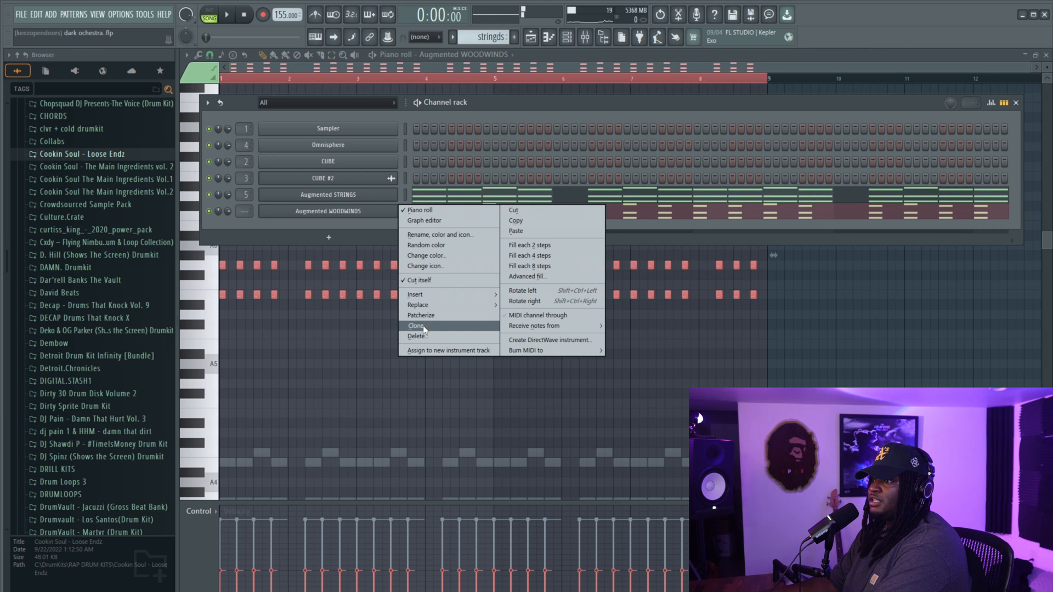
Clone the Augmented WOODWINDS channel and load the Lead preset Evolving Beast in the copy
click(424, 328)
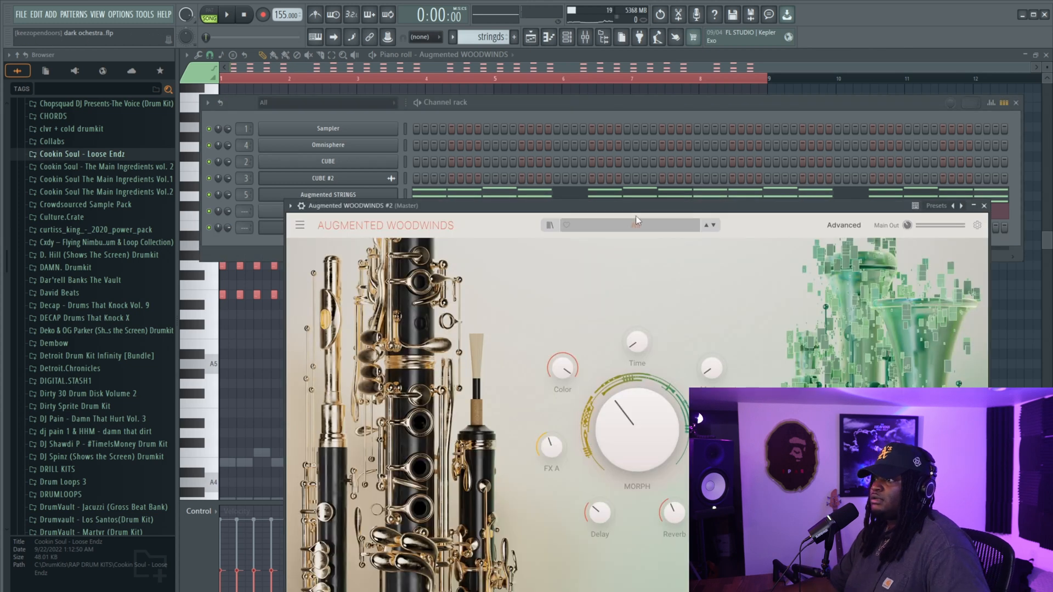
click(630, 225)
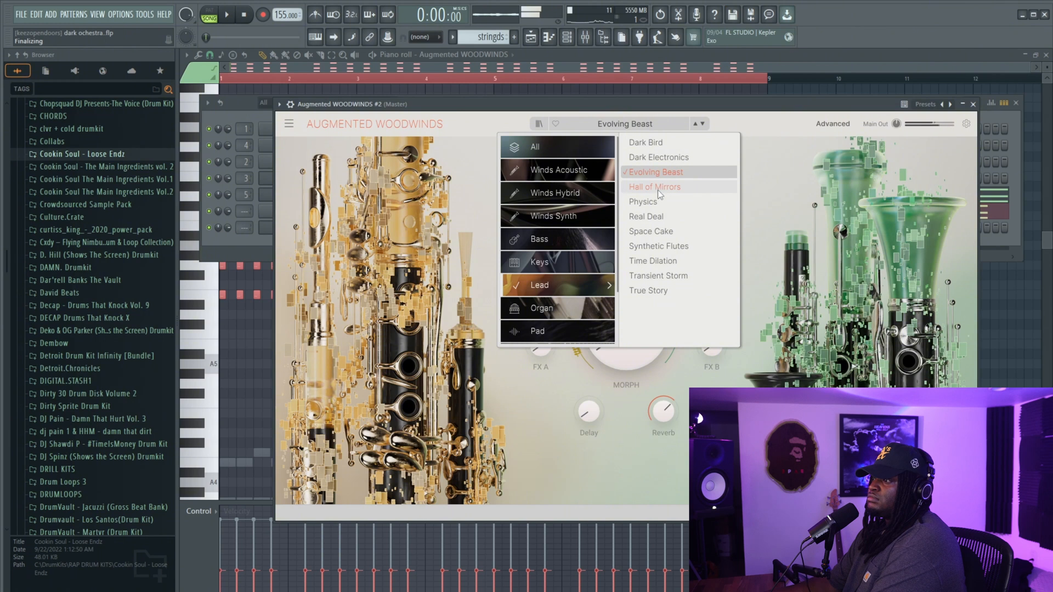
click(567, 37)
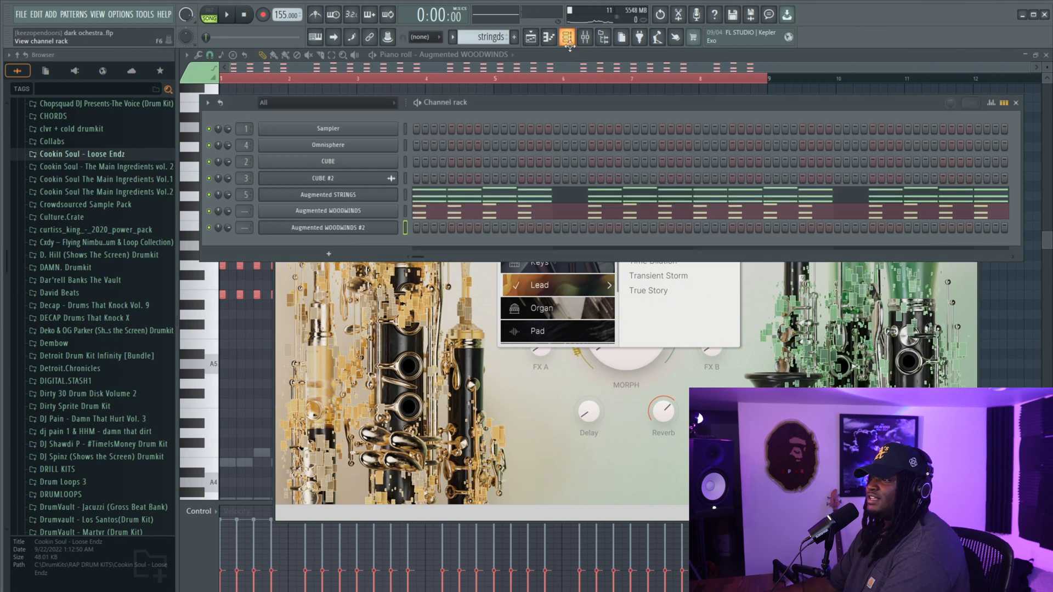
In the Augmented WOODWINDS #2 piano roll, draw a B6 note across bar 1 and an E6 note across bar 2, checking them in playback
right_click(396, 224)
click(414, 227)
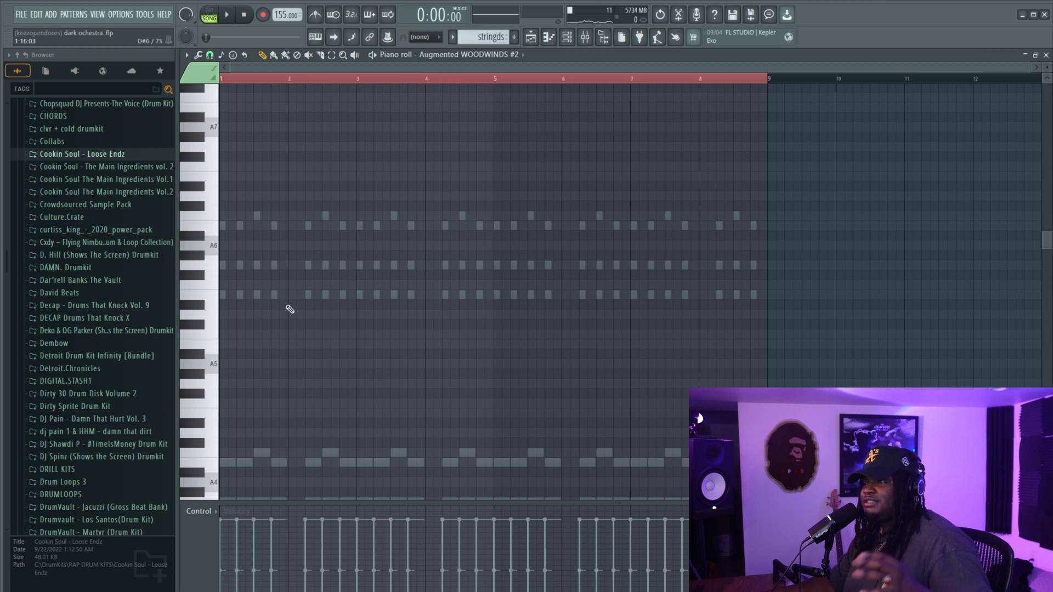
click(225, 222)
drag(226, 223, 283, 223)
key(space)
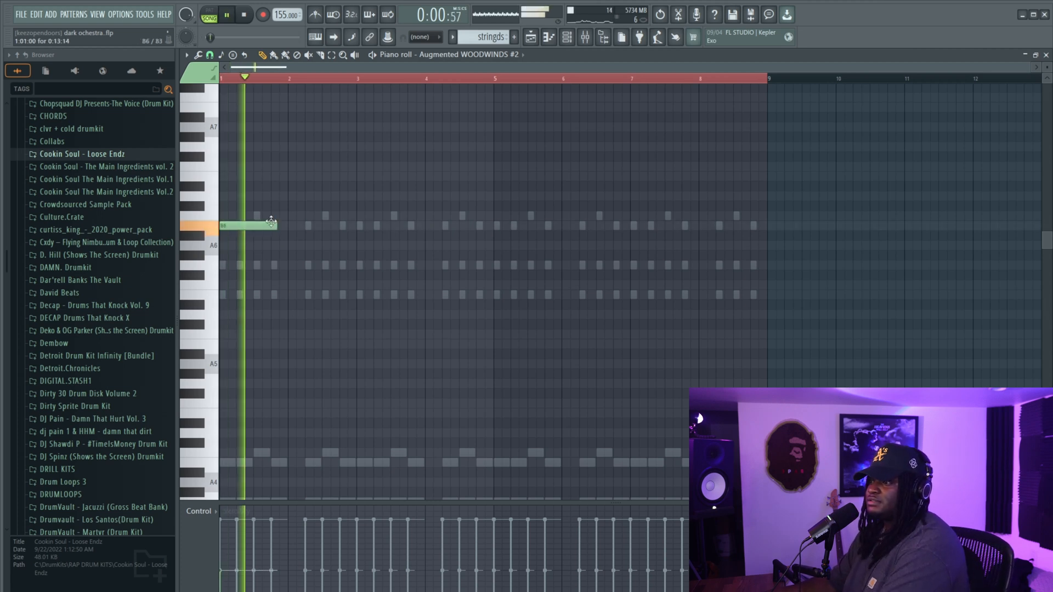
key(space)
key(space)
key(space)
drag(290, 265, 291, 296)
key(space)
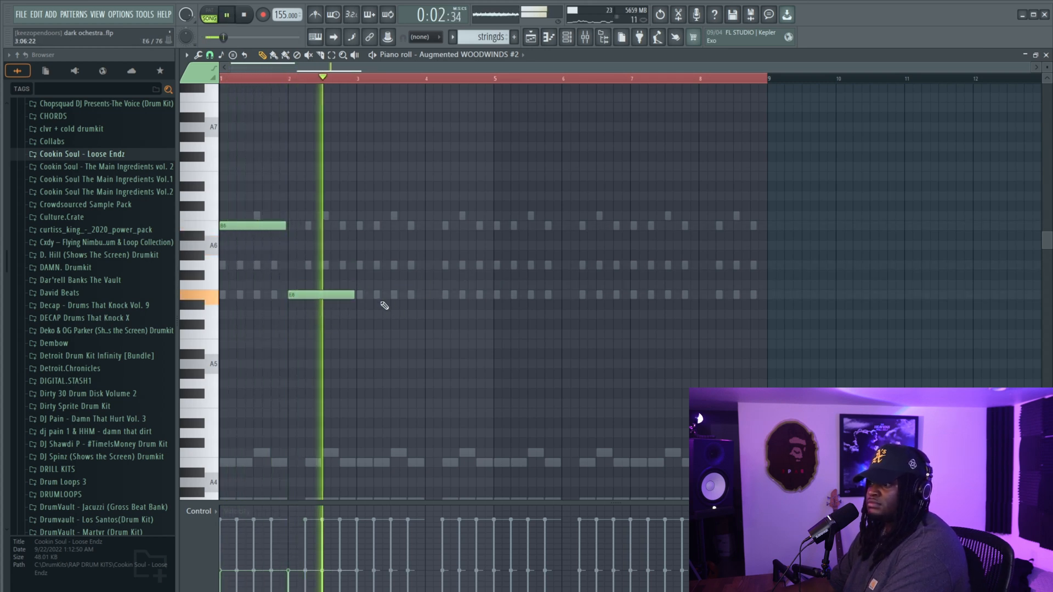
Extend the E6 note through bar 3, then fill bar 4 with a half-bar E6 and a half-bar A6
key(space)
key(space)
drag(353, 295, 423, 297)
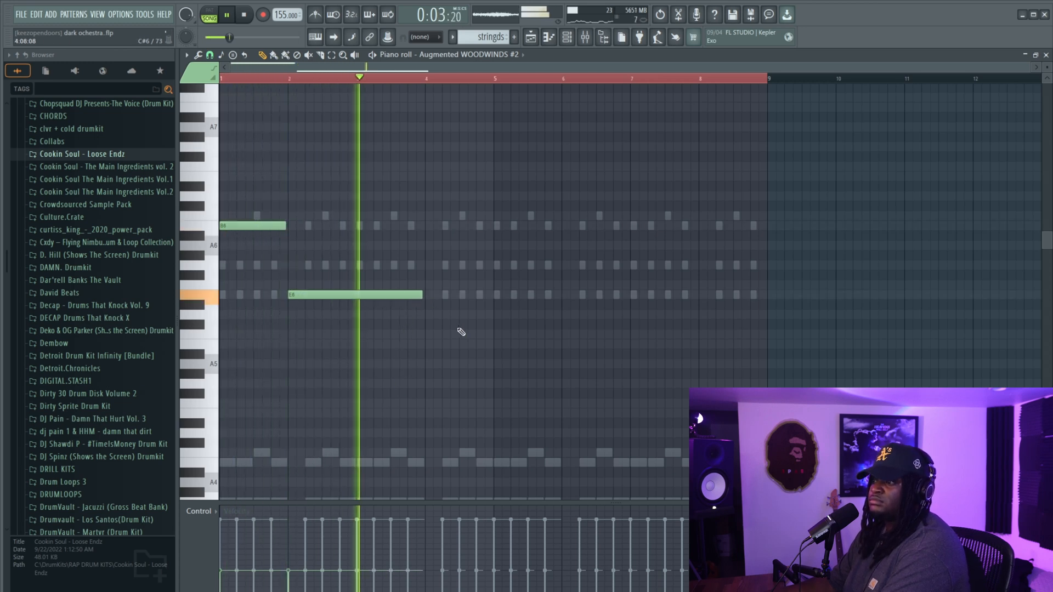
key(space)
click(433, 297)
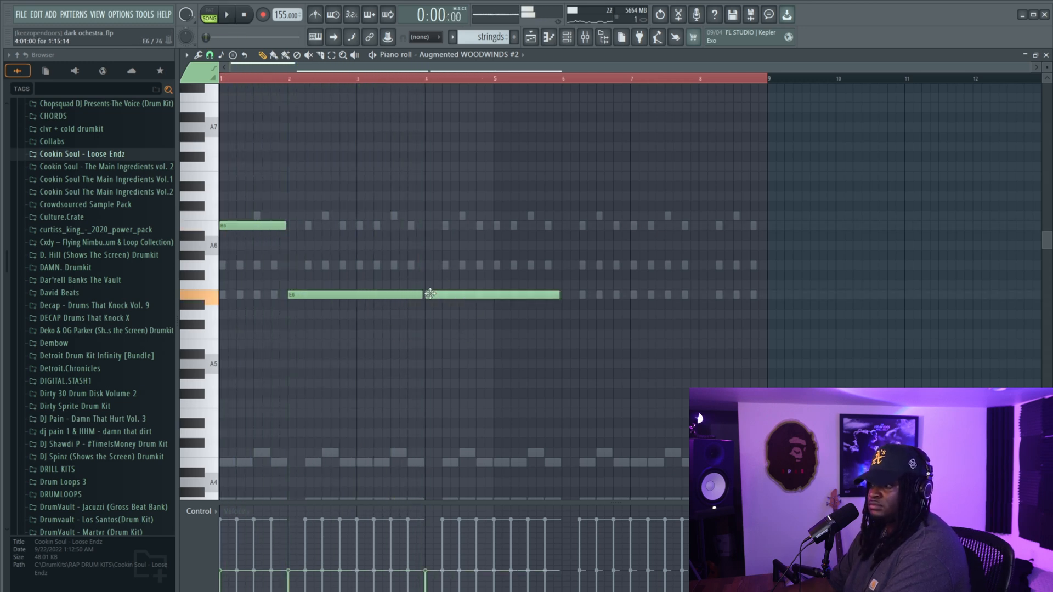
click(465, 264)
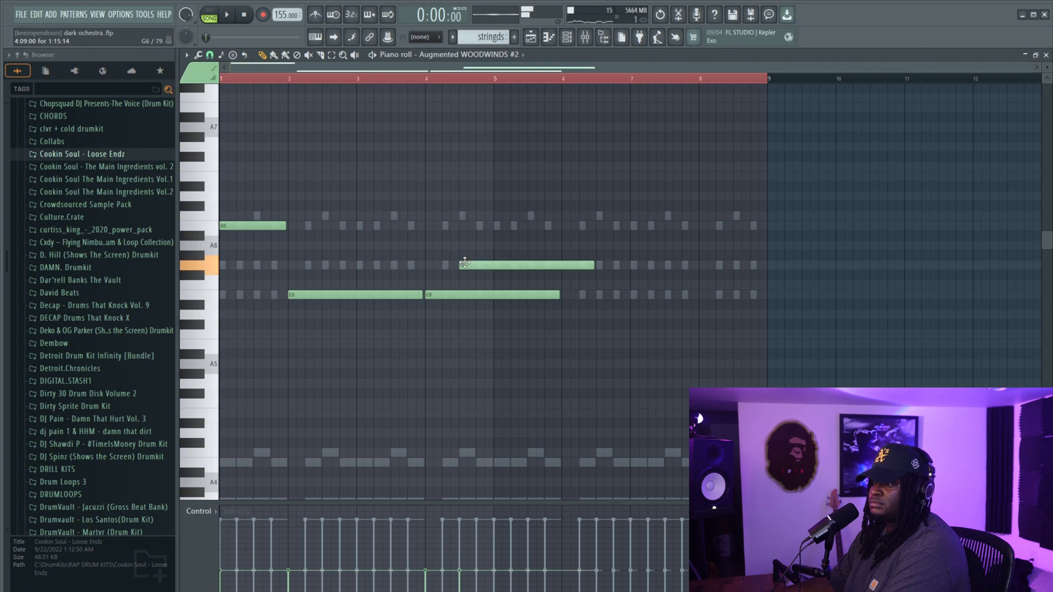
drag(465, 263, 472, 290)
key(shift+d)
key(ctrl+l)
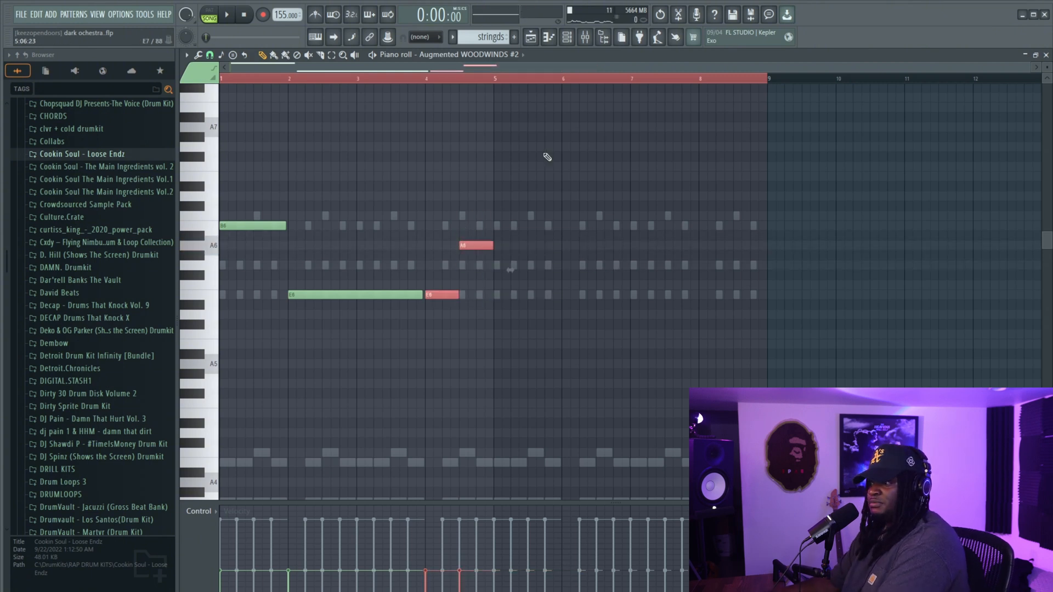
Repeat the four-bar woodwind melody in bars 5 to 8 and play it back
key(ctrl+a)
drag(347, 293, 621, 287)
key(ctrl+d)
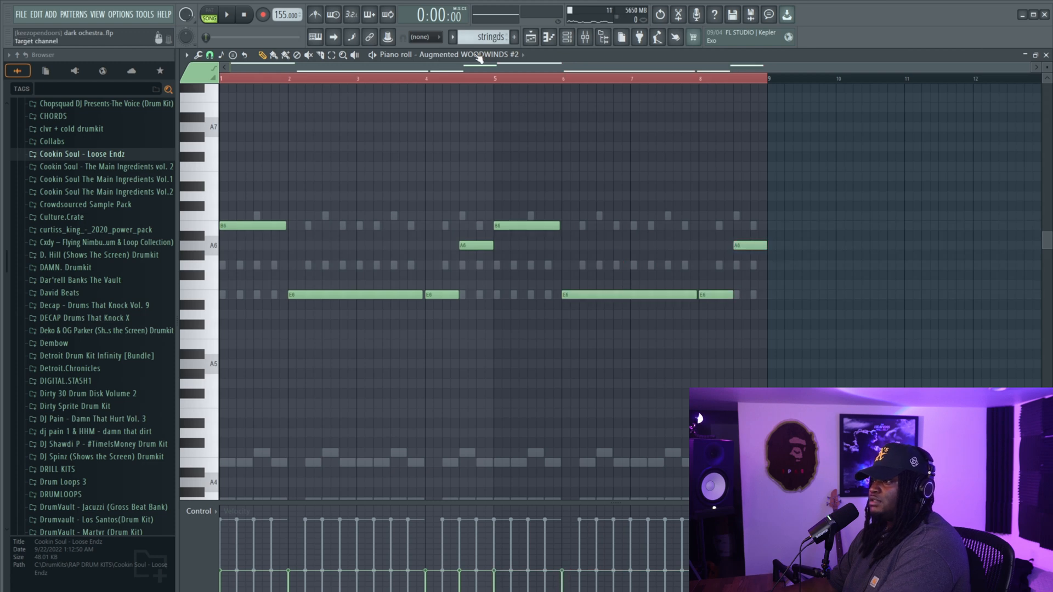
click(497, 80)
key(space)
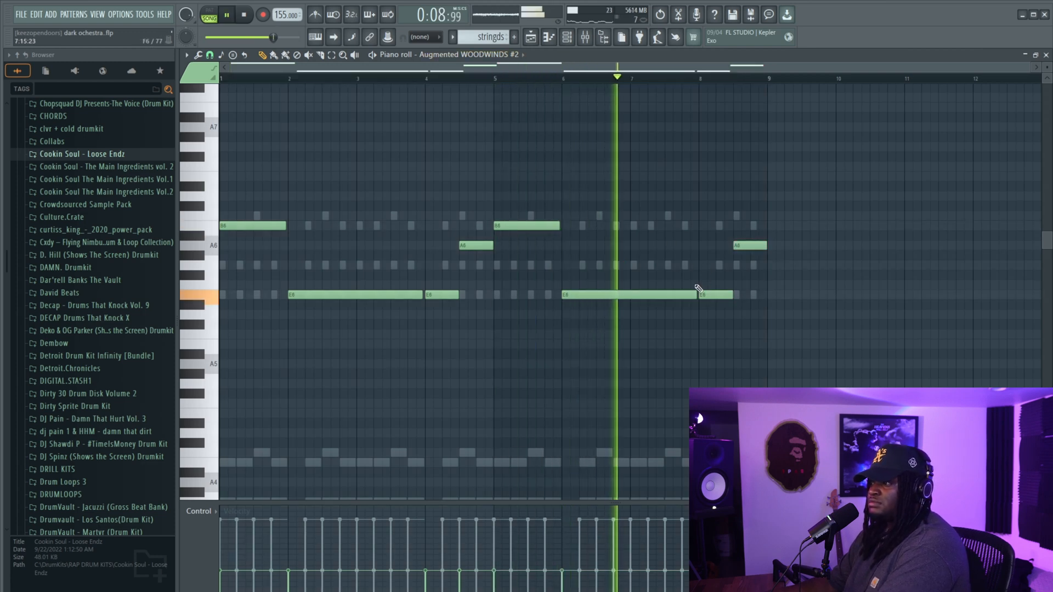
key(space)
click(710, 226)
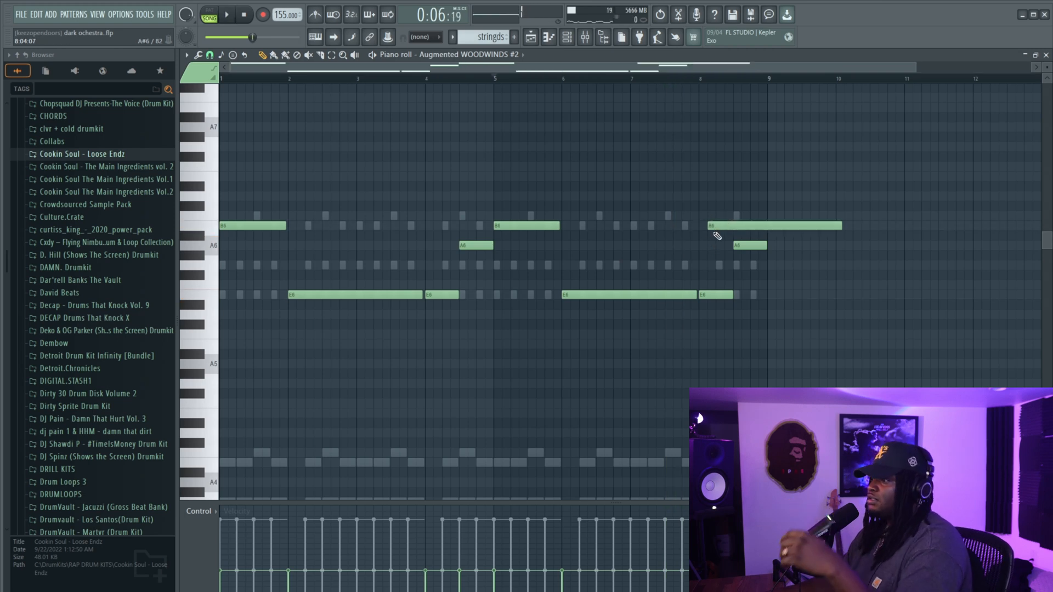
right_click(718, 224)
drag(718, 216, 705, 226)
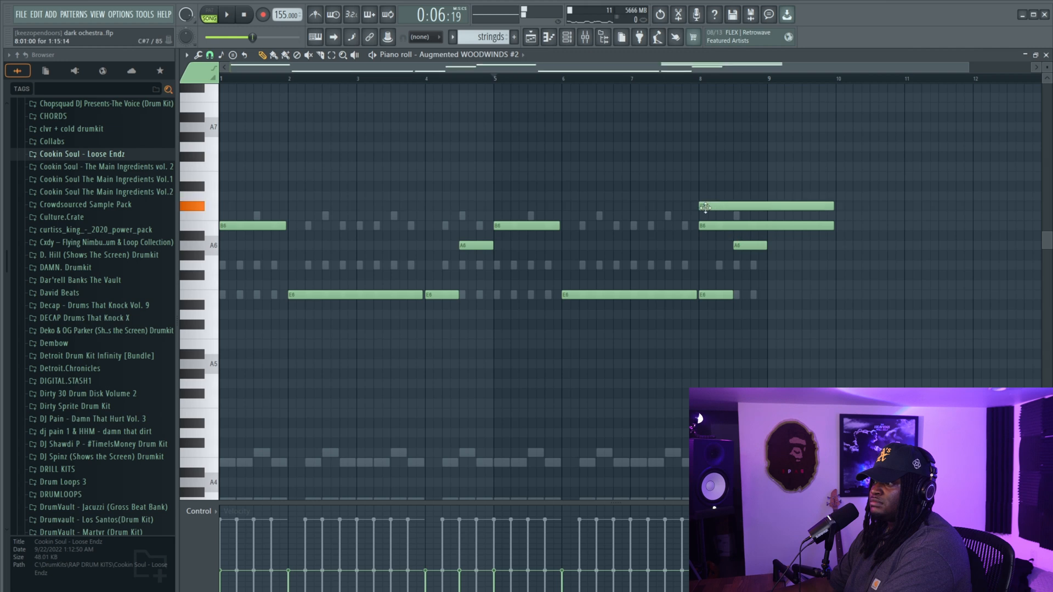
right_click(705, 218)
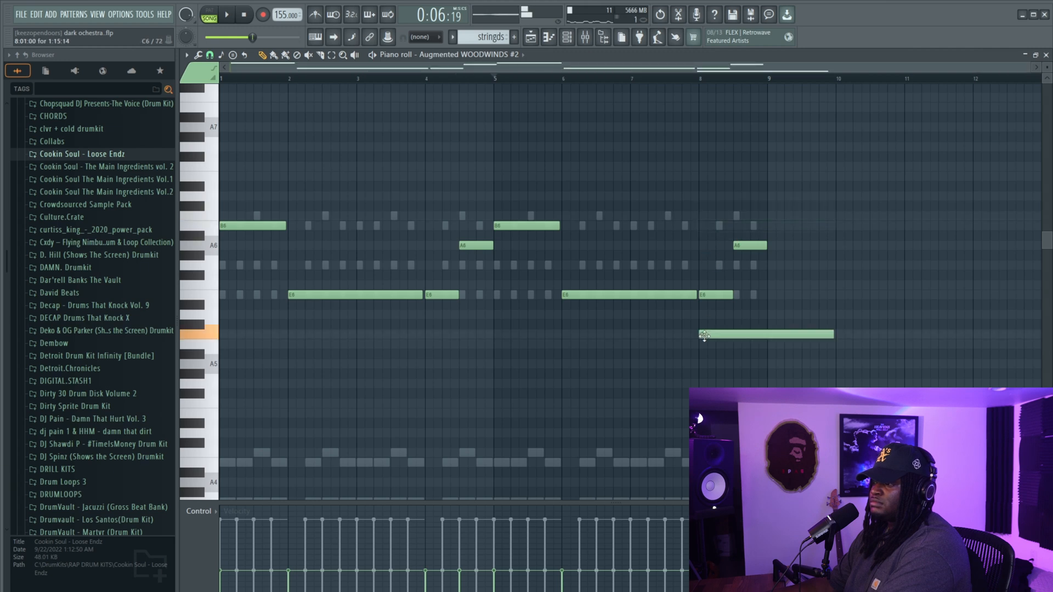
Replace bar 8's E6 and A6 notes with shorter C6 and A5 notes
mouse_move(742, 358)
mouse_down()
mouse_move(741, 373)
mouse_move(747, 365)
mouse_up()
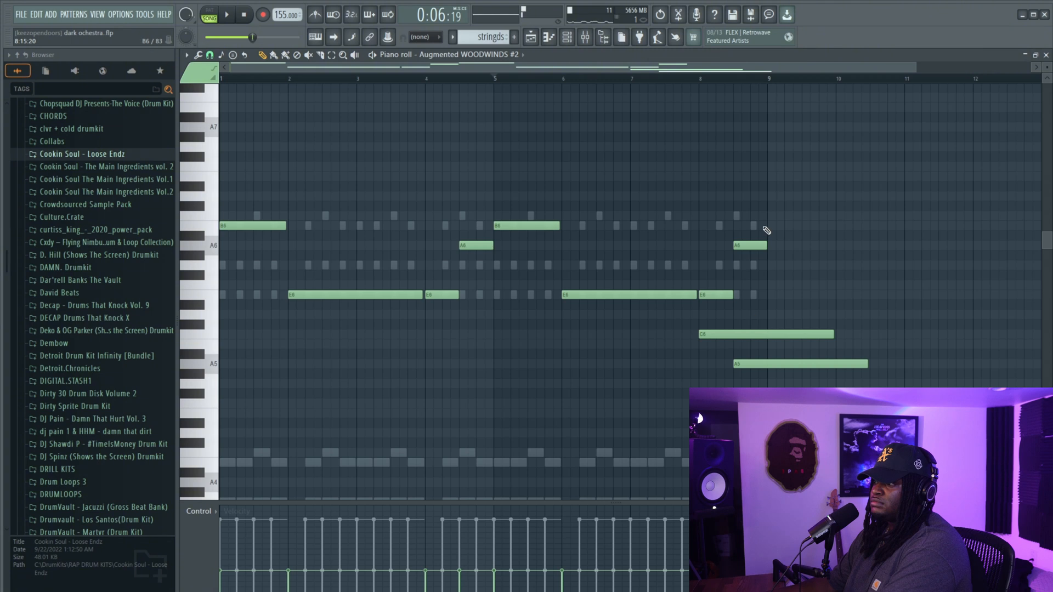
key(ctrl+a)
drag(772, 291, 789, 366)
drag(866, 364, 747, 354)
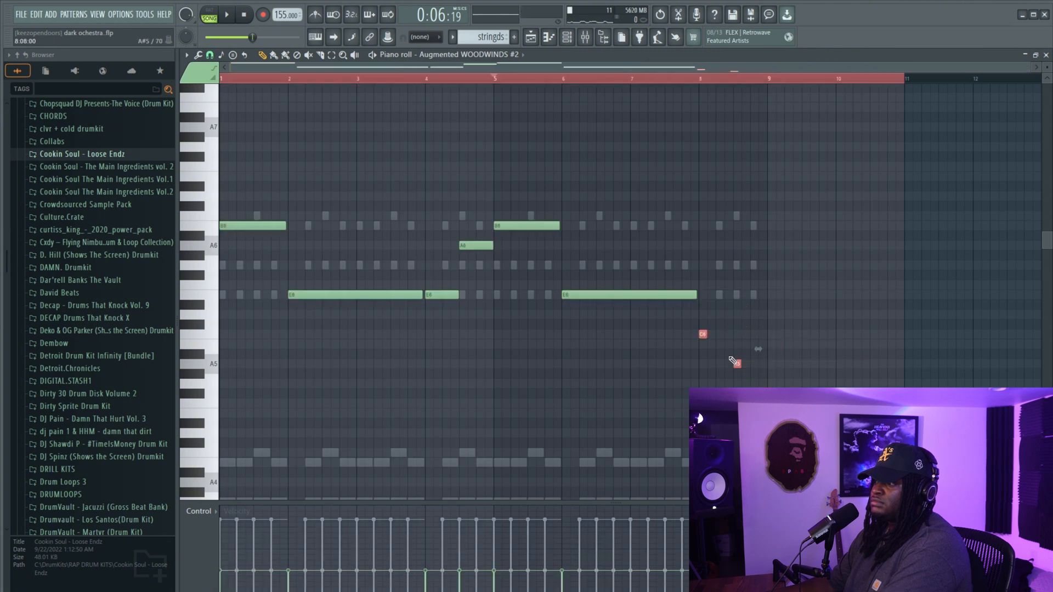
ctrl+click(710, 378)
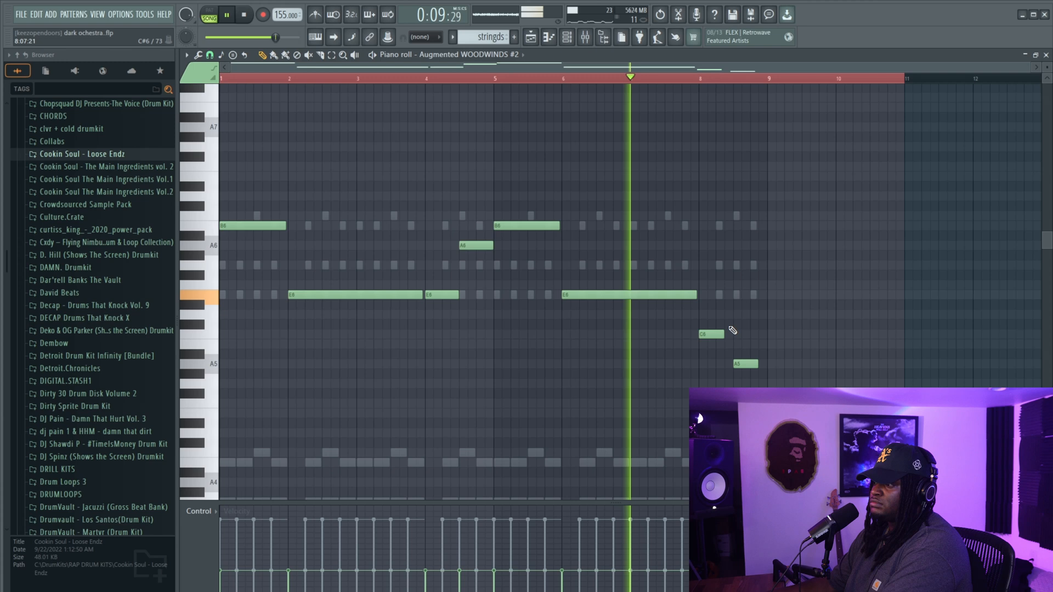
Raise bar 8's A5 an octave to A6 and its C6 to E6, slightly lengthen the E6, and listen to the melody
ctrl+click(741, 367)
key(ctrl+Up)
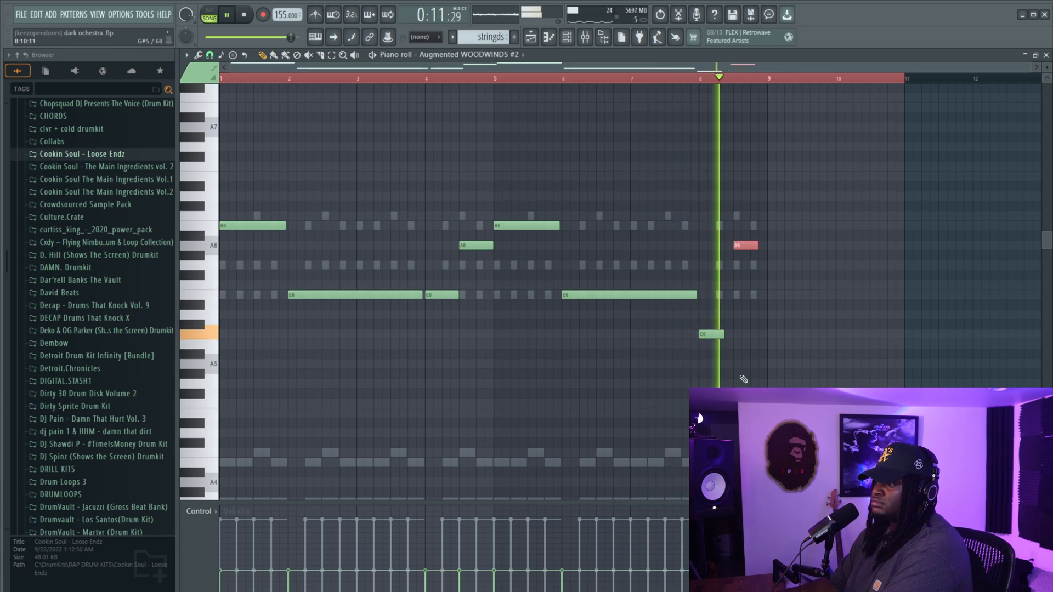
key(space)
click(695, 275)
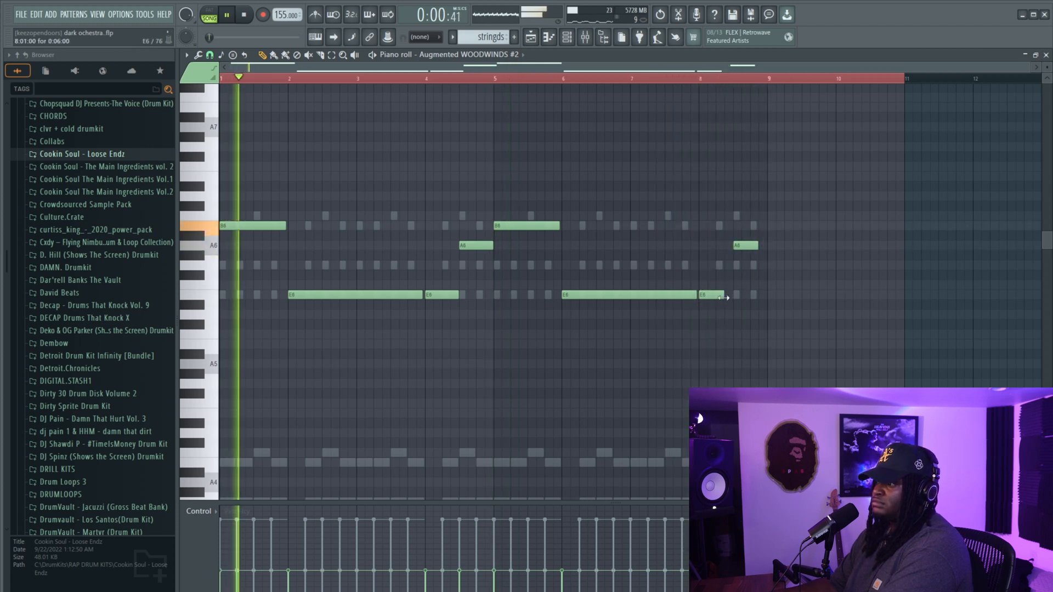
drag(724, 294, 731, 297)
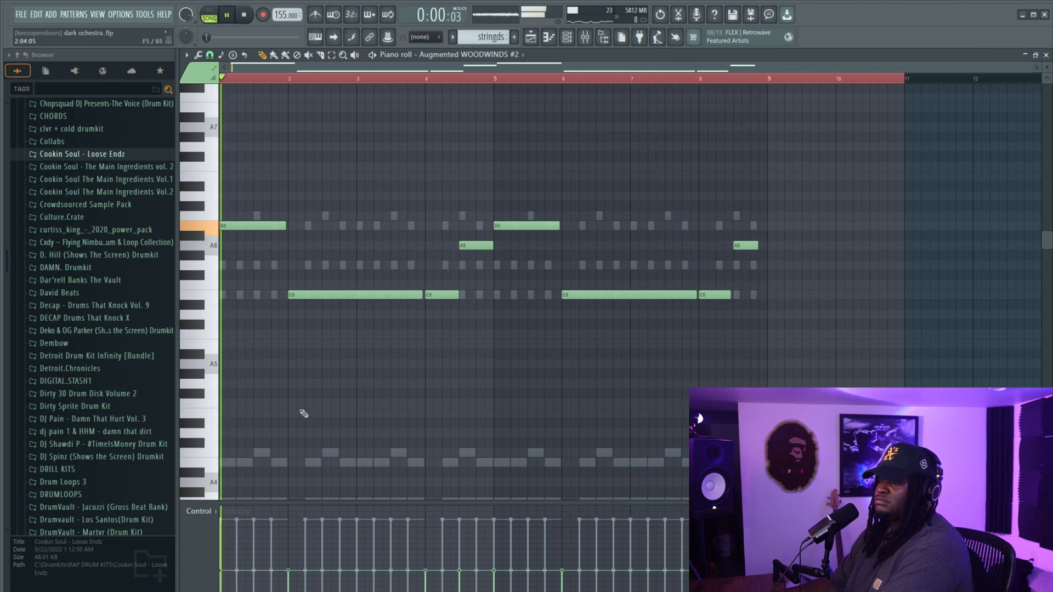
key(space)
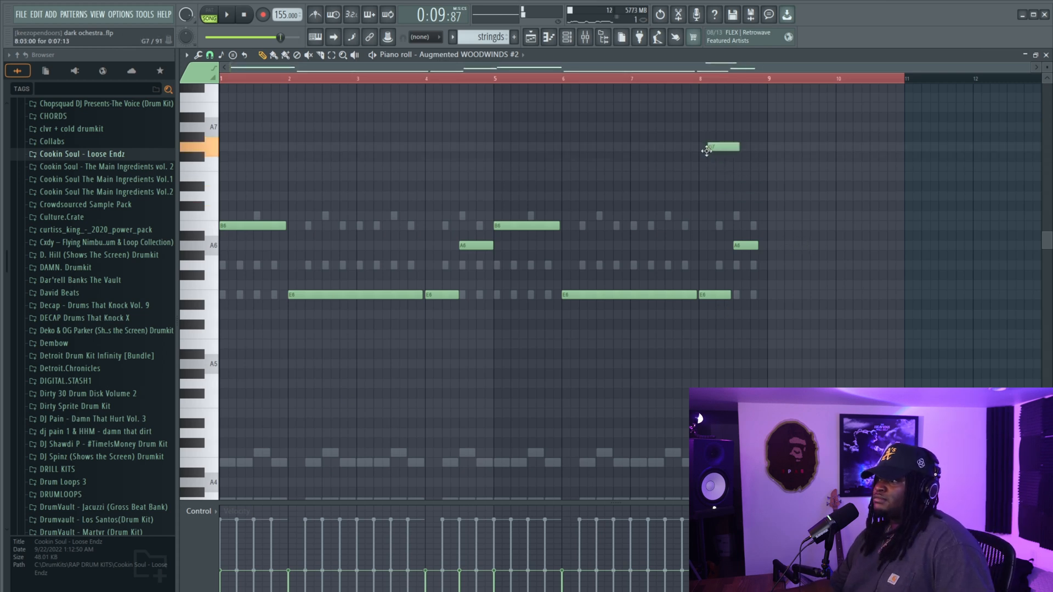
Split the stringds pattern by channel and place the Omnisphere, CUBE, STRINGS, WOODWINDS and WOODWINDS #2 patterns on playlist tracks 1 to 5
click(578, 40)
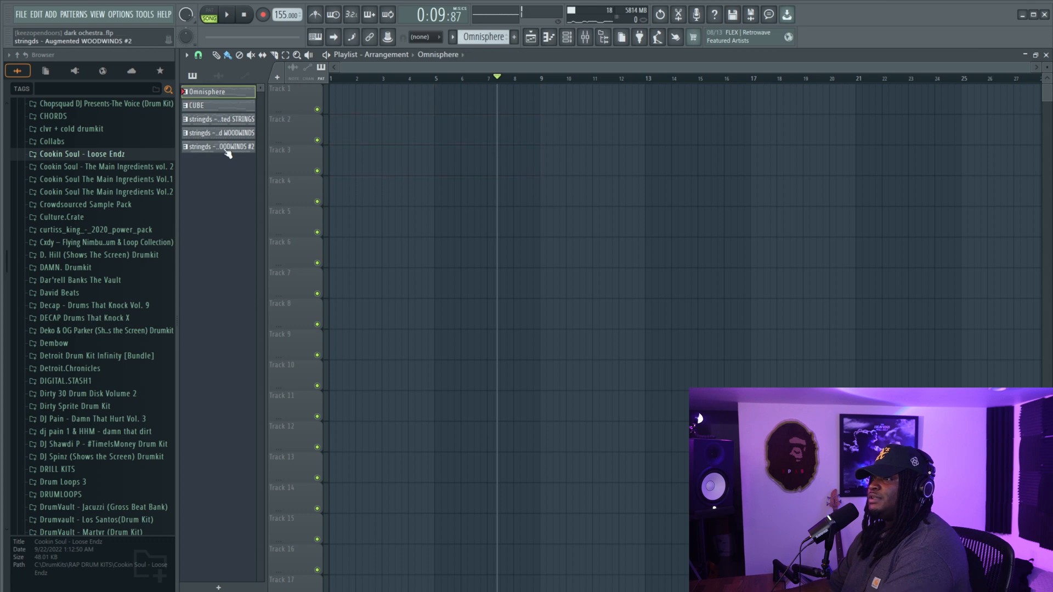
drag(344, 87, 343, 89)
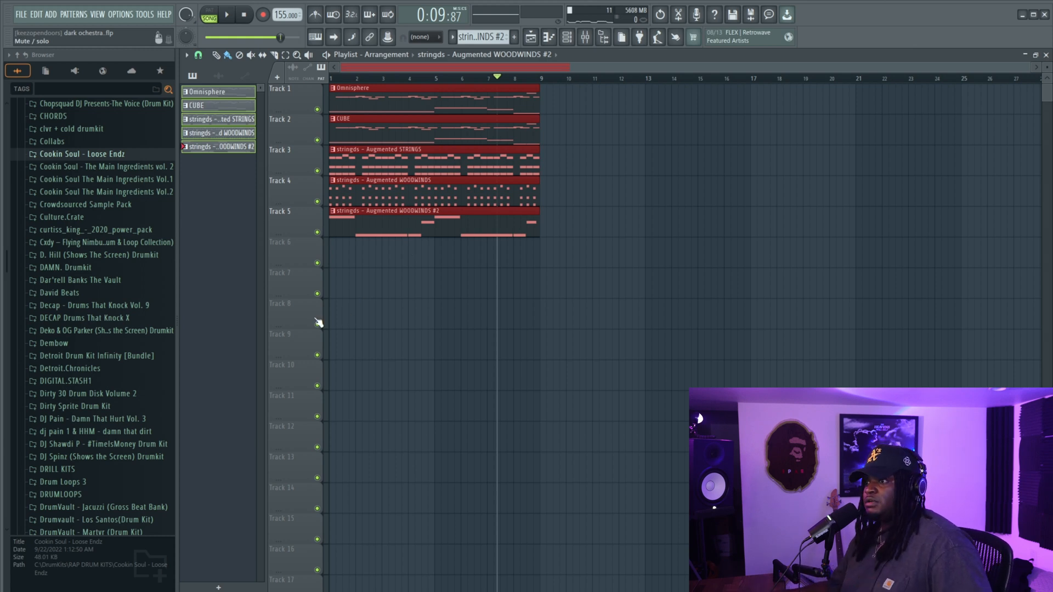
Open the Omnisphere pattern in the piano roll and play it by itself
double_click(355, 103)
scroll(361, 299, down, 8)
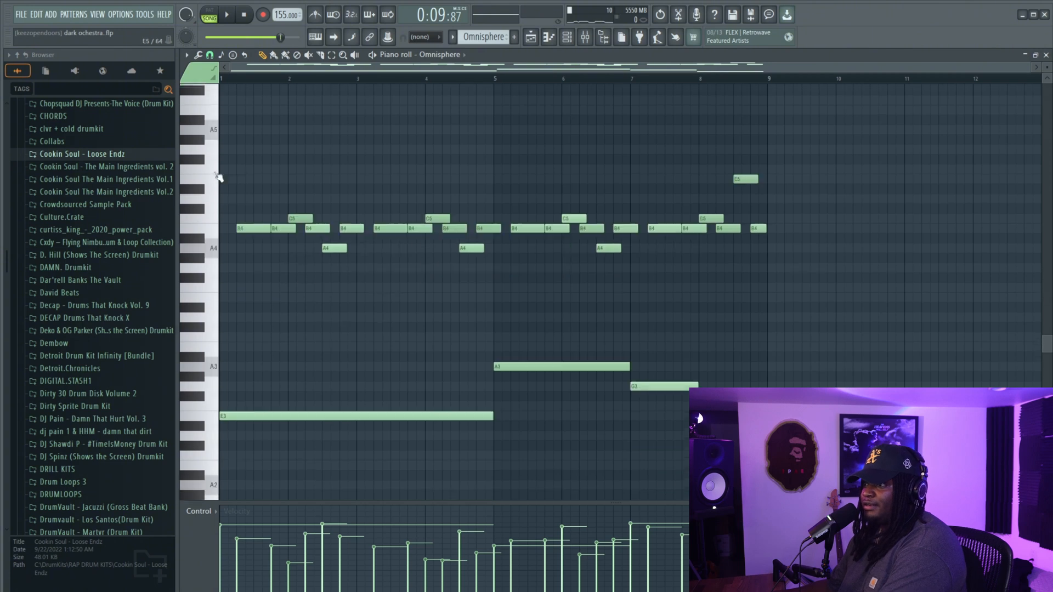
key(space)
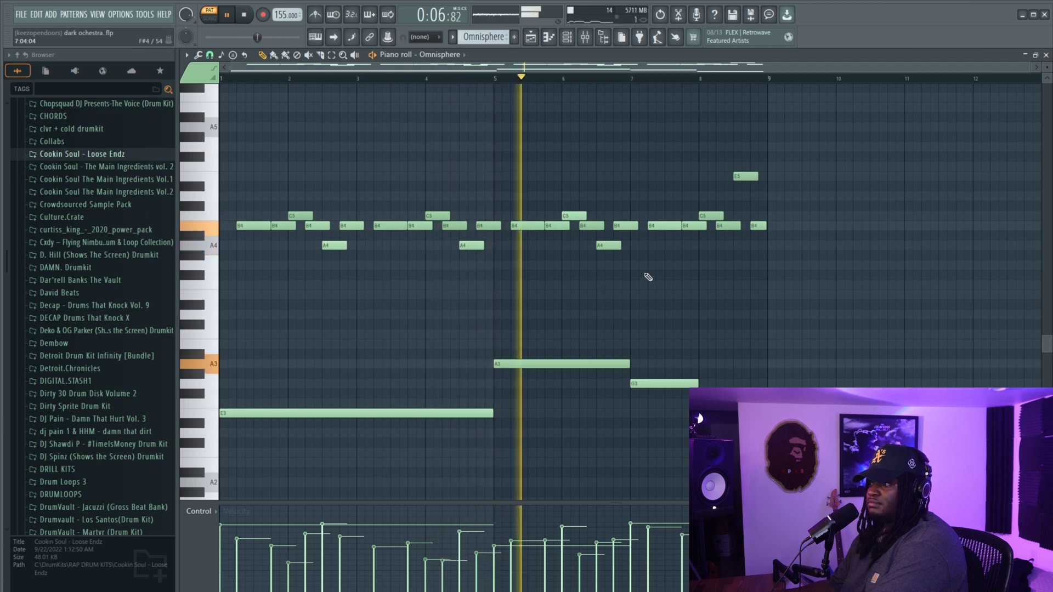
key(space)
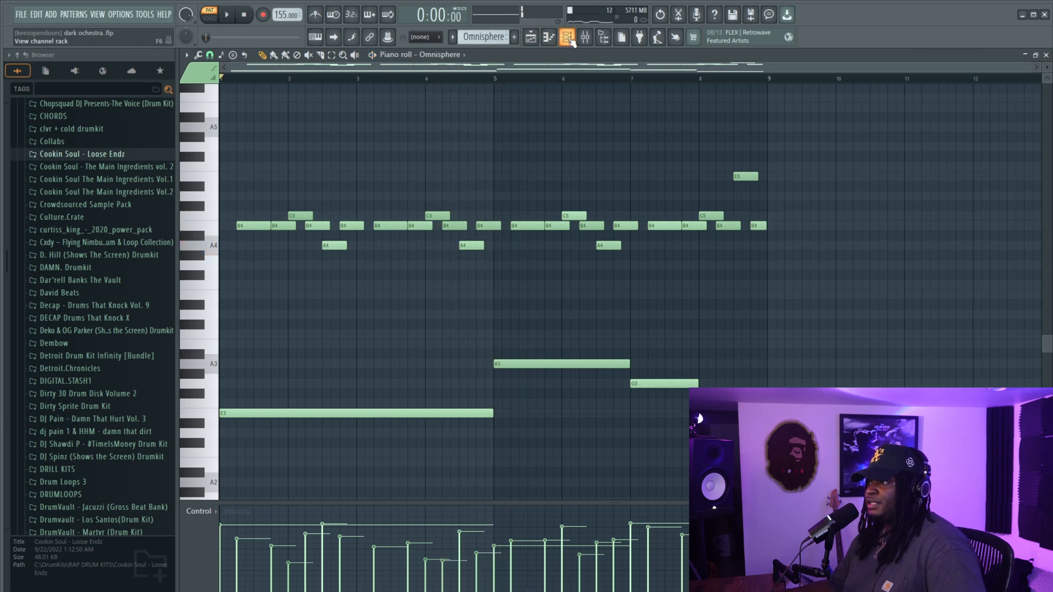
Solo the CUBE track in the playlist and play it in song mode
click(530, 37)
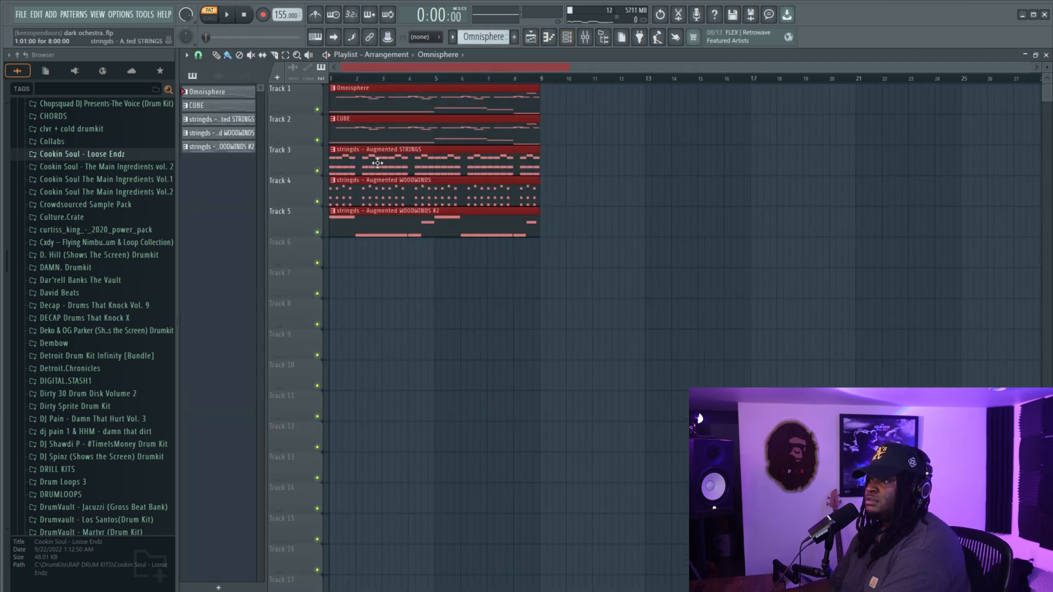
right_click(317, 140)
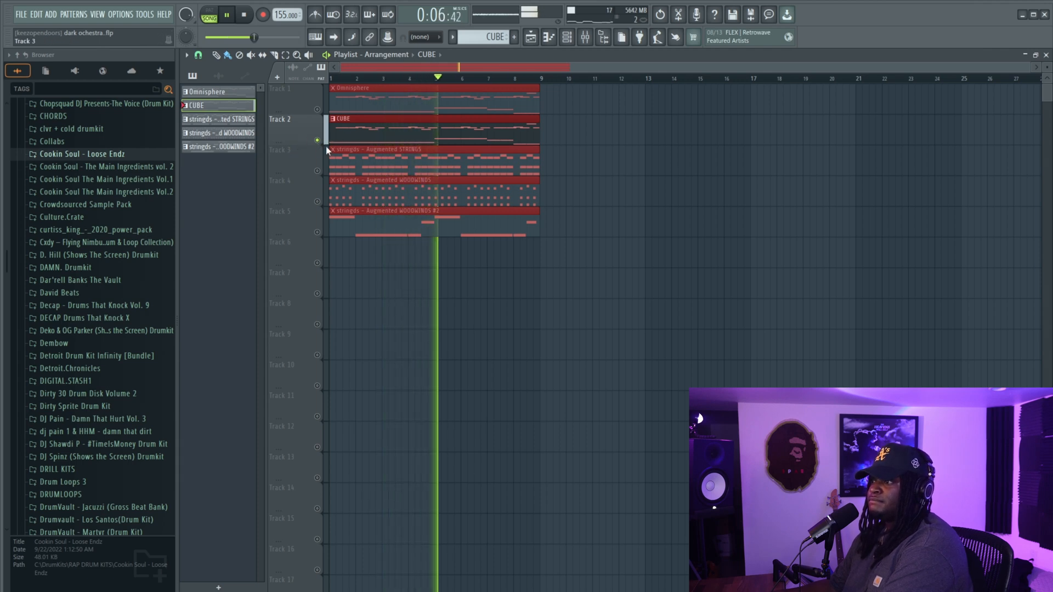
Stop the song playback and enable the Augmented STRINGS track alongside CUBE in the playlist
key(space)
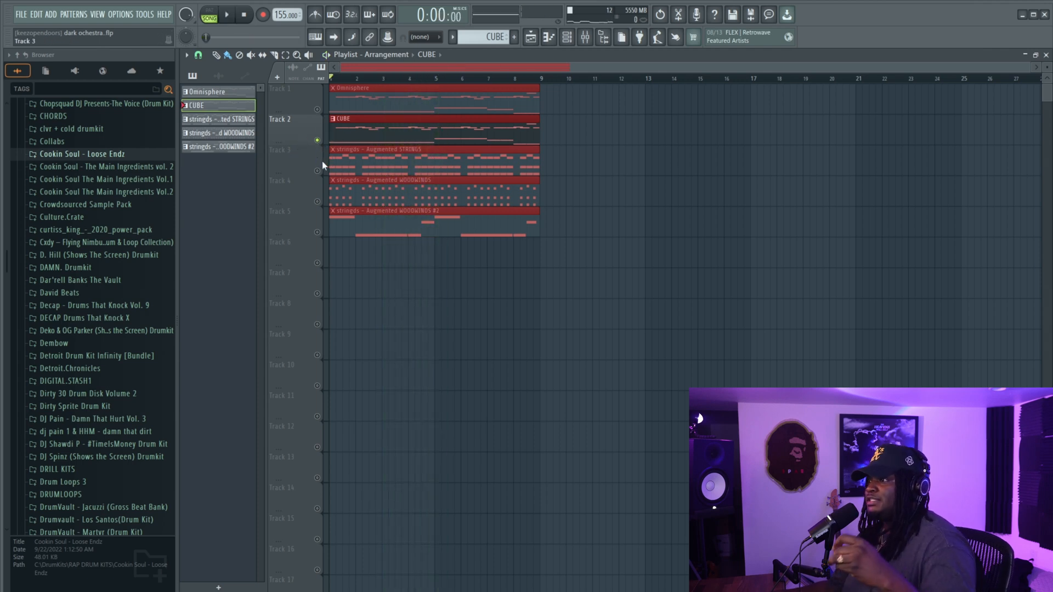
click(317, 171)
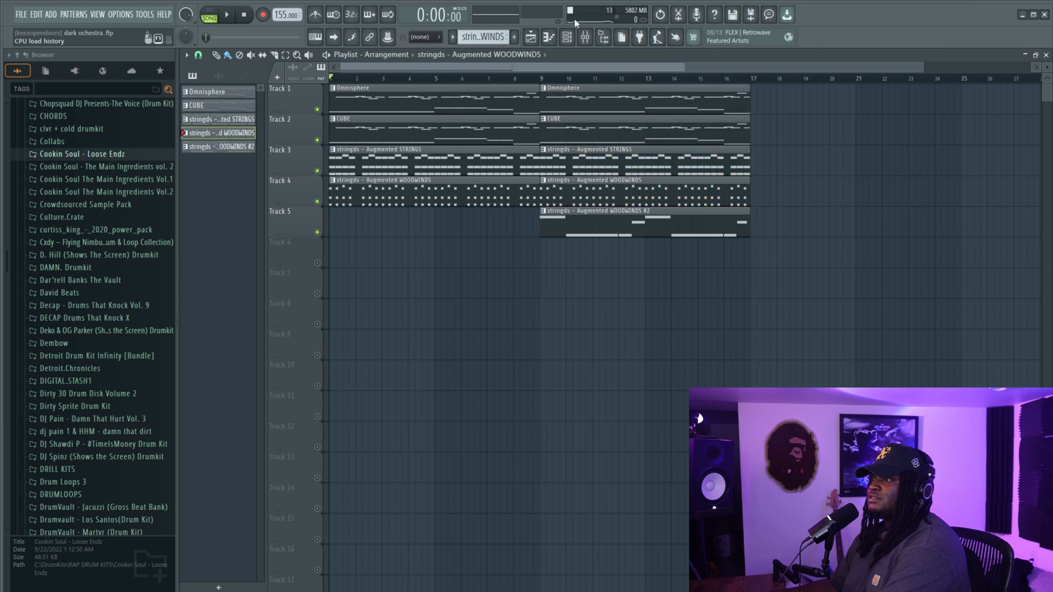
Add the Augmented BRASS instrument as a new channel in the Channel rack
click(566, 36)
right_click(353, 214)
mouse_move(438, 331)
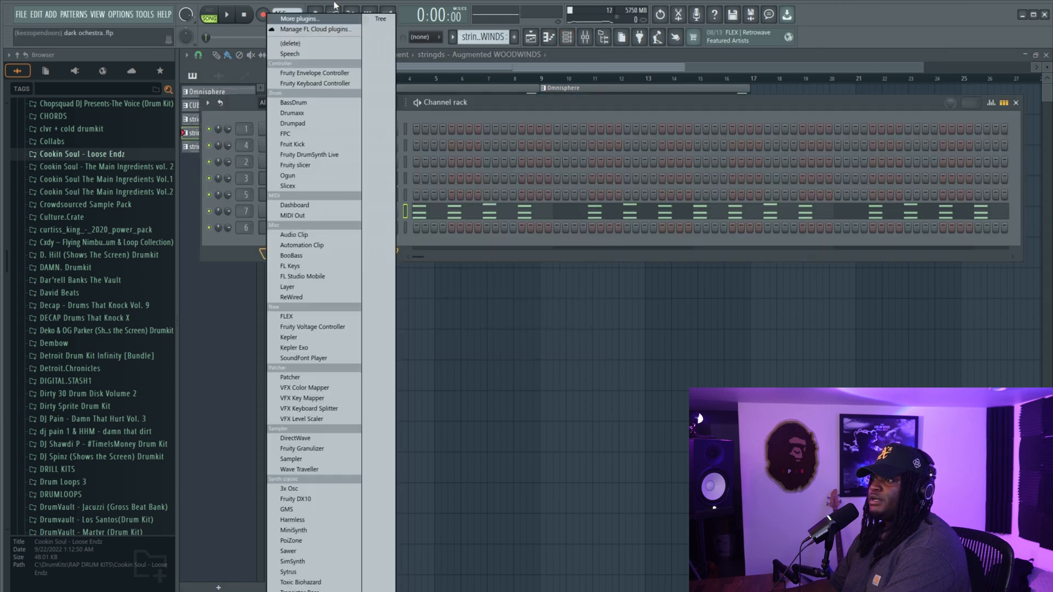
click(314, 19)
double_click(435, 39)
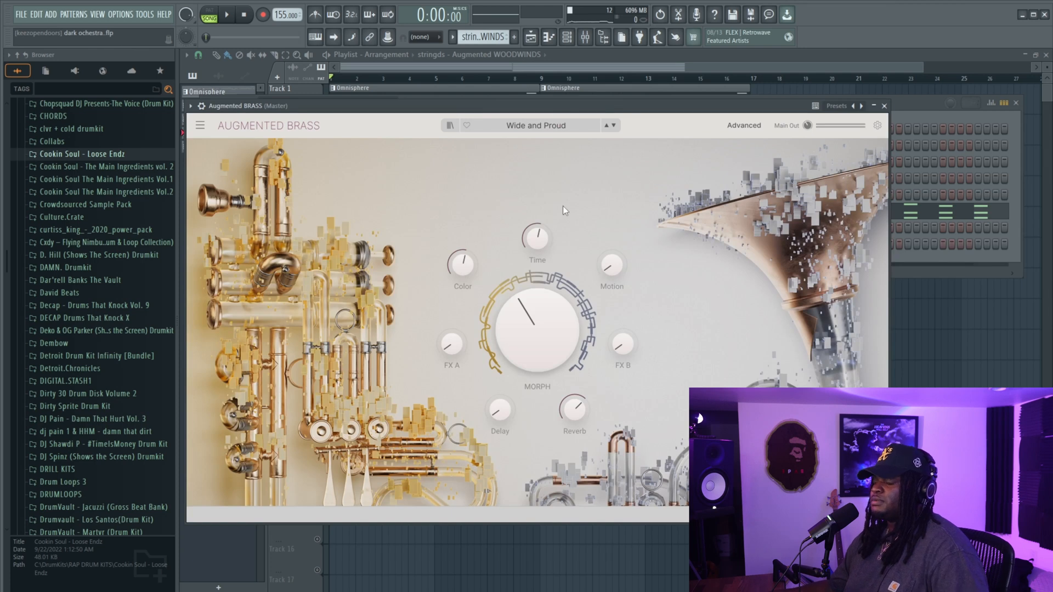
Place two brass pattern clips on playlist track 6 over bars 1 to 16, enable all tracks, and play the arrangement
drag(348, 306, 348, 247)
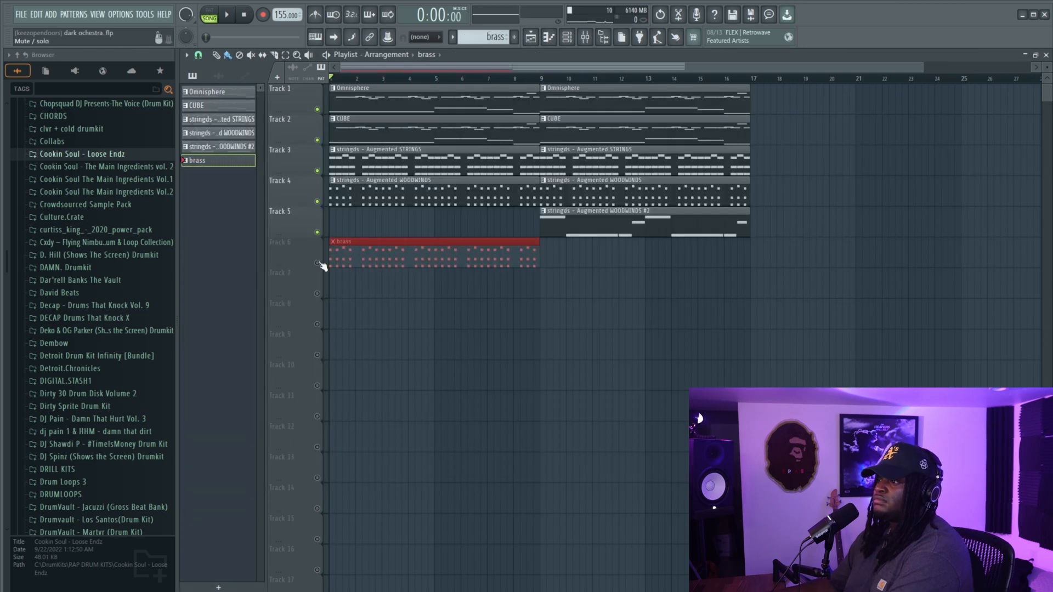
right_click(317, 263)
right_click(317, 263)
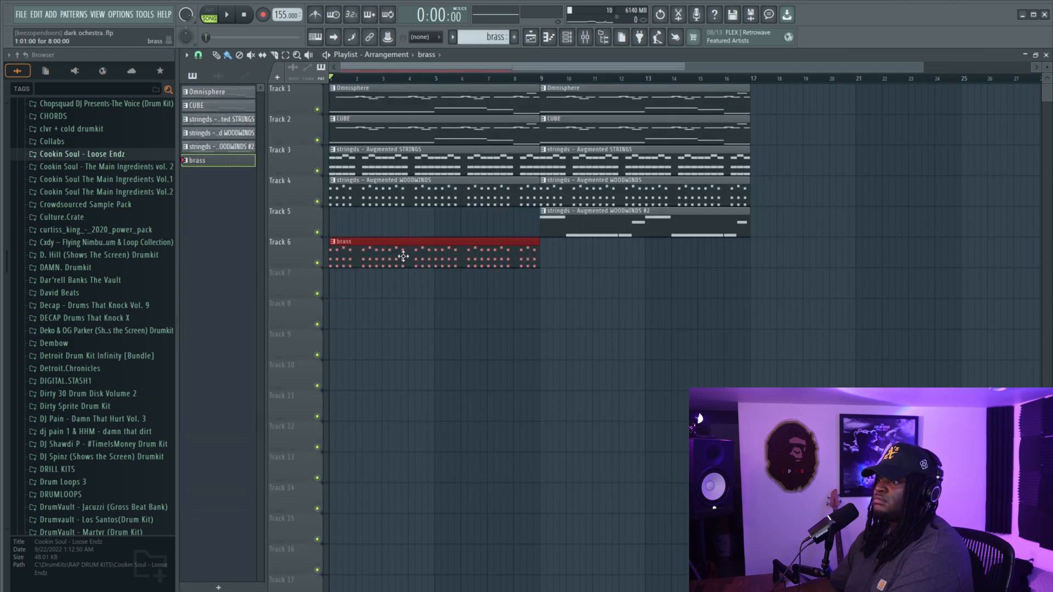
key(space)
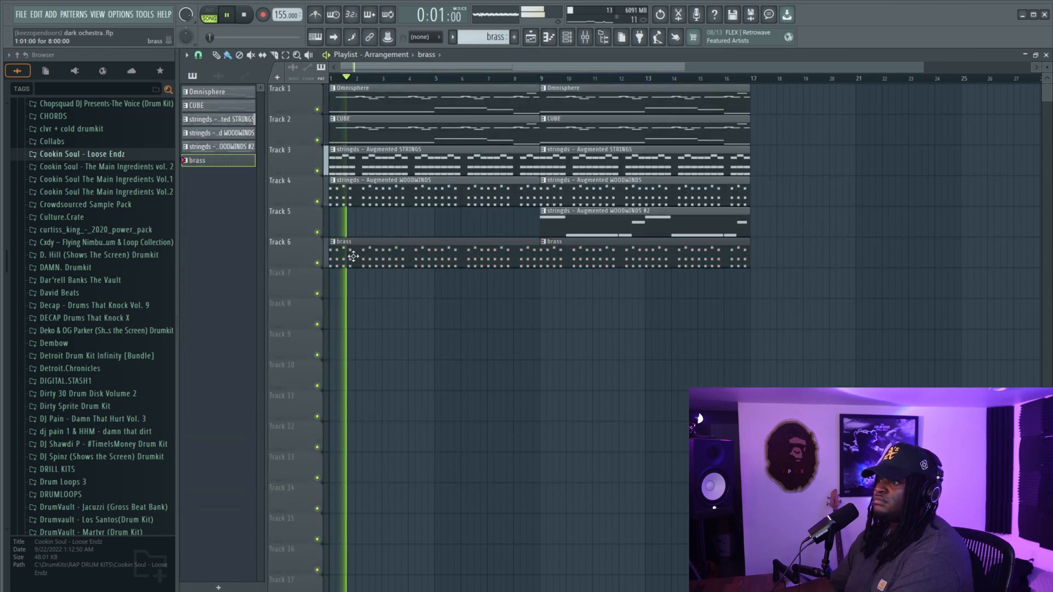
Open the brass pattern in the piano roll, select all its notes, and undo the last two edits
double_click(337, 255)
key(ctrl+a)
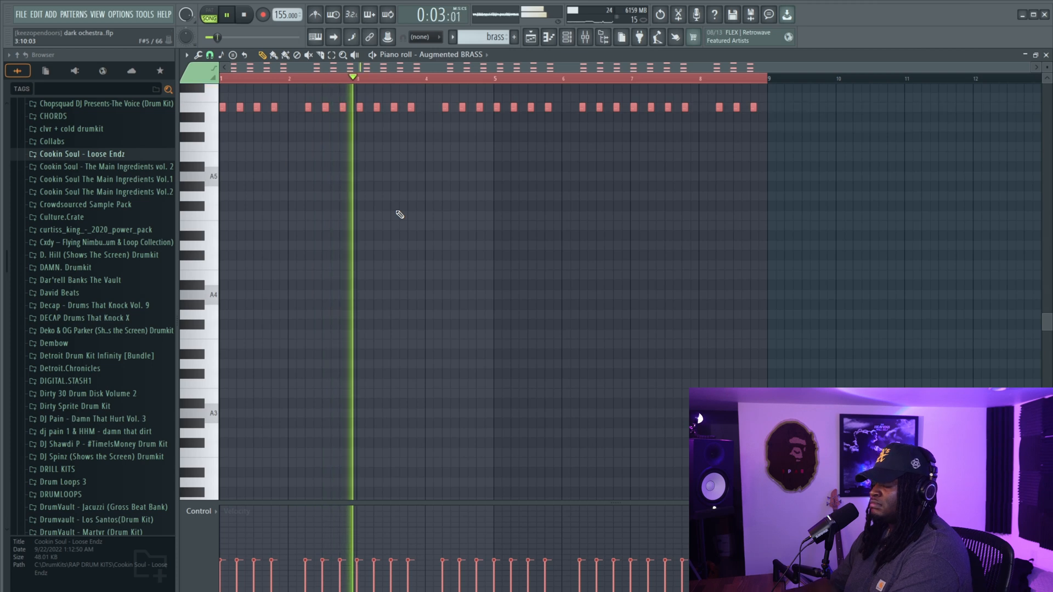
key(ctrl+z)
key(ctrl+z)
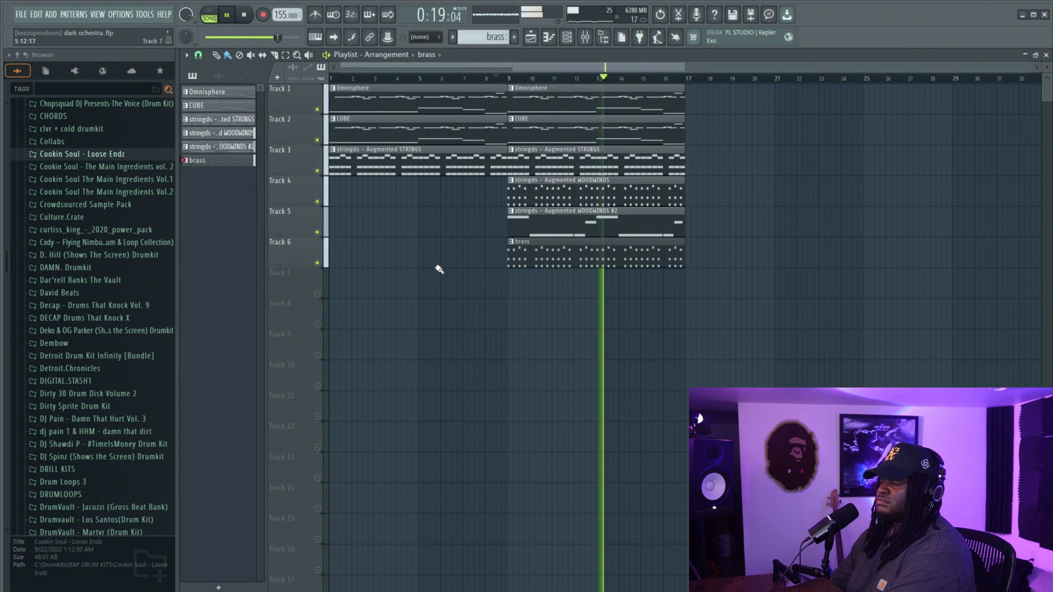
Stop playback and duplicate the whole 16-bar playlist arrangement so the copy starts at bar 17
key(space)
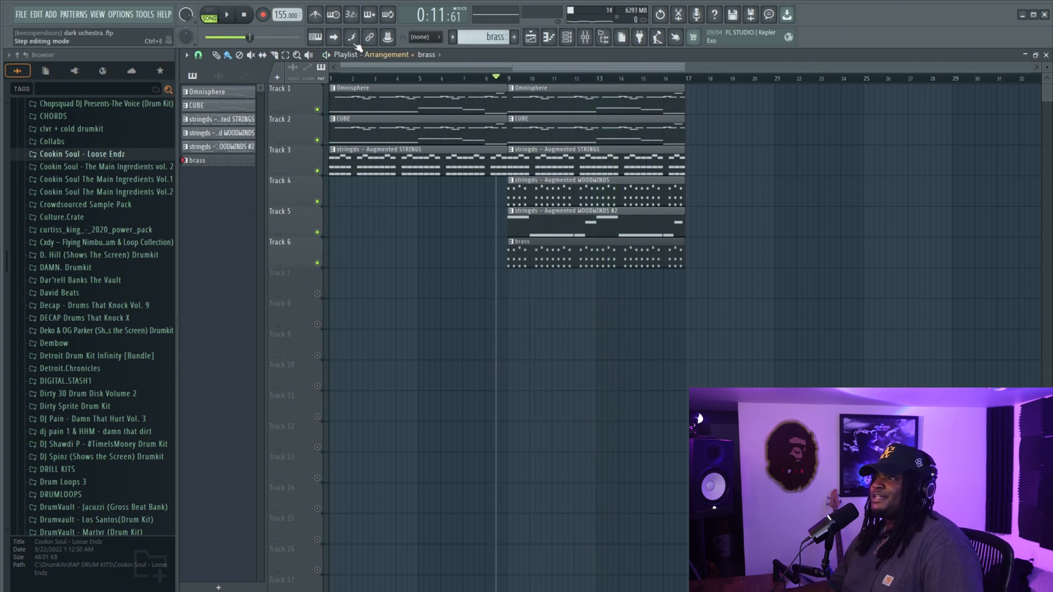
key(ctrl+a)
key(ctrl+b)
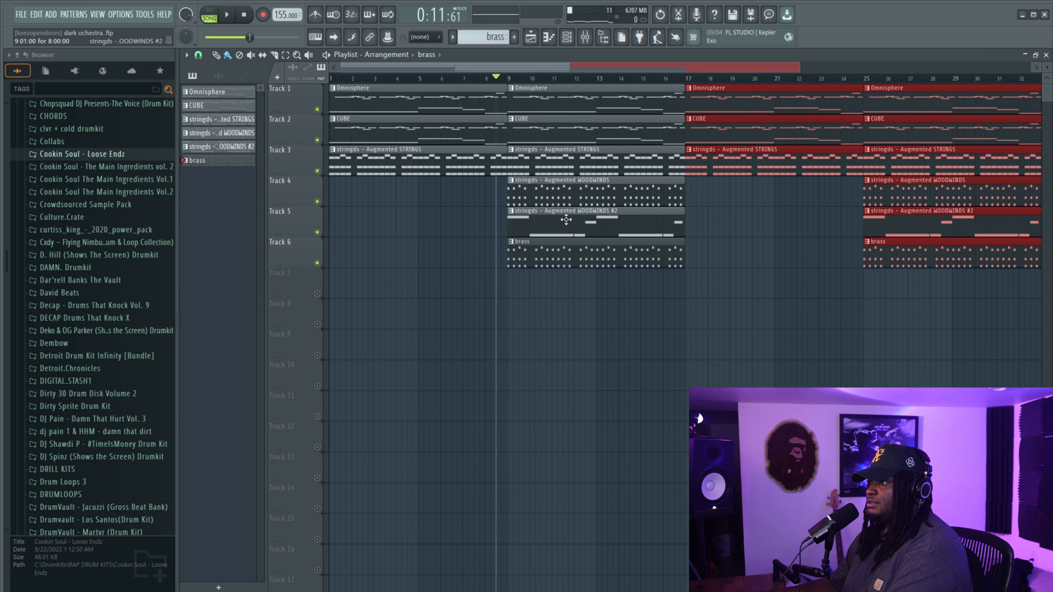
scroll(551, 313, down, 2)
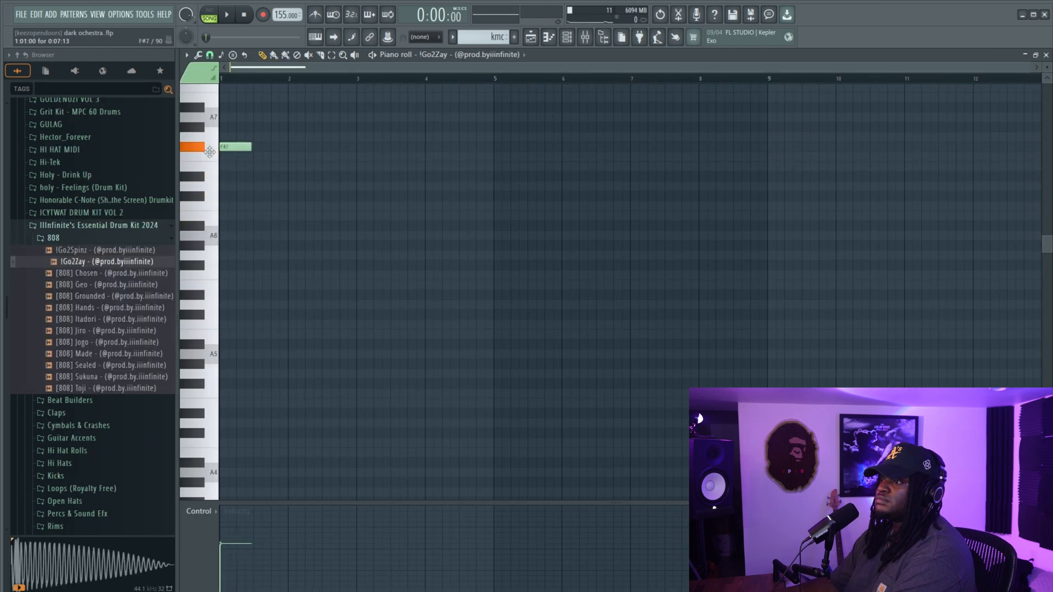
Place three E7 notes for the !Go2Zay 808 in bar 1, and a longer E7 plus short rolled E7 notes in bar 4
key(space)
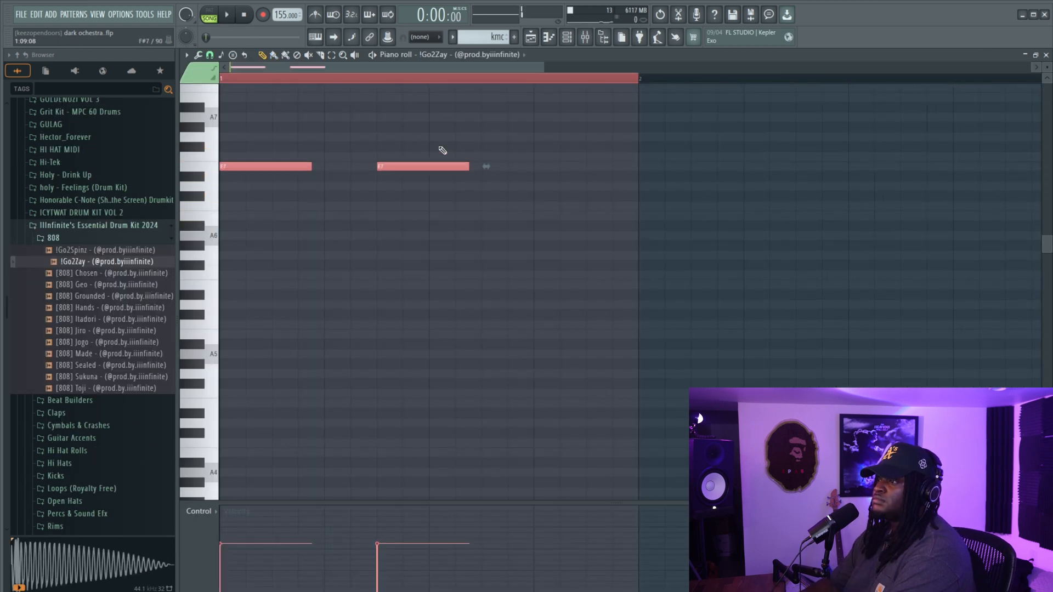
click(545, 166)
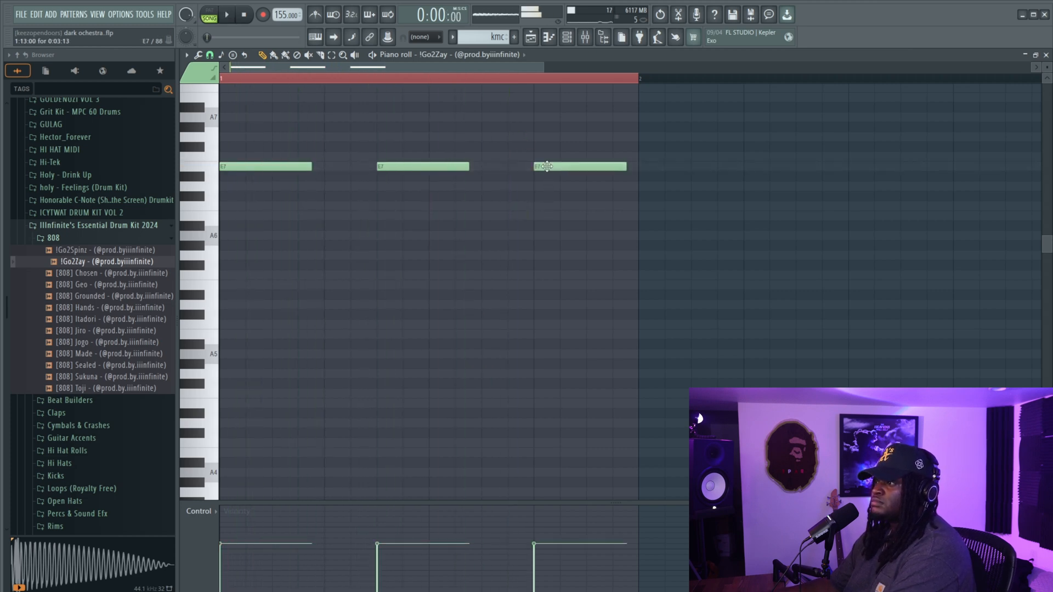
scroll(632, 204, down, 4)
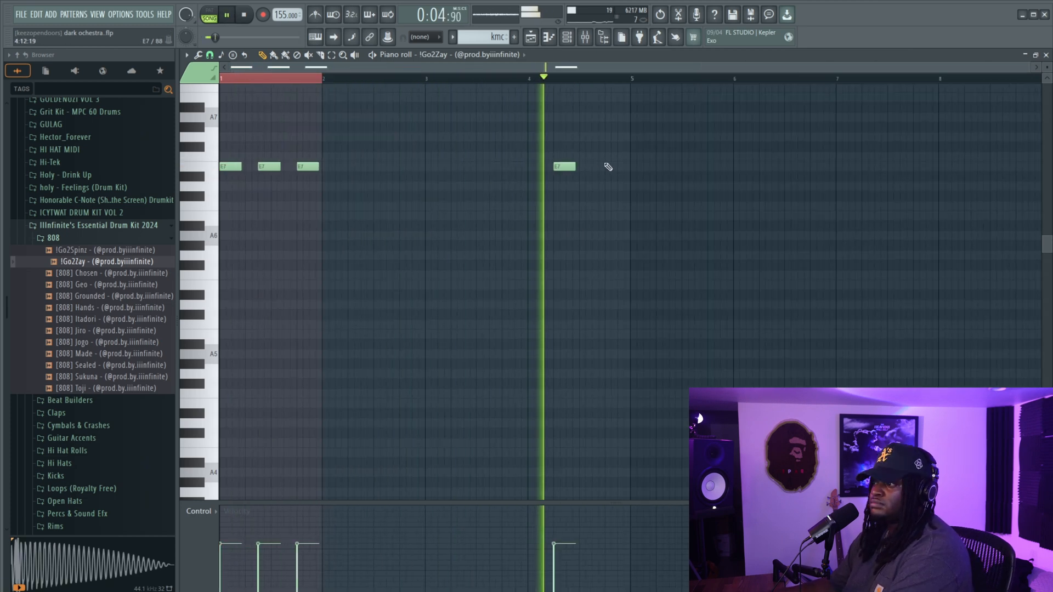
key(space)
scroll(588, 166, up, 4)
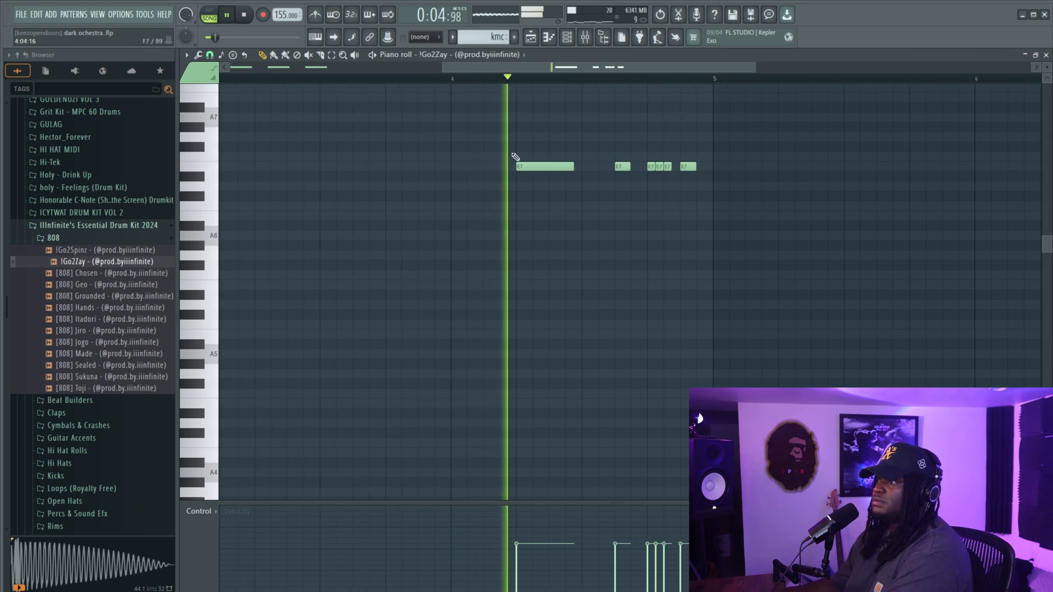
scroll(614, 211, down, 3)
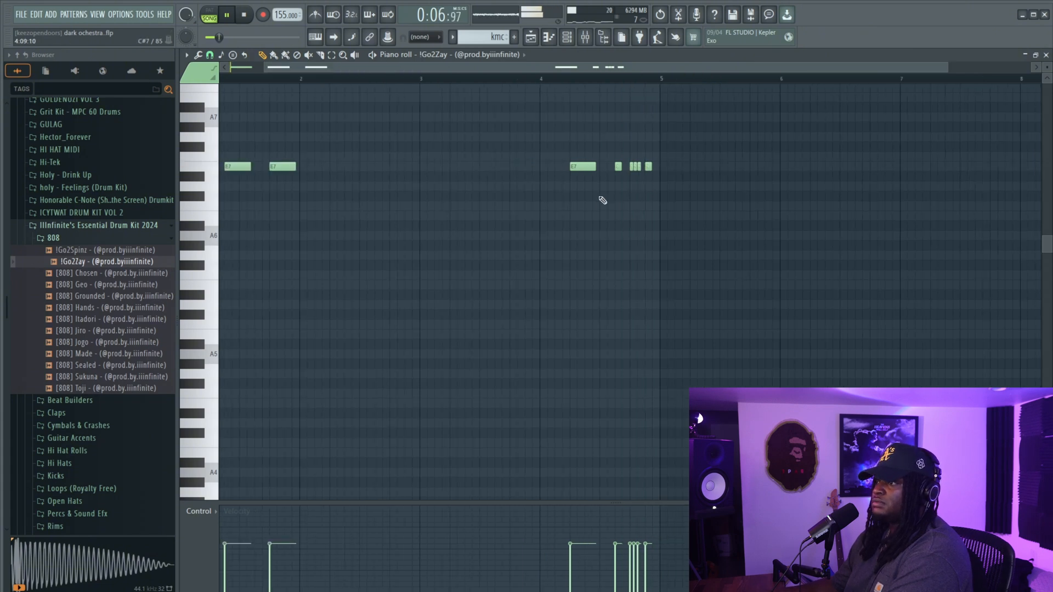
Duplicate the four-bar 808 pattern into bars 5 to 8 and lower all notes two octaves to E5
key(ctrl+b)
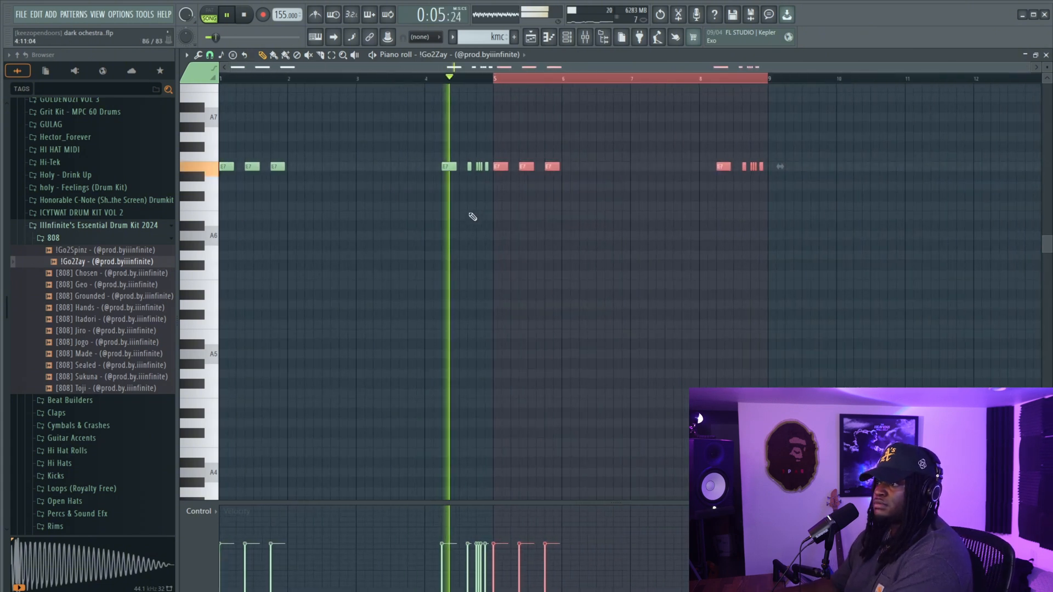
scroll(513, 208, up, 2)
key(space)
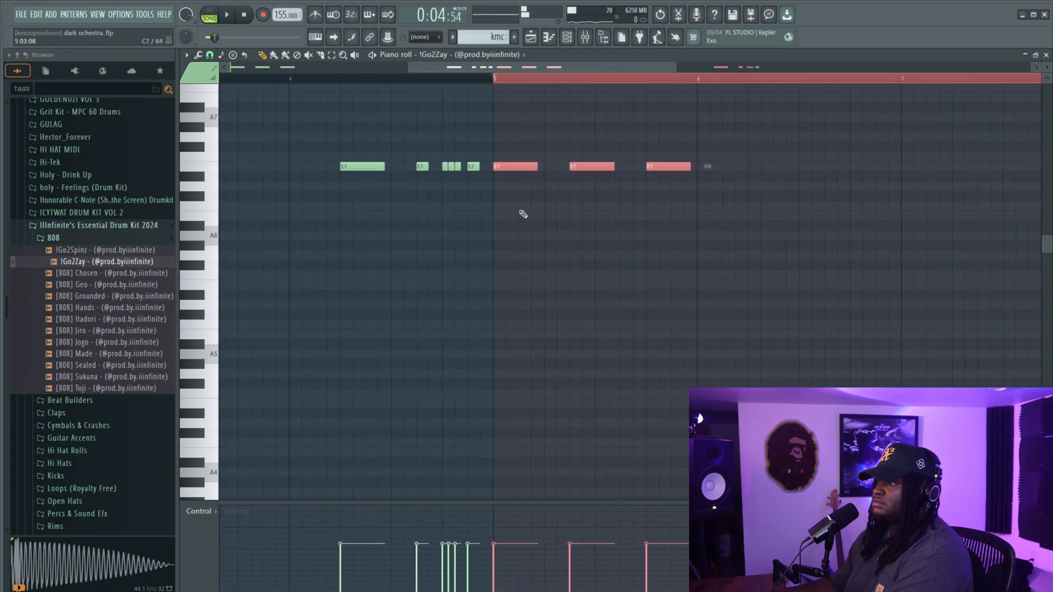
scroll(499, 226, down, 2)
key(ctrl+a)
key(ctrl+Down)
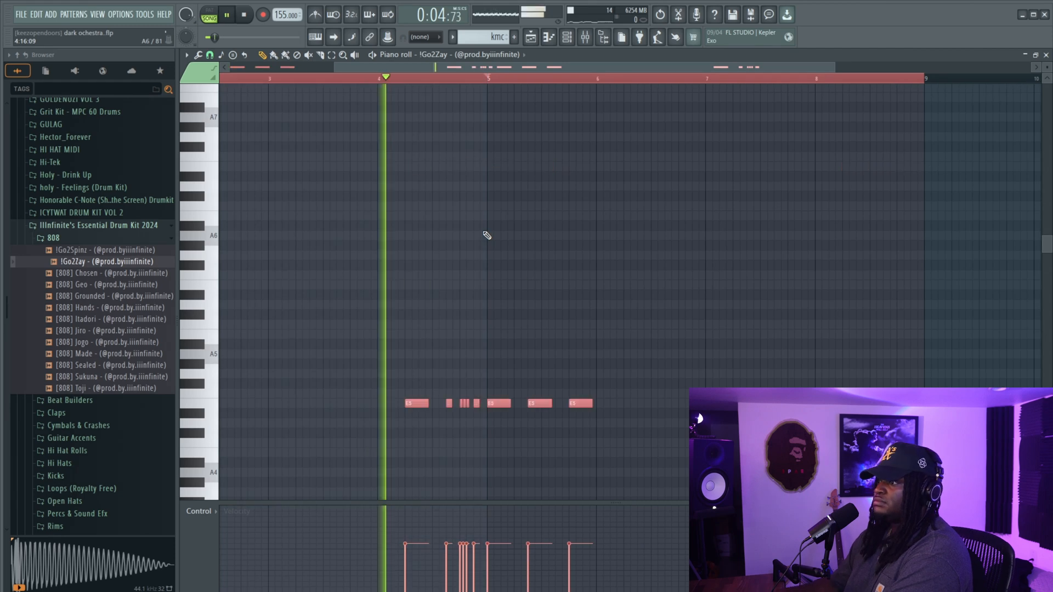
Raise the three 808 notes in bar 5 to A5 and listen to the change from bar 4
scroll(461, 258, down, 2)
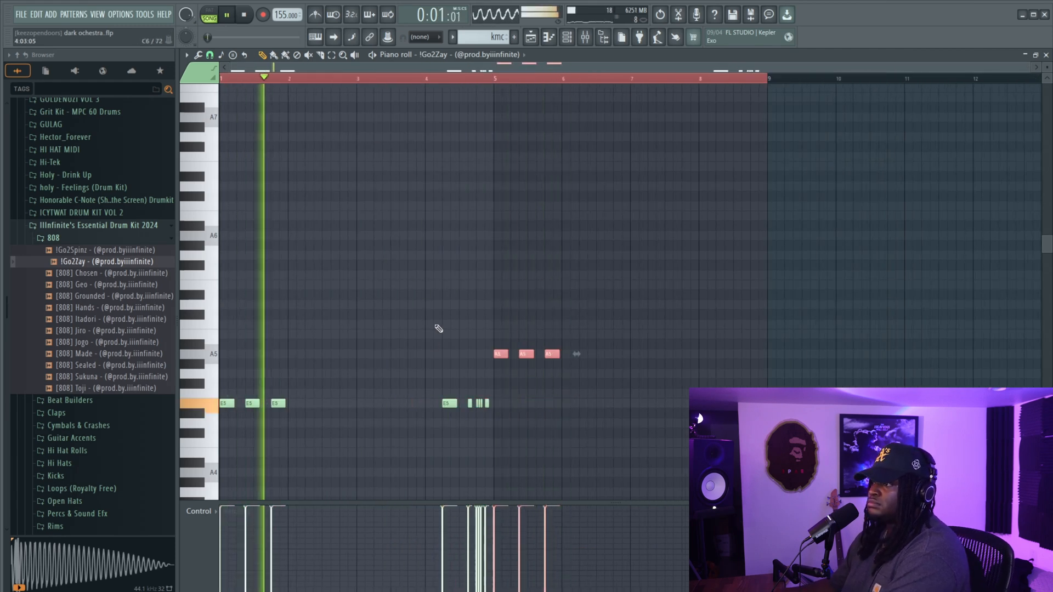
click(465, 79)
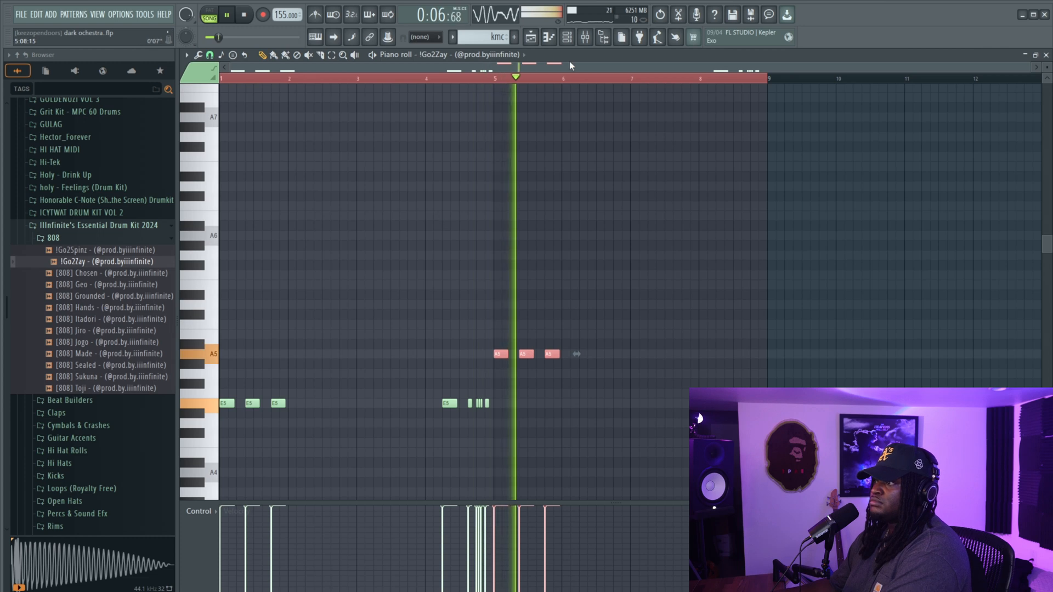
key(space)
Set the !Go2Zay 808 channel to cut itself
key(F6)
right_click(362, 259)
click(479, 342)
key(space)
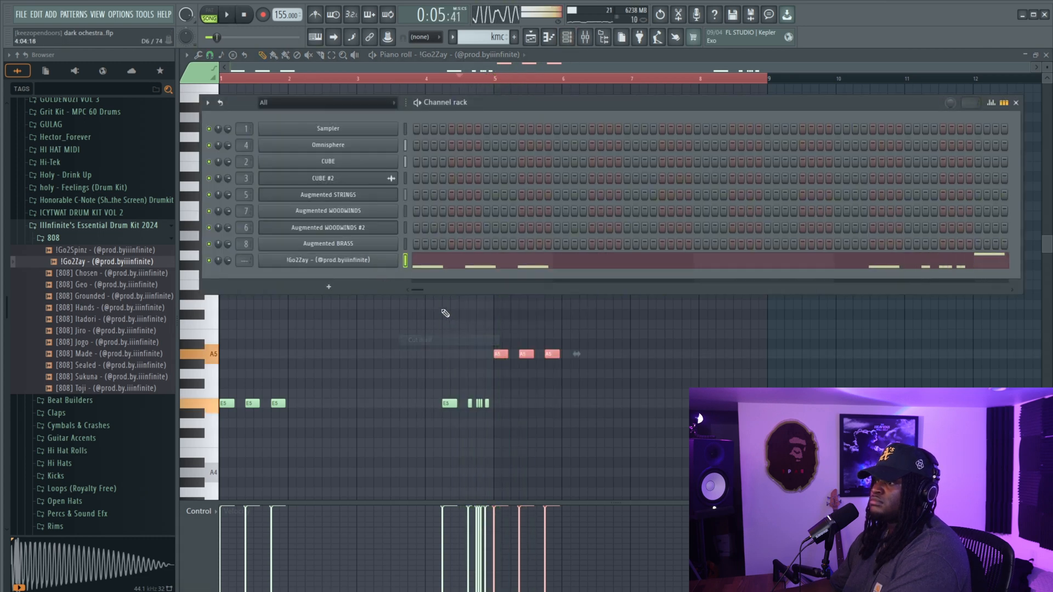
key(space)
Add two G5 notes to the 808 line in bar 7, the first at 7:05, and play them back
ctrl+click(620, 366)
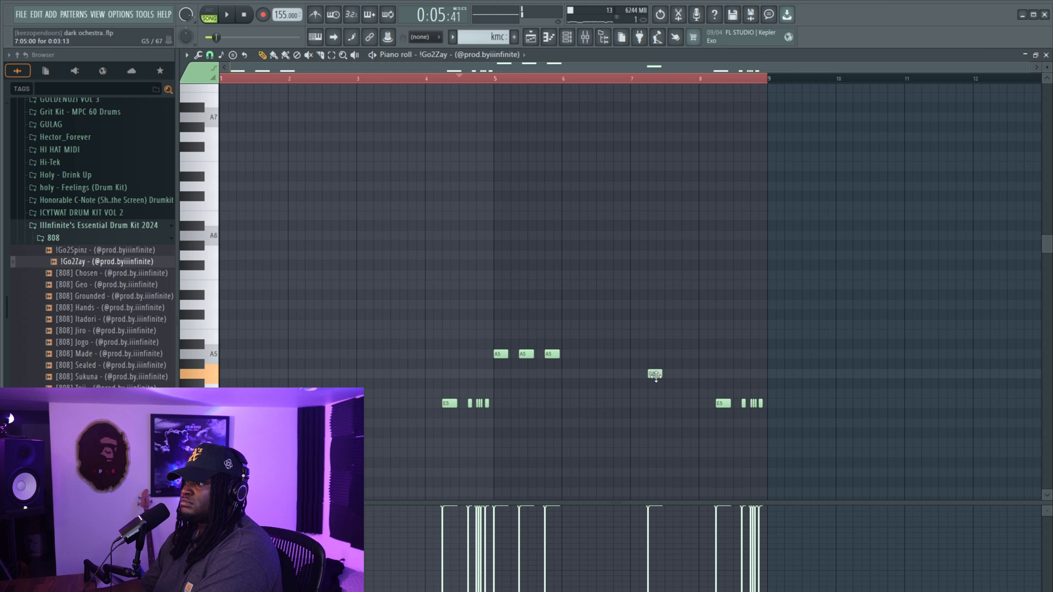
key(space)
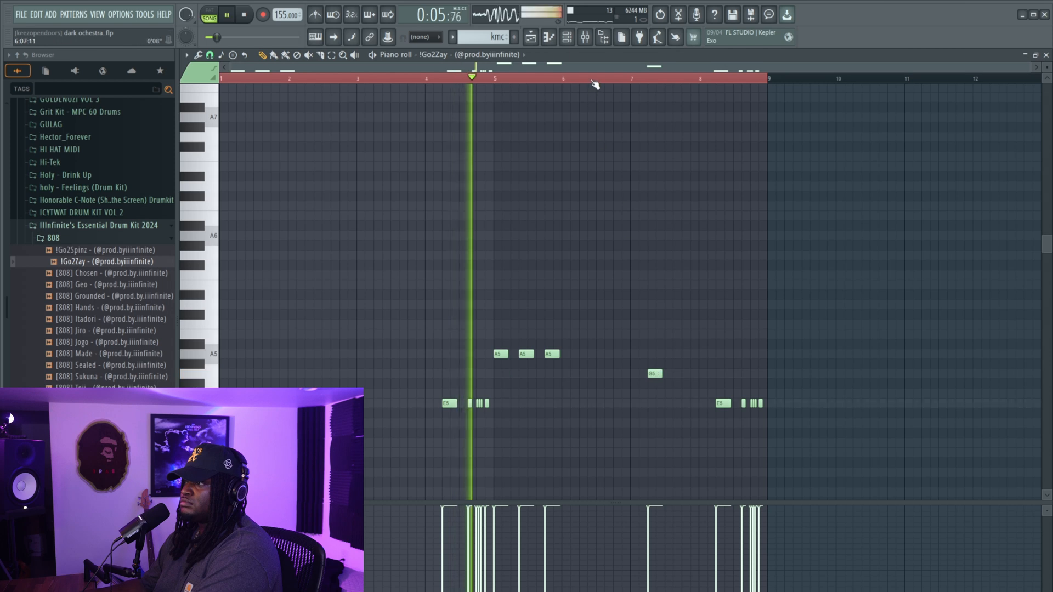
key(space)
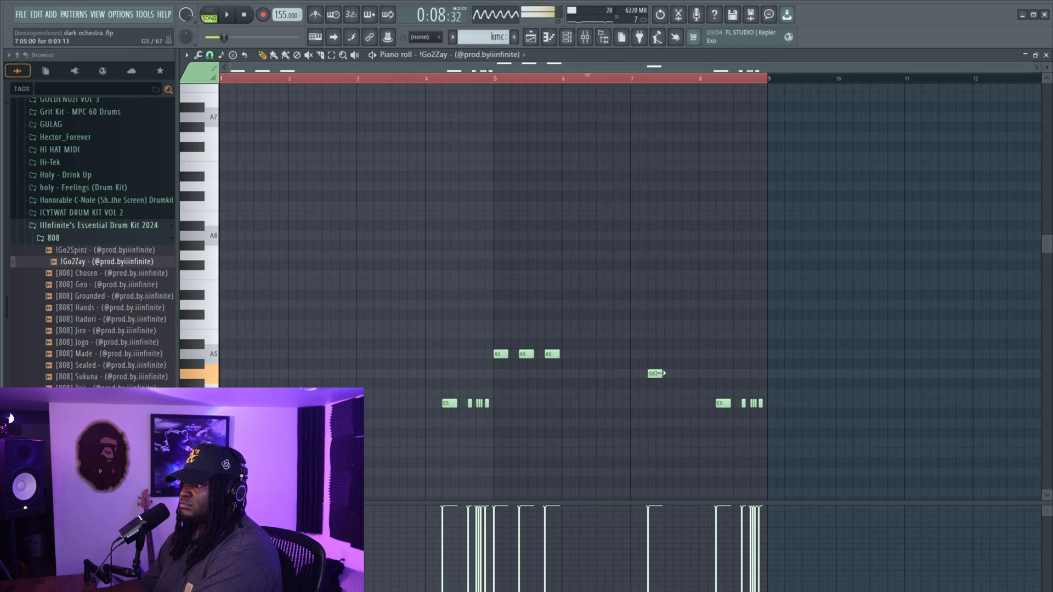
click(680, 375)
key(space)
Replace the 808's E5 notes in bar 8 with a long C#5 and a short C#5 at 8:11
scroll(700, 406, up, 3)
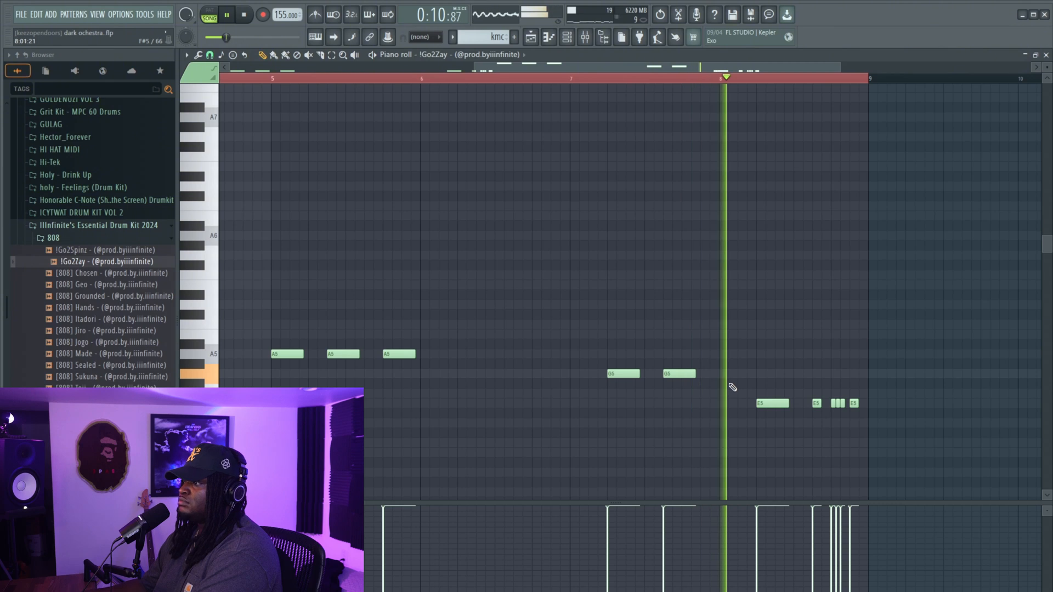
key(space)
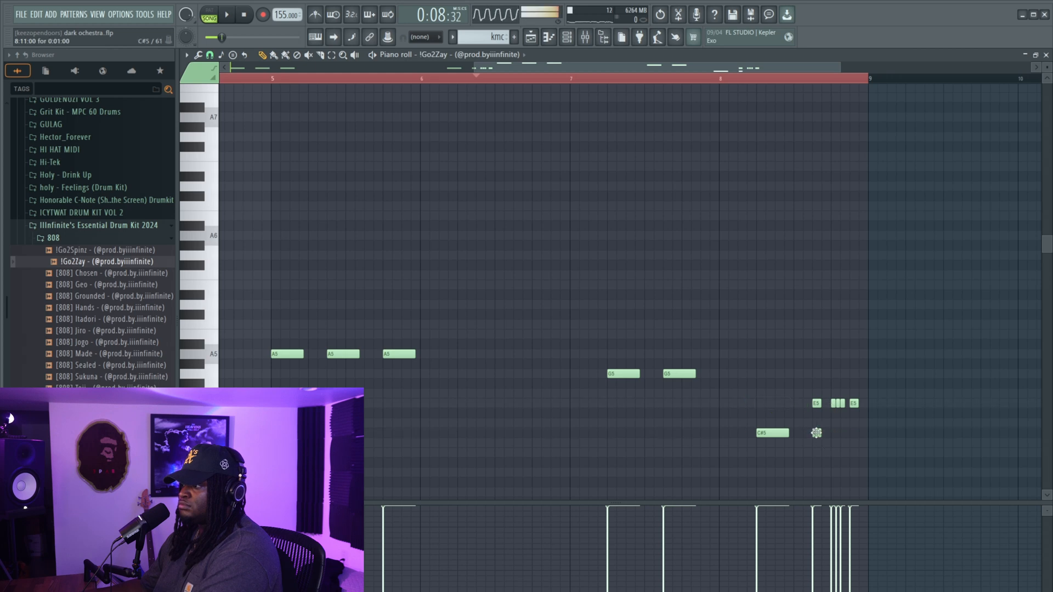
right_click(833, 404)
key(space)
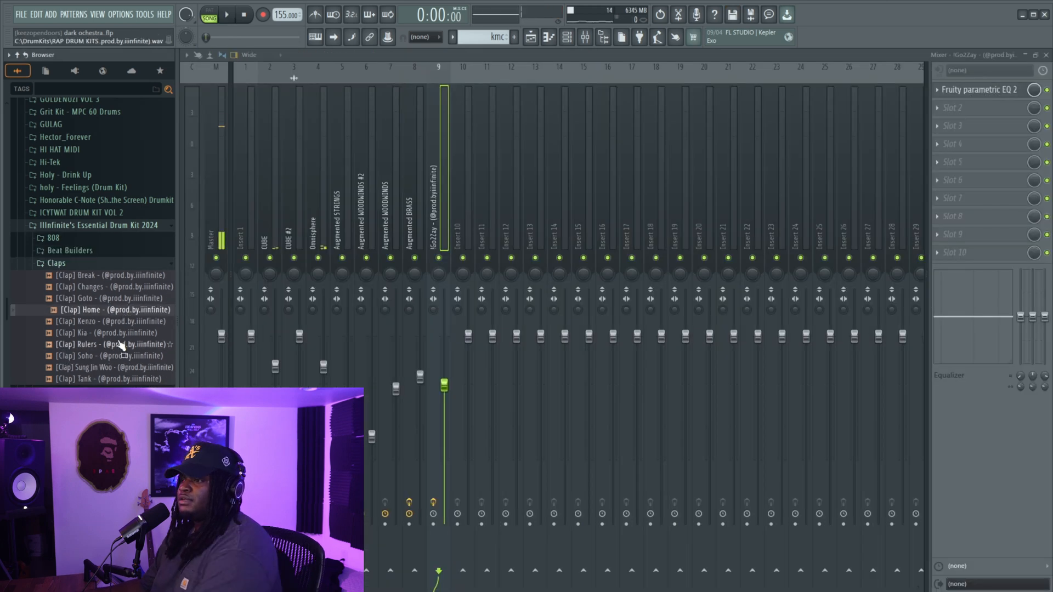
Add the [Clap] Home sample as a channel and place its C5 clap notes, including a softer one at 4:07
drag(590, 86, 389, 286)
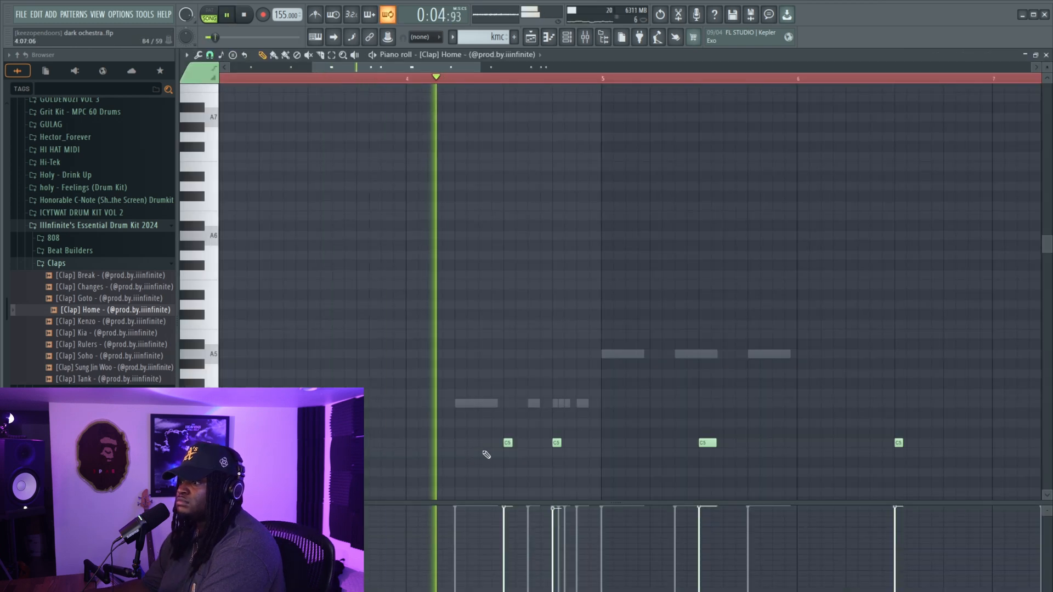
click(488, 443)
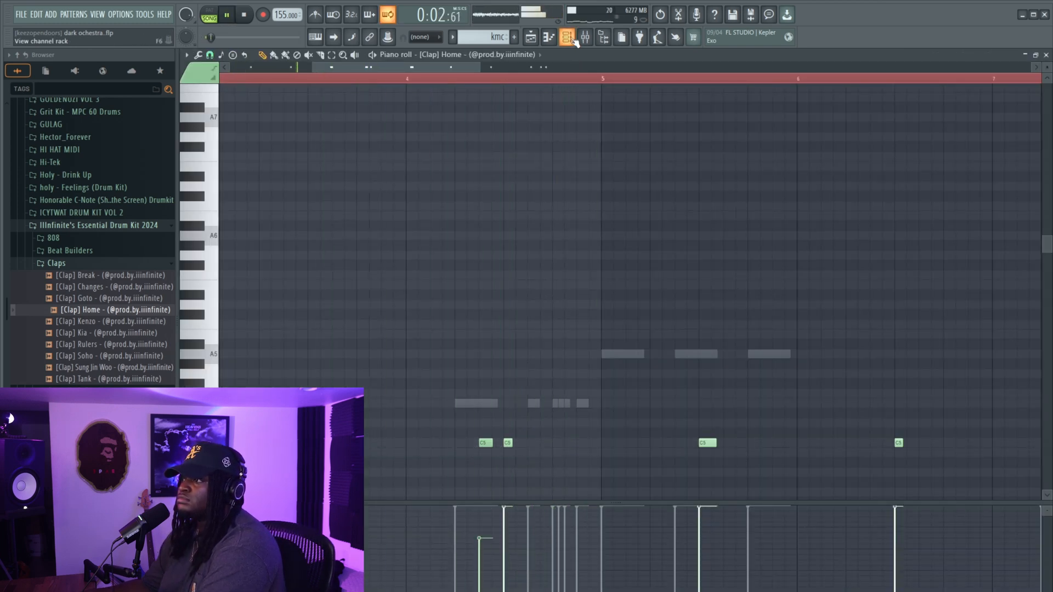
click(567, 37)
click(329, 277)
key(Escape)
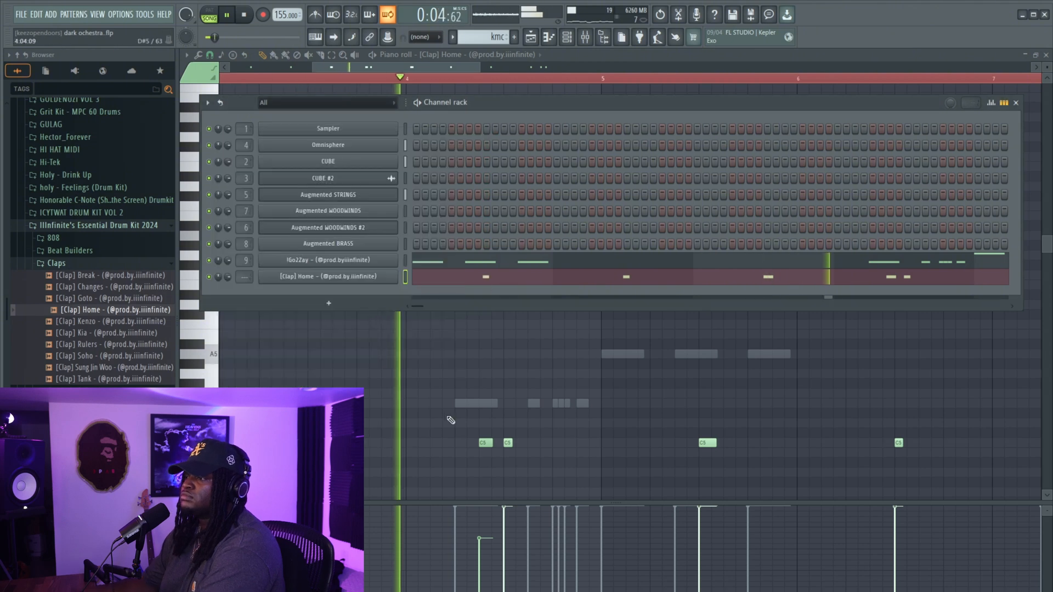
Select the [Clap] Home notes and lower them one semitone to B4
right_click(601, 439)
scroll(558, 437, down, 5)
ctrl+drag(504, 442, 476, 423)
click(448, 79)
ctrl+click(512, 254)
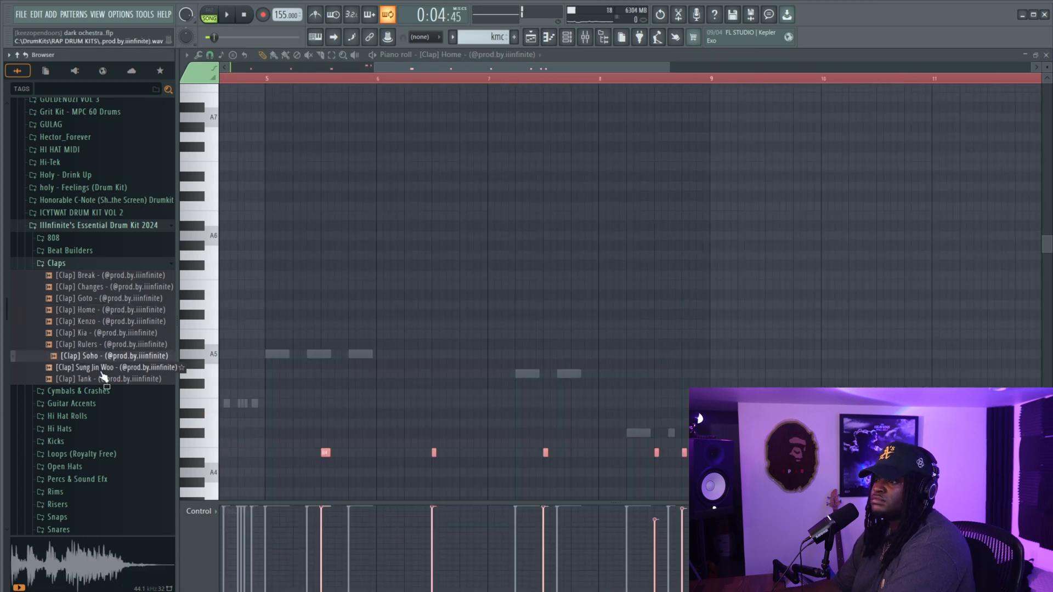
Audition the [Clap] Sung Jin Woo sample and bring the [Clap] Soho sample into the Channel rack
click(103, 370)
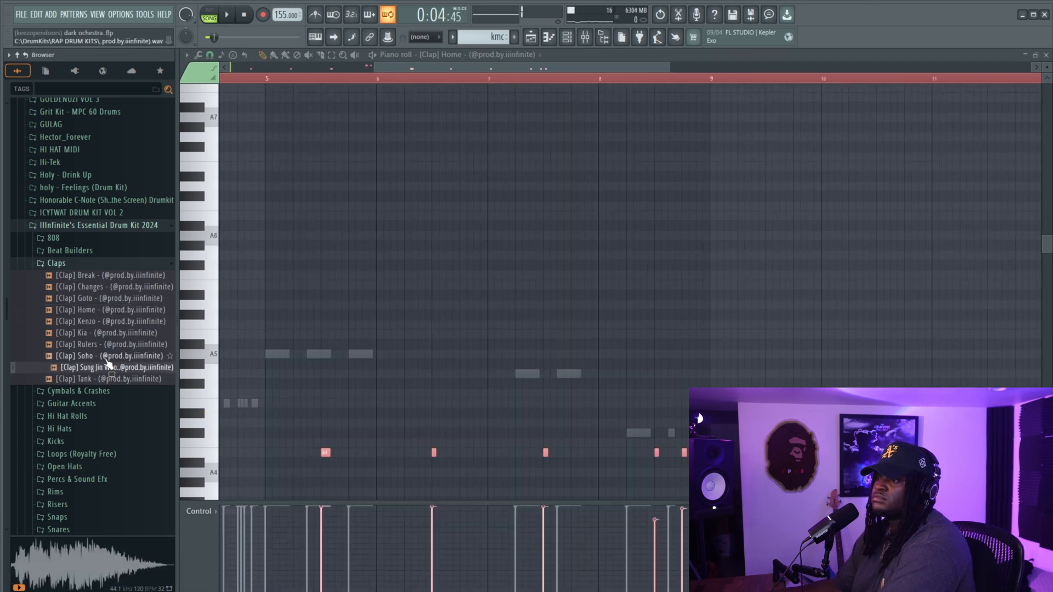
drag(104, 357, 416, 275)
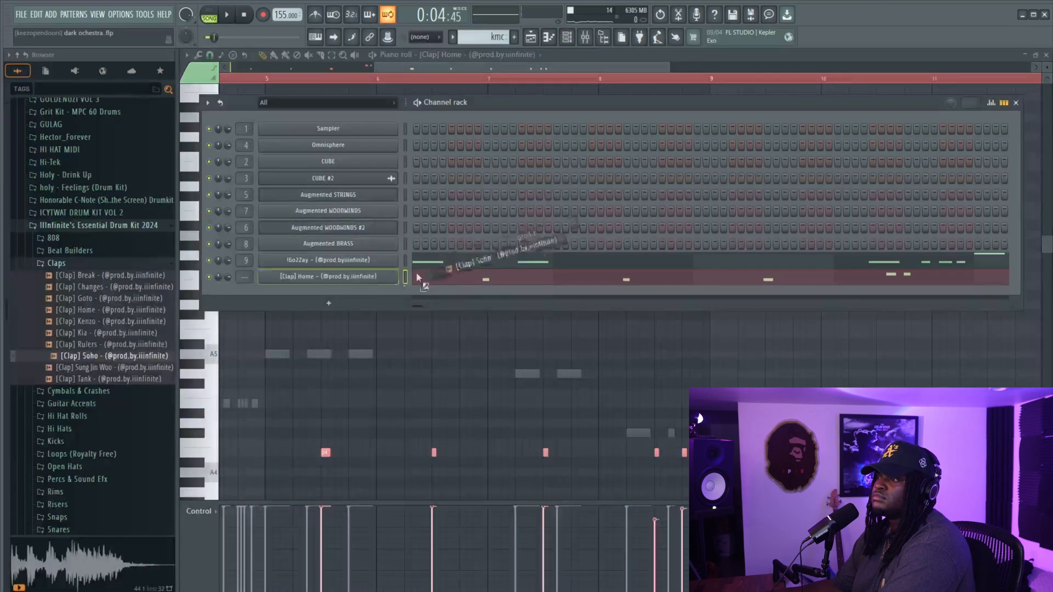
Add the [Clap] Soho sample as a channel and copy the [Clap] Home notes into it
drag(350, 287, 351, 288)
right_click(347, 276)
click(516, 286)
right_click(347, 292)
click(515, 313)
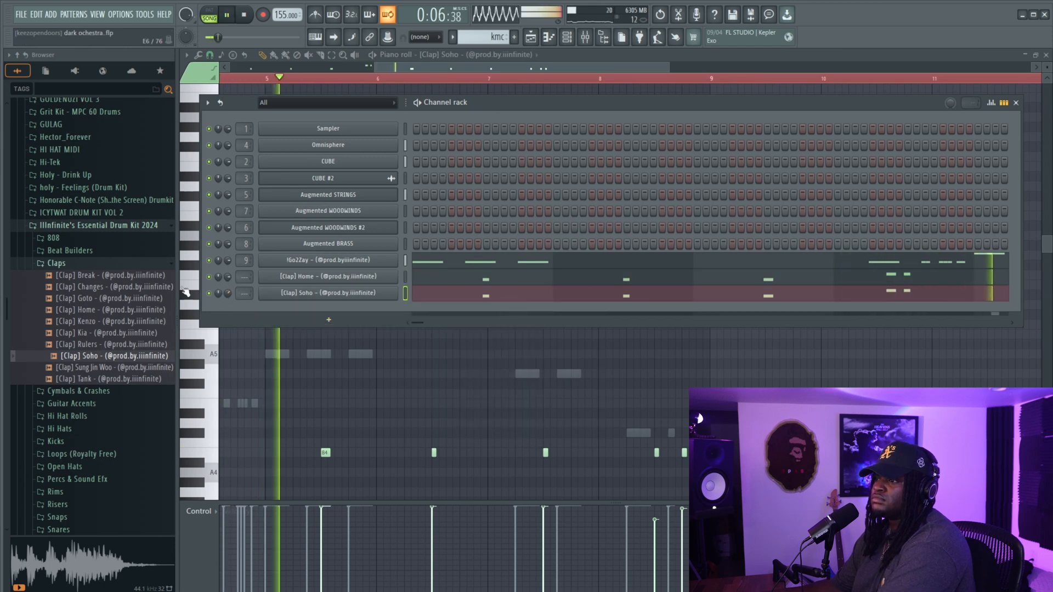
Open the Hi Hats folder of the IIInfinite's Essential Drum Kit 2024 and audition its samples through [Hi Hat] Cascade
click(55, 264)
click(78, 301)
key(space)
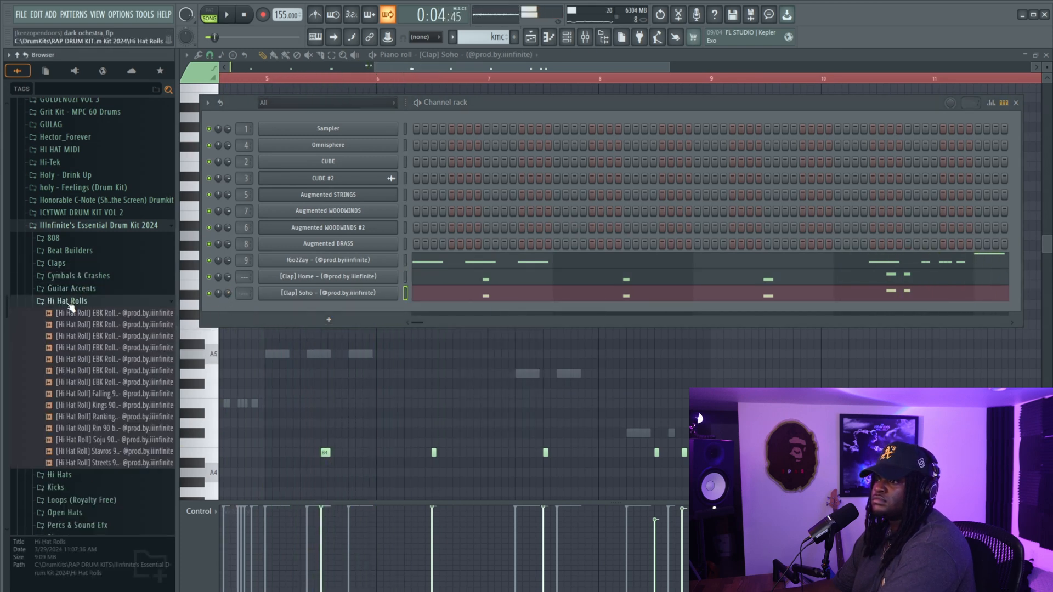
click(70, 302)
click(68, 314)
click(85, 333)
click(99, 346)
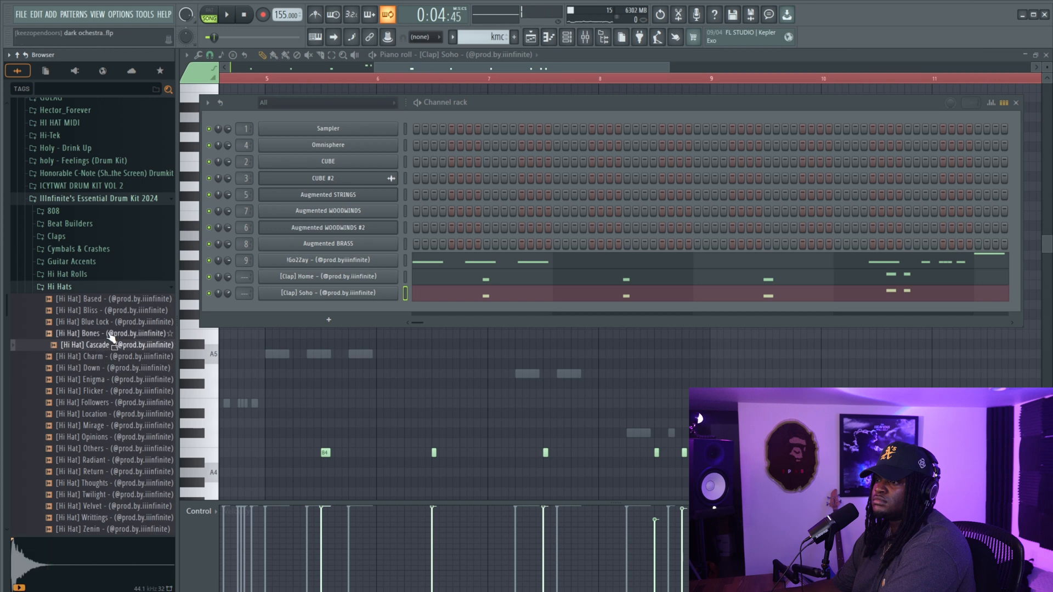
Add the [Hi Hat] Bones sample as a channel and fill it every two steps
drag(108, 333, 329, 306)
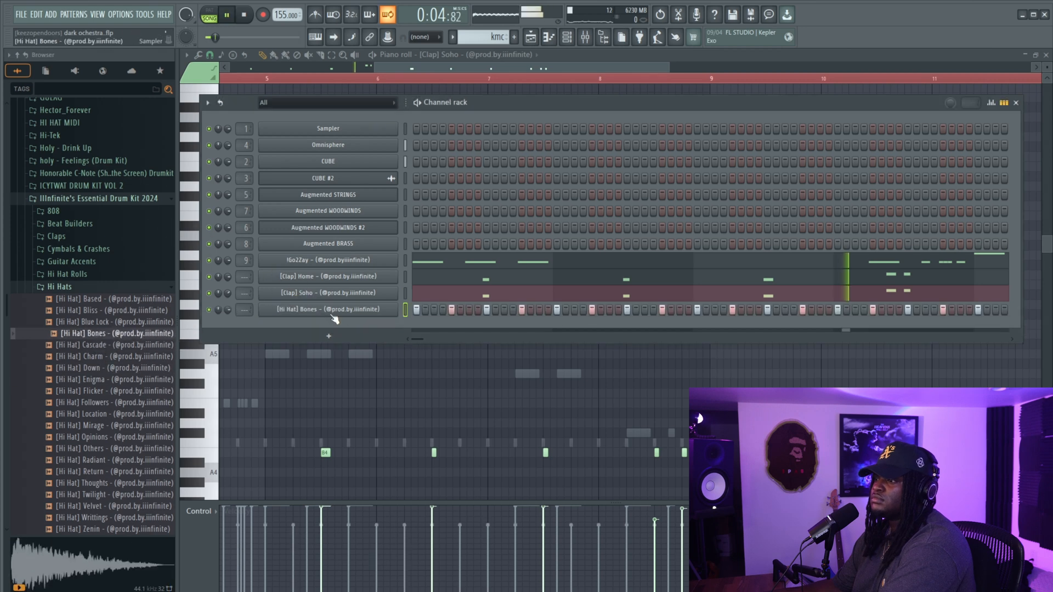
right_click(331, 313)
click(512, 344)
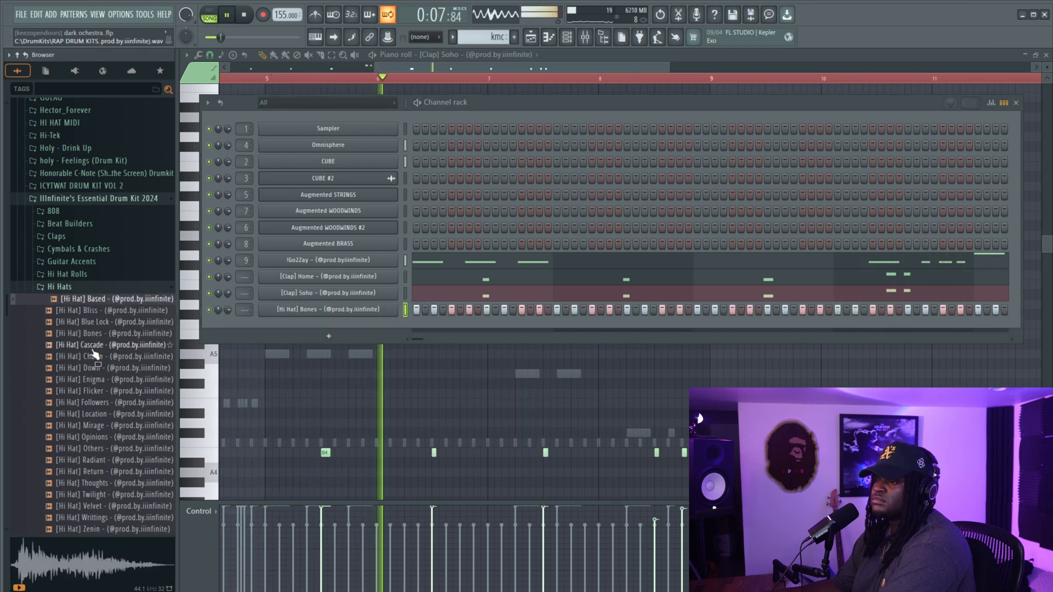
Add the [Hi Hat] Down sample as a channel and fill it every four steps, then every two steps
click(89, 368)
drag(90, 380, 379, 325)
right_click(384, 326)
click(527, 371)
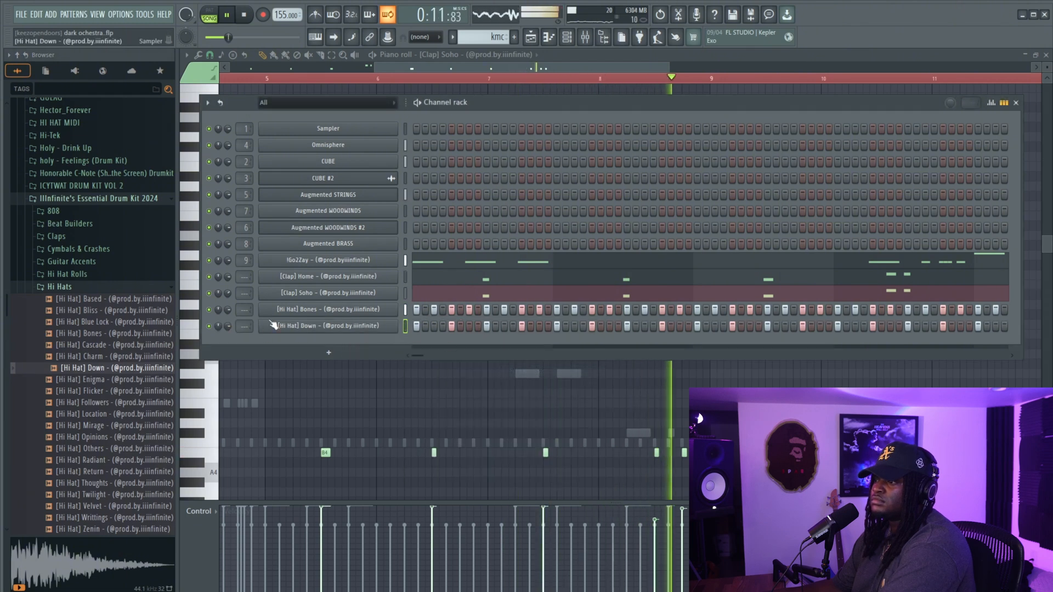
right_click(316, 329)
click(528, 371)
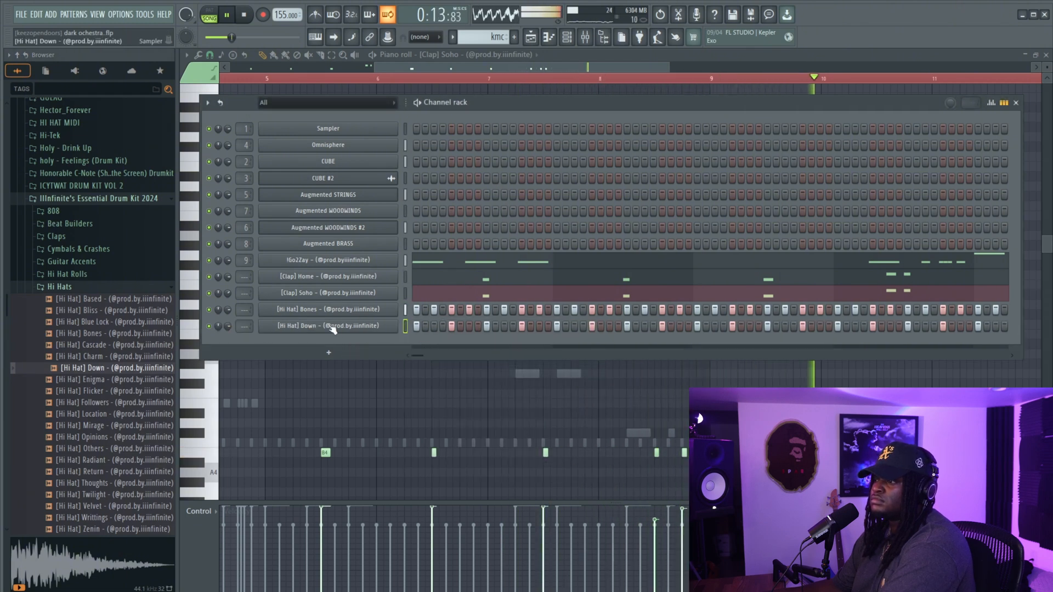
right_click(331, 329)
click(528, 360)
Audition more hi-hats from Mirage to Zenin, then replace the [Hi Hat] Down sample with [Hi Hat] Zenin, filled every four steps
click(119, 429)
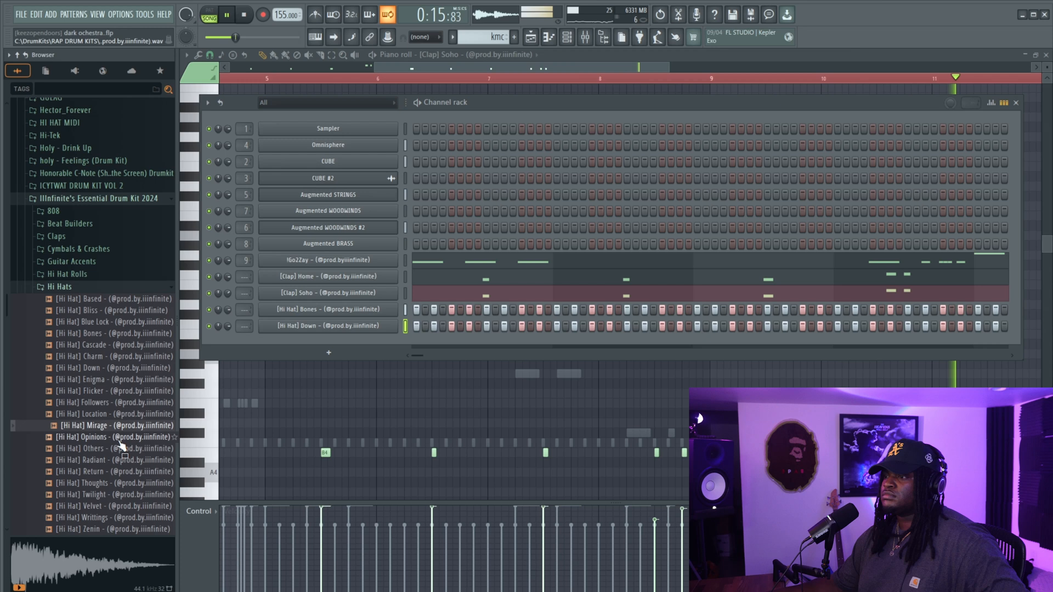
click(120, 448)
click(105, 461)
click(98, 495)
click(101, 529)
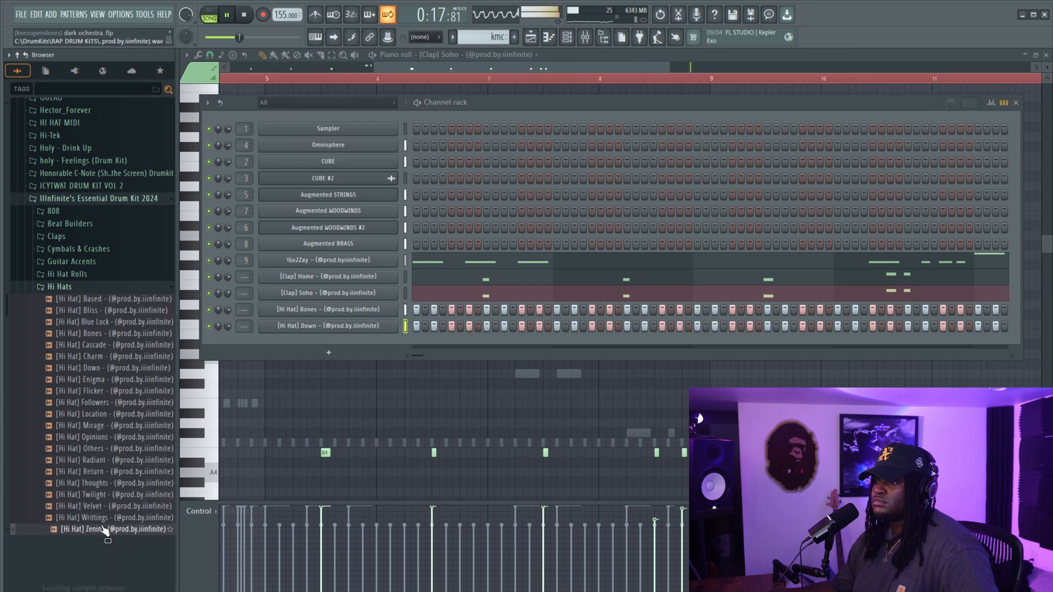
drag(319, 357, 337, 325)
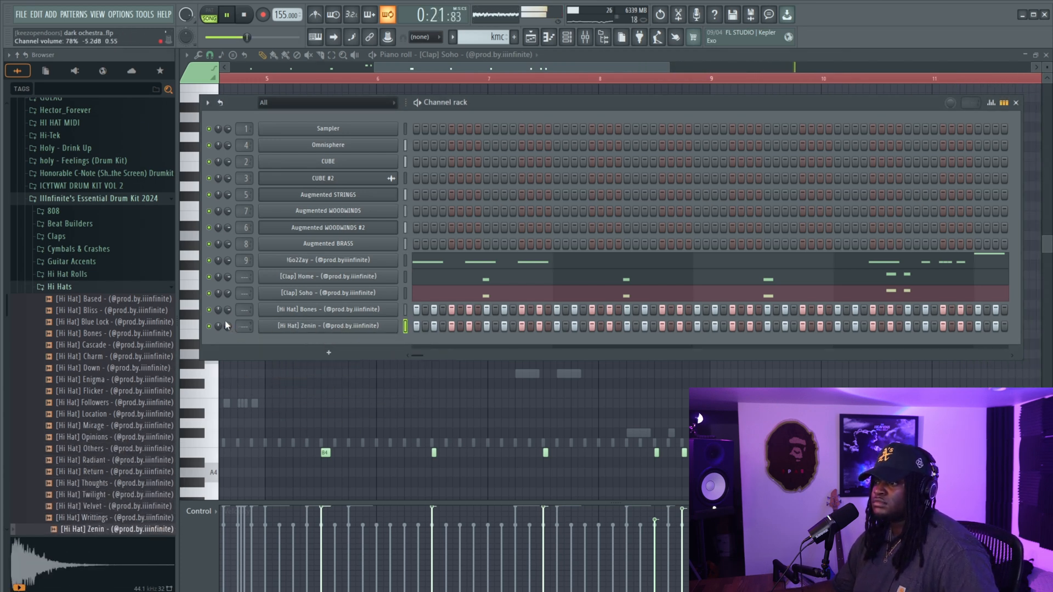
right_click(381, 327)
click(542, 371)
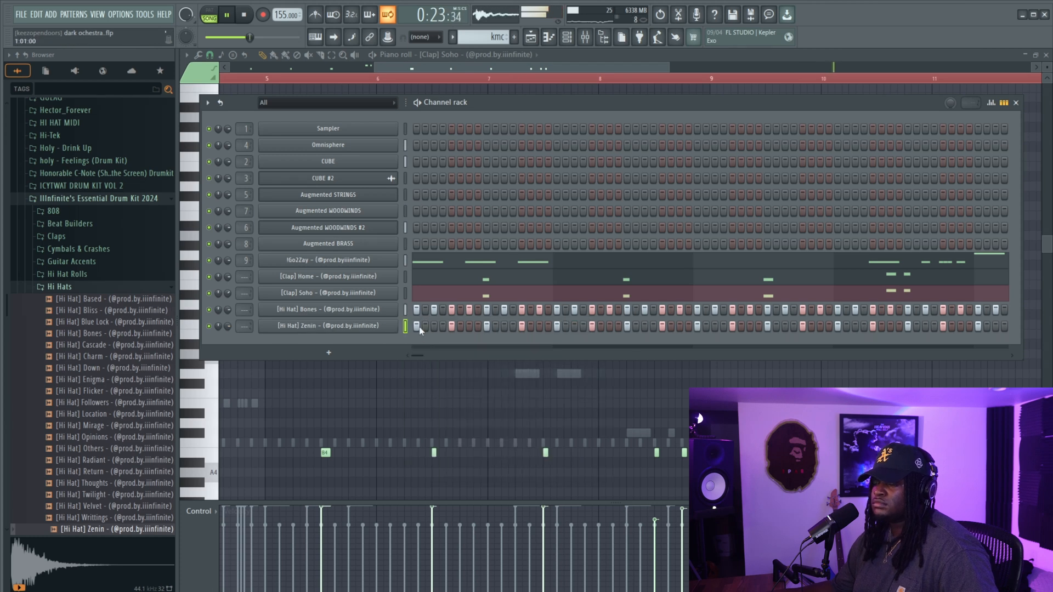
click(100, 288)
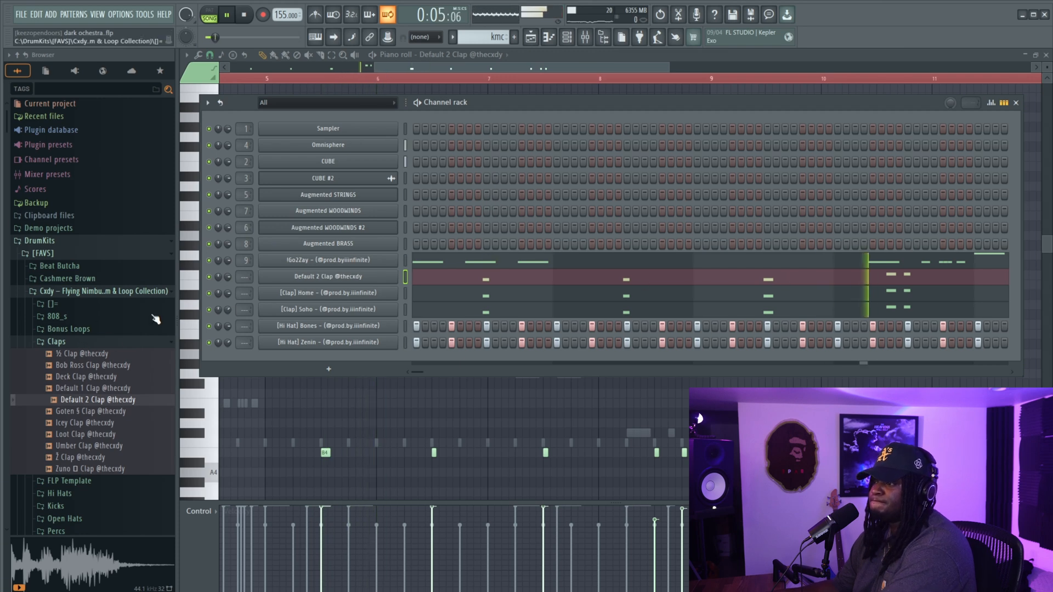
click(69, 342)
click(58, 368)
click(70, 415)
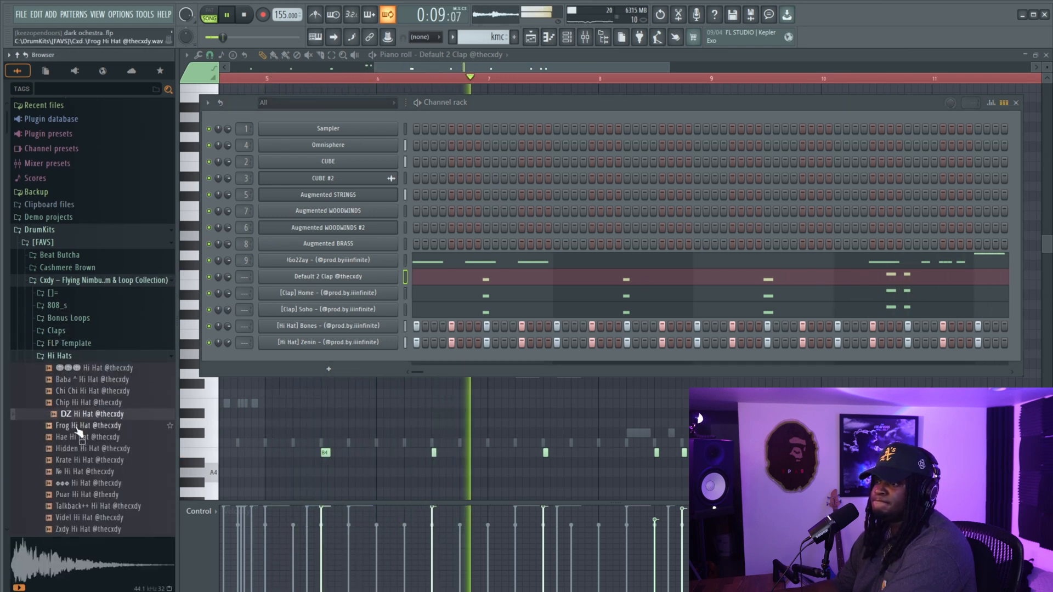
drag(78, 436, 316, 358)
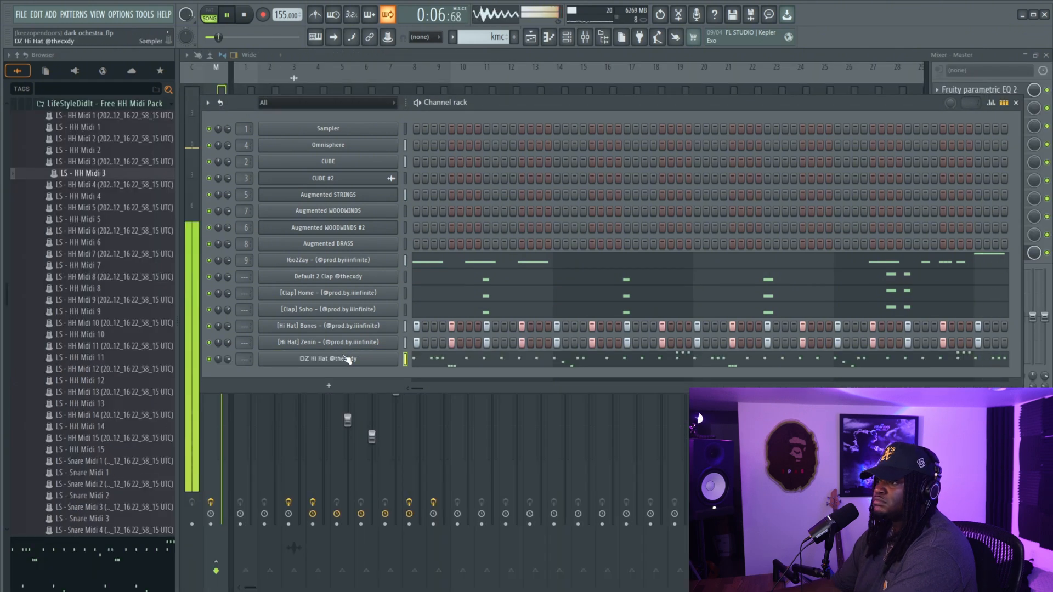
Try to cut the notes out of the DZ Hi Hat channel
right_click(412, 358)
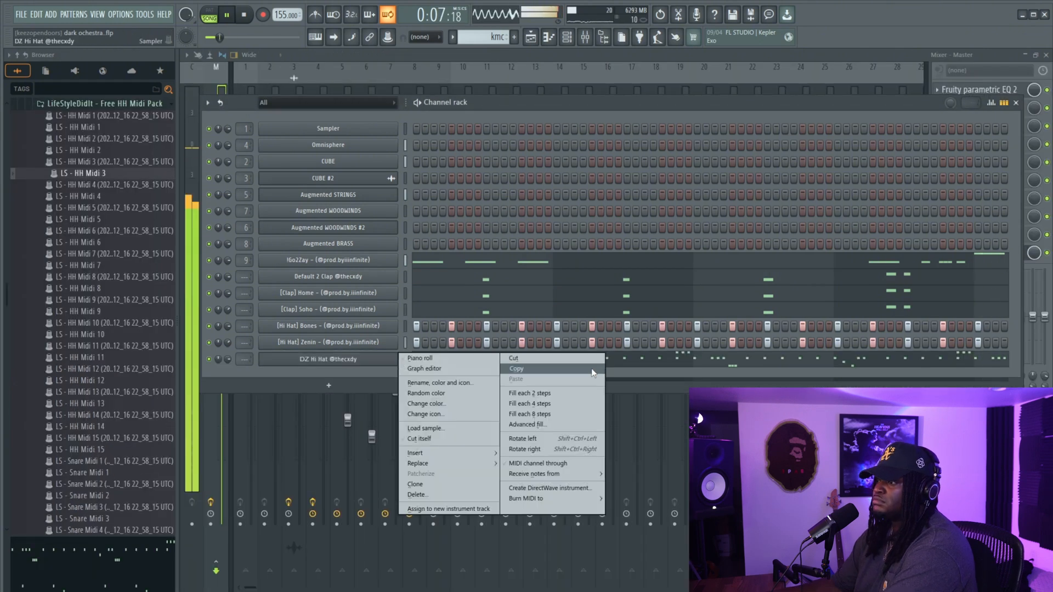
click(530, 360)
Duplicate the DZ Hi Hat's eight-bar pattern into bars 9 to 16 and return to the arrangement
click(455, 360)
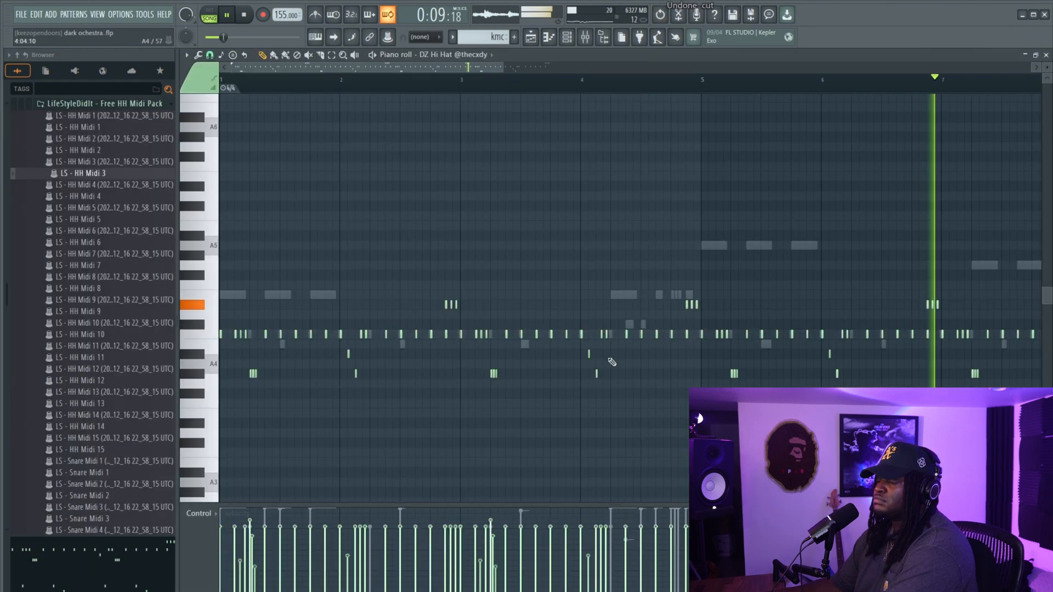
scroll(610, 361, down, 5)
key(ctrl+a)
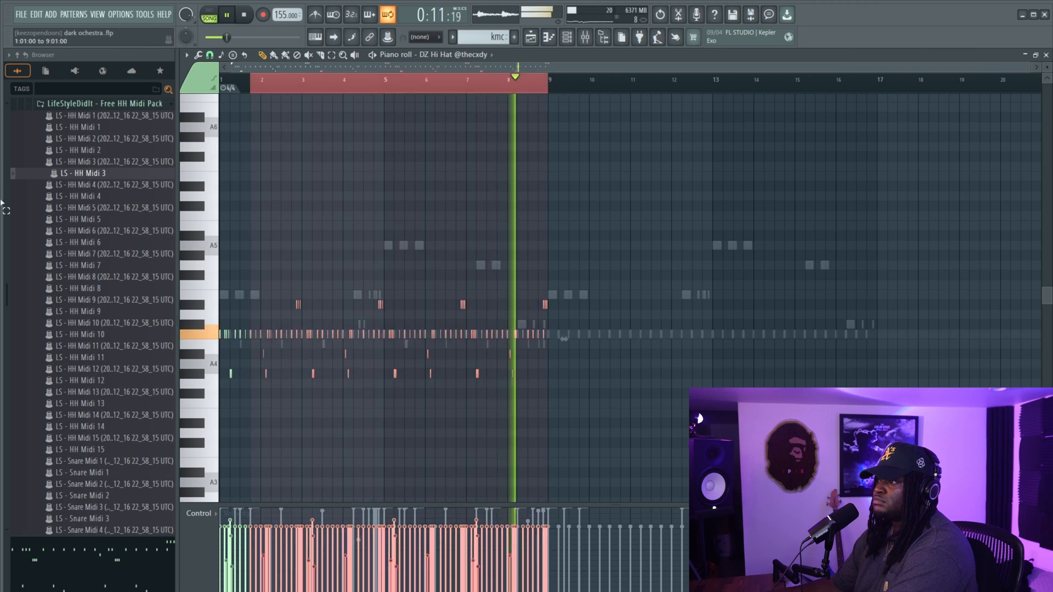
key(ctrl+b)
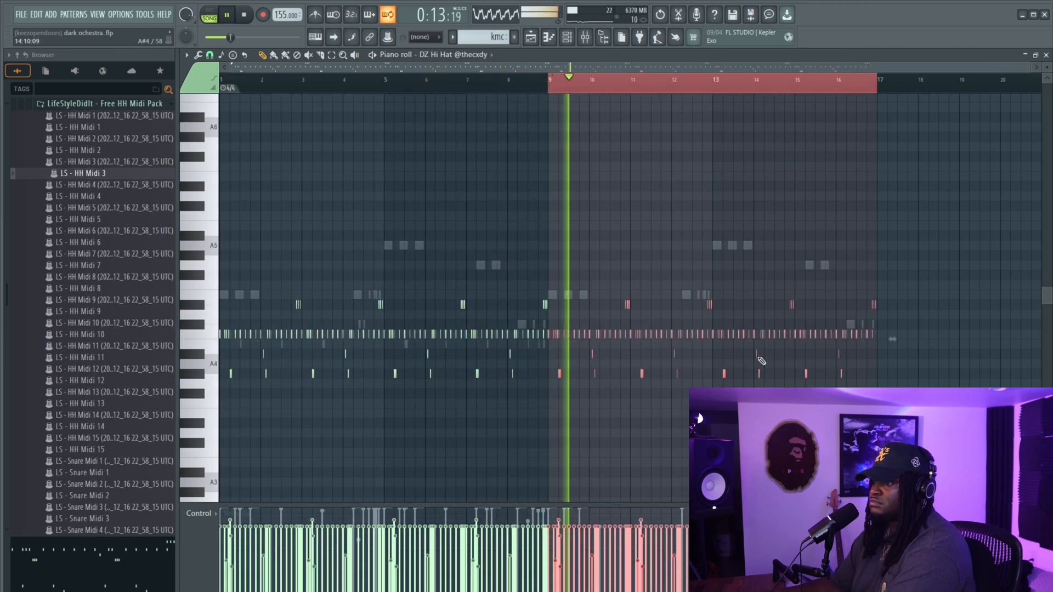
key(Escape)
key(F6)
key(F5)
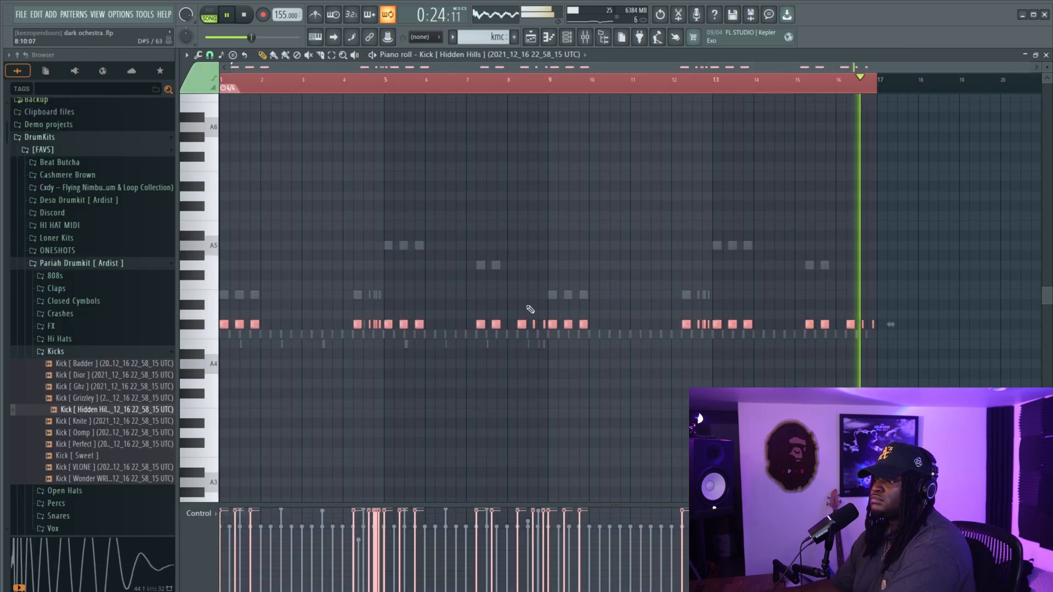
Audition snares in the Pariah Drumkit's Snares folder, including Call Casting and Pariah, then stop playback
click(67, 351)
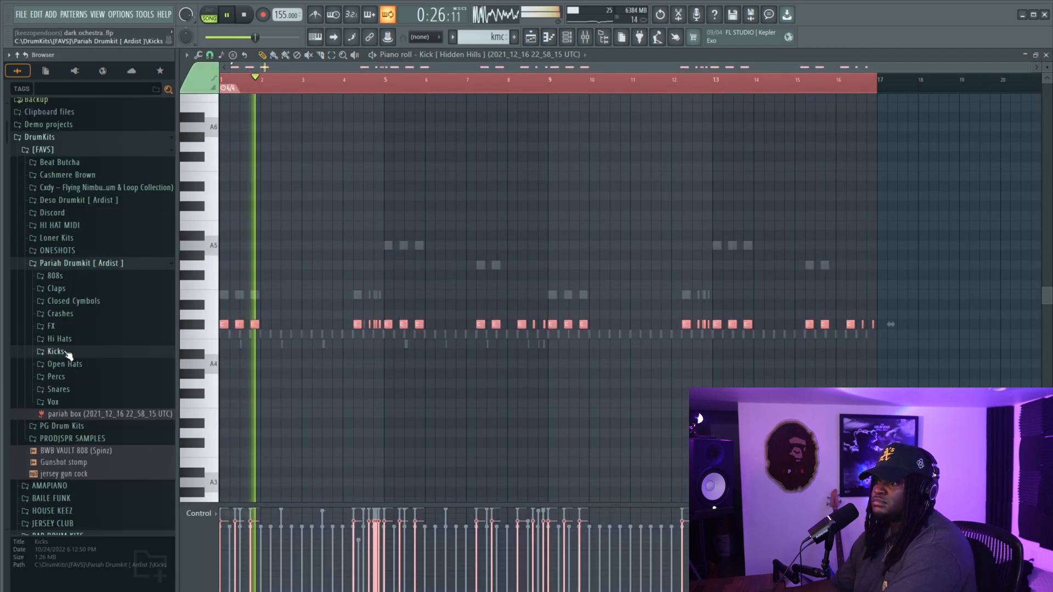
click(58, 389)
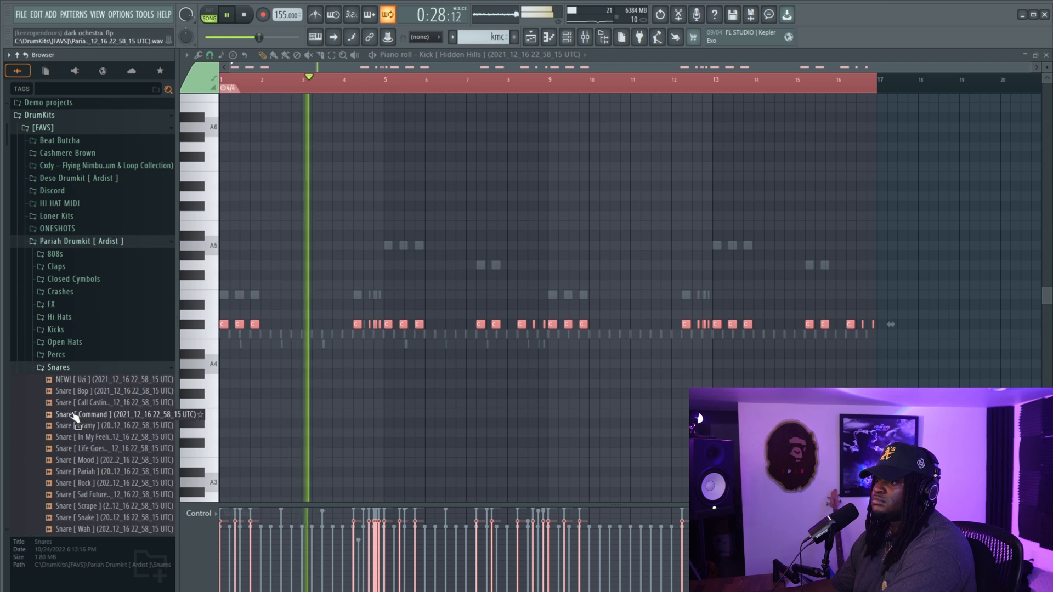
click(82, 402)
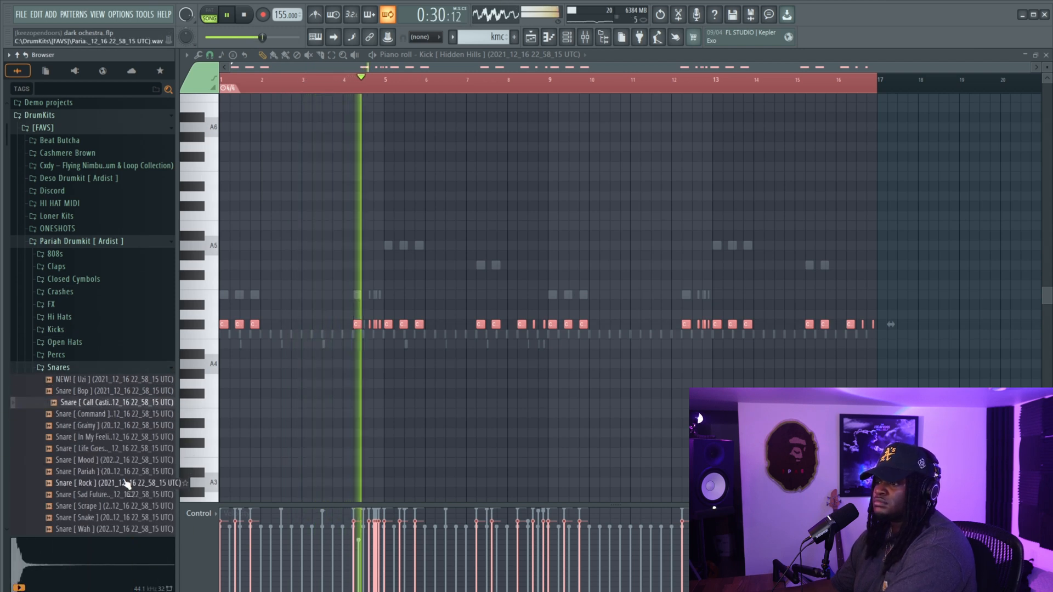
click(94, 471)
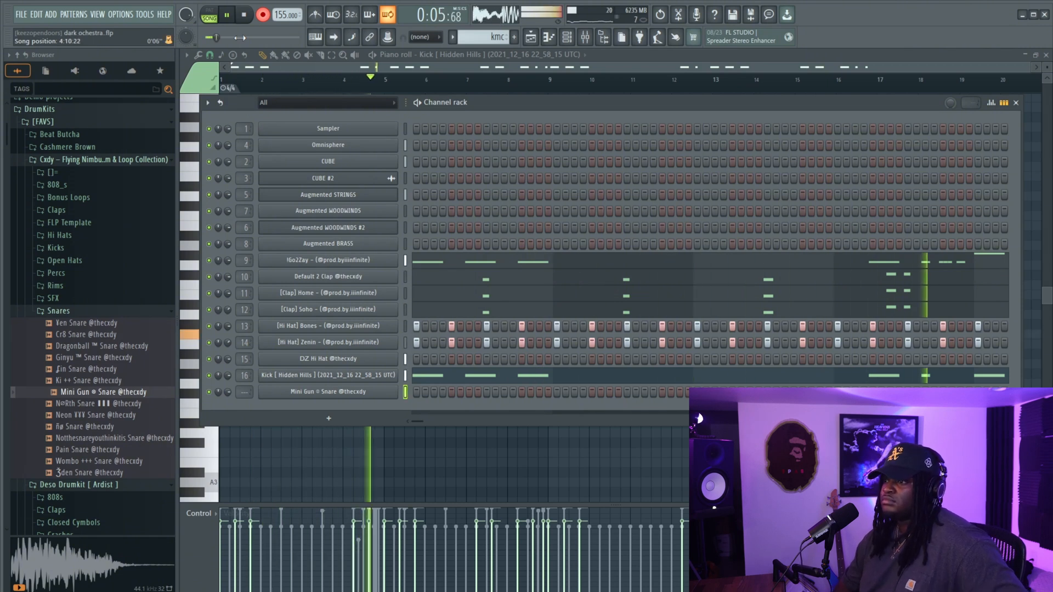
key(space)
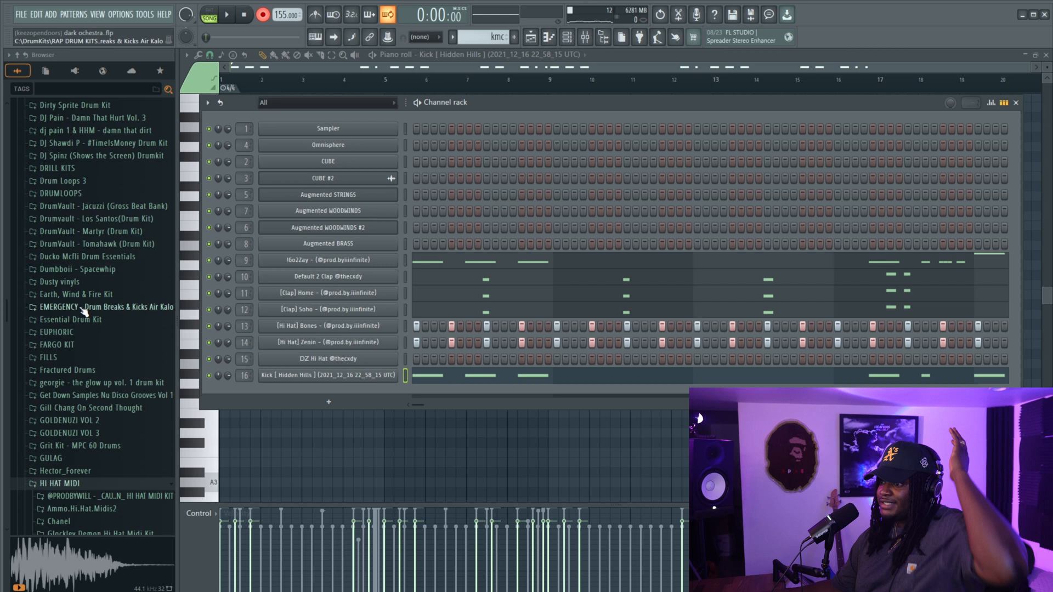
Add the [Snare] Integra sample from the IIInfinite's Essential Drum Kit 2024 as a new channel
scroll(74, 366, down, 12)
drag(117, 483, 190, 473)
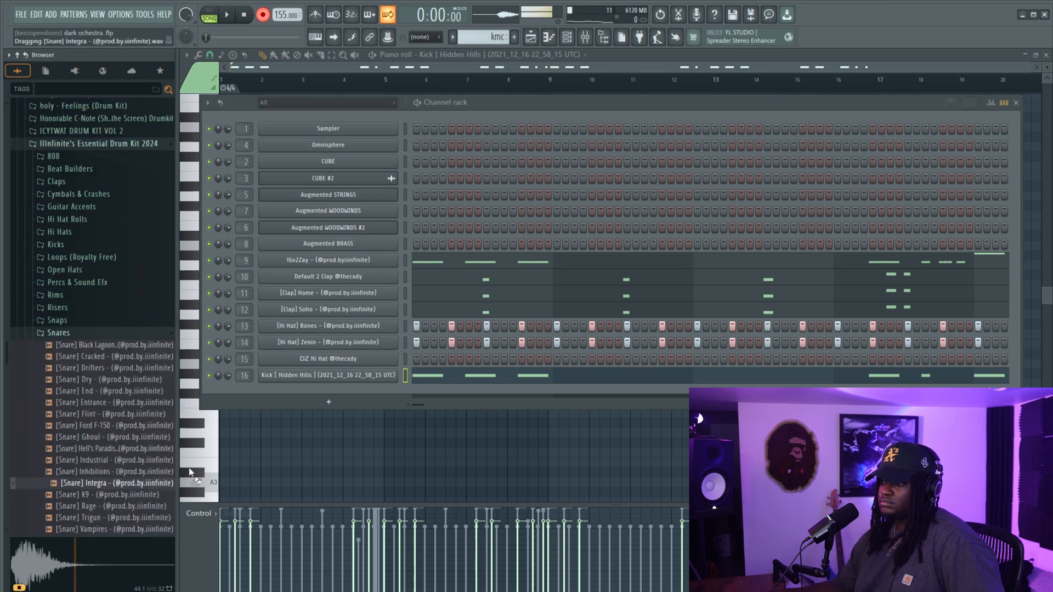
drag(326, 393, 327, 393)
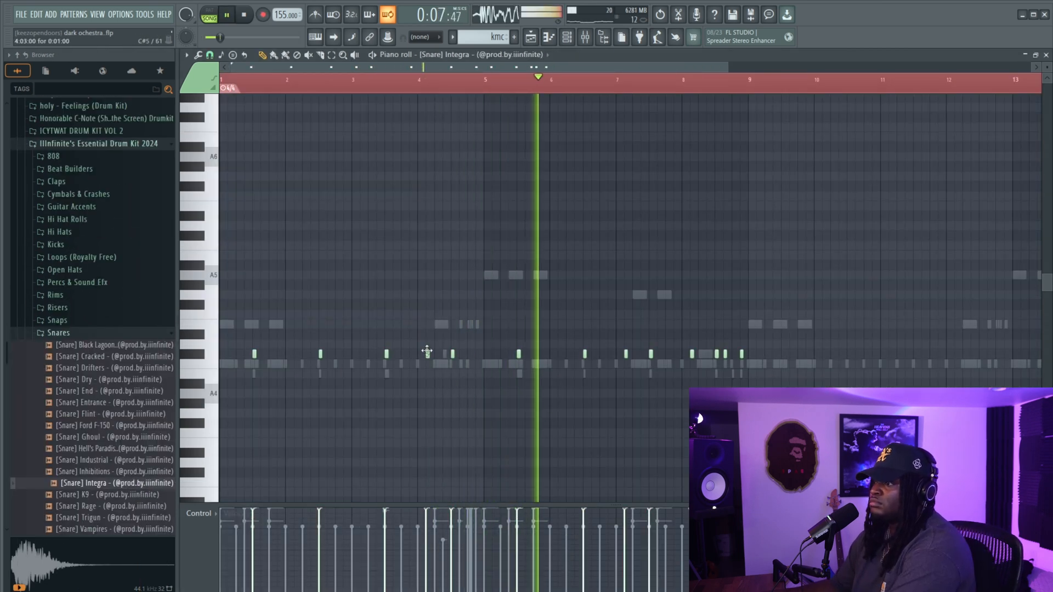
Place a short C#5 snare roll with falling velocities at 4:05 and play it back from bar 4
scroll(424, 359, up, 4)
scroll(428, 361, up, 3)
click(411, 79)
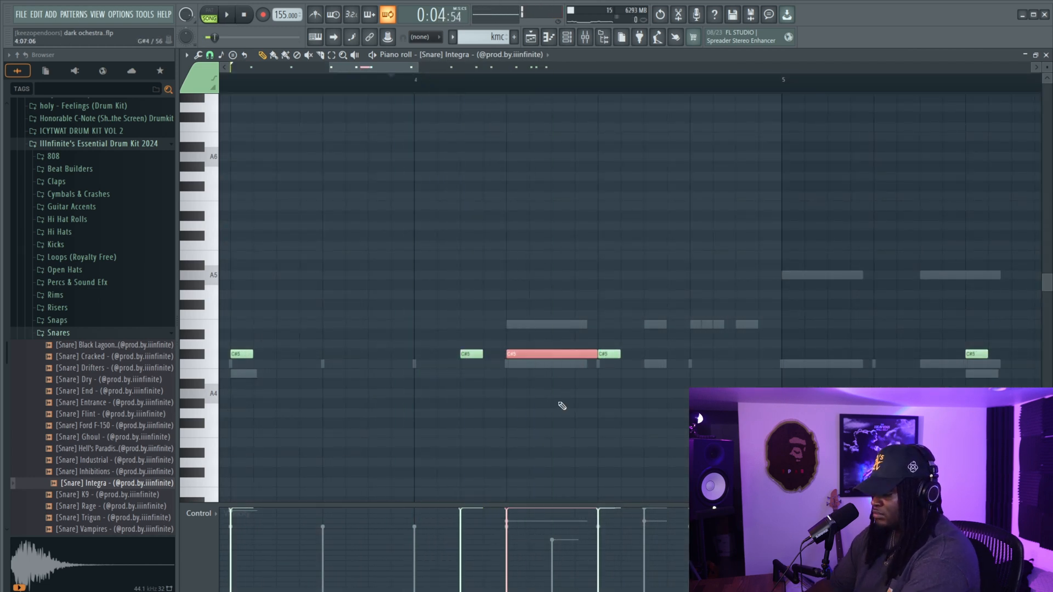
key(space)
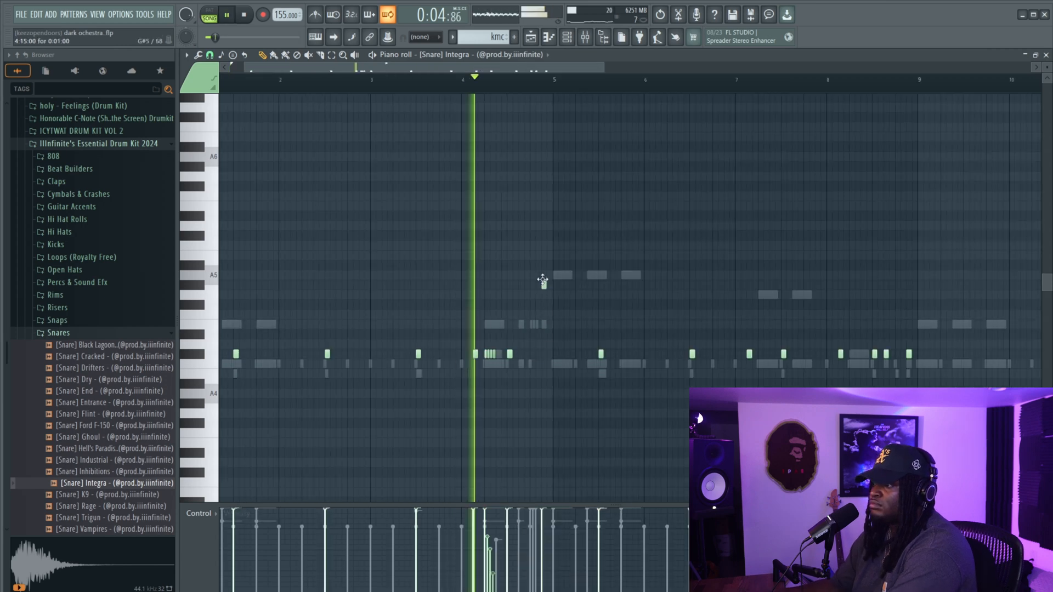
Place two short A#5 snare notes at 4:15 and 4:16, then lower both two semitones to G#5
click(538, 266)
key(space)
scroll(538, 274, up, 5)
key(space)
drag(538, 265, 513, 303)
click(573, 264)
scroll(588, 306, down, 4)
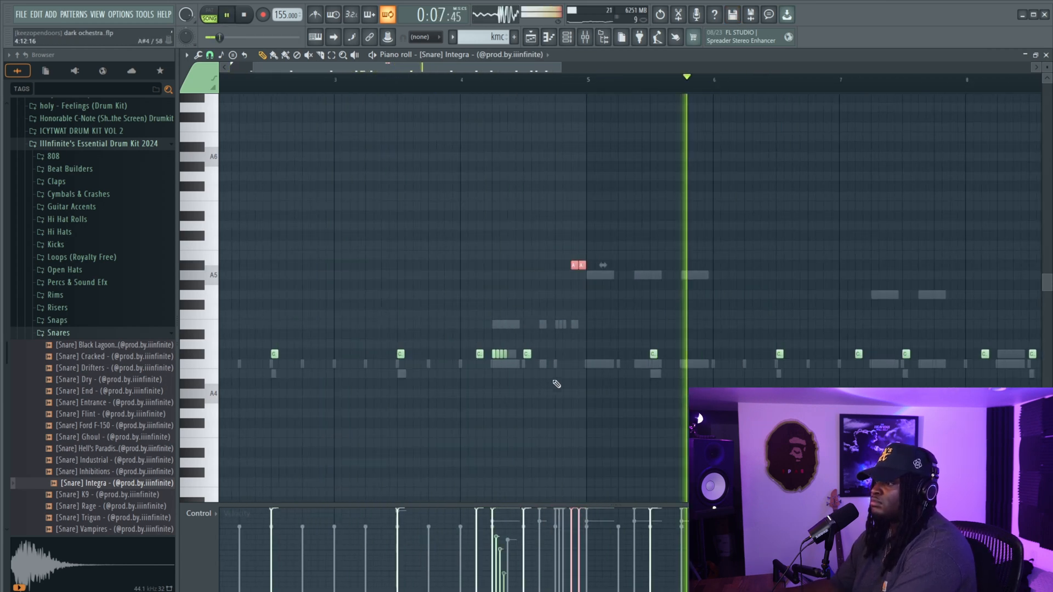
key(Down)
key(Down)
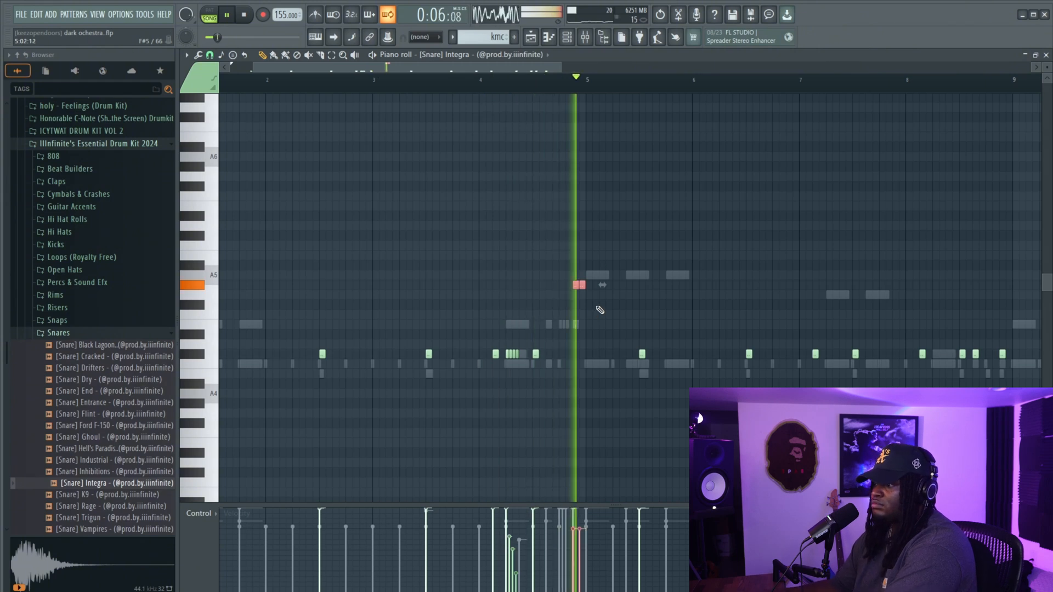
scroll(652, 349, down, 3)
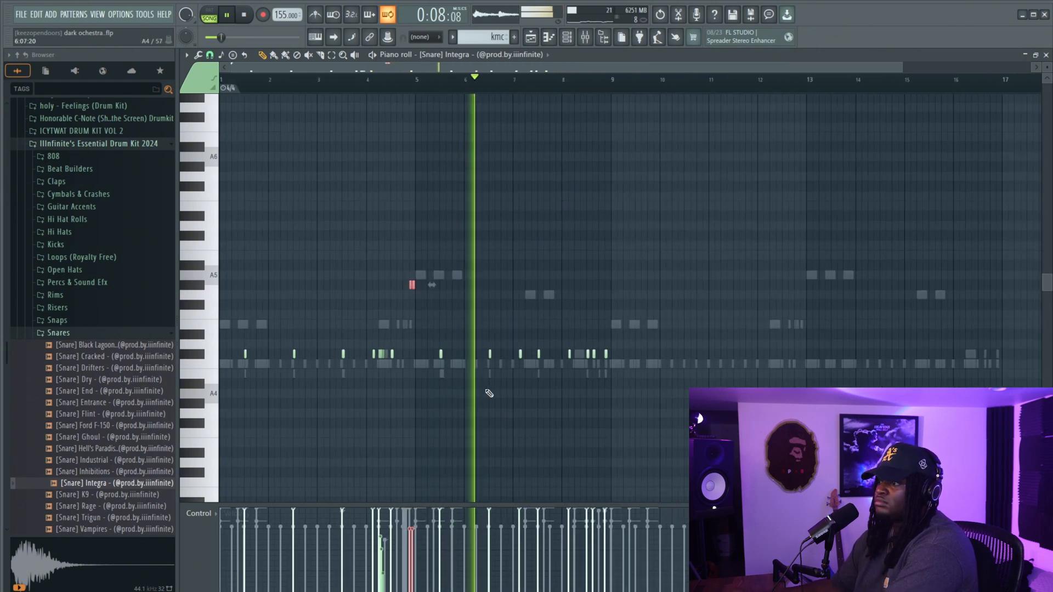
scroll(526, 373, up, 5)
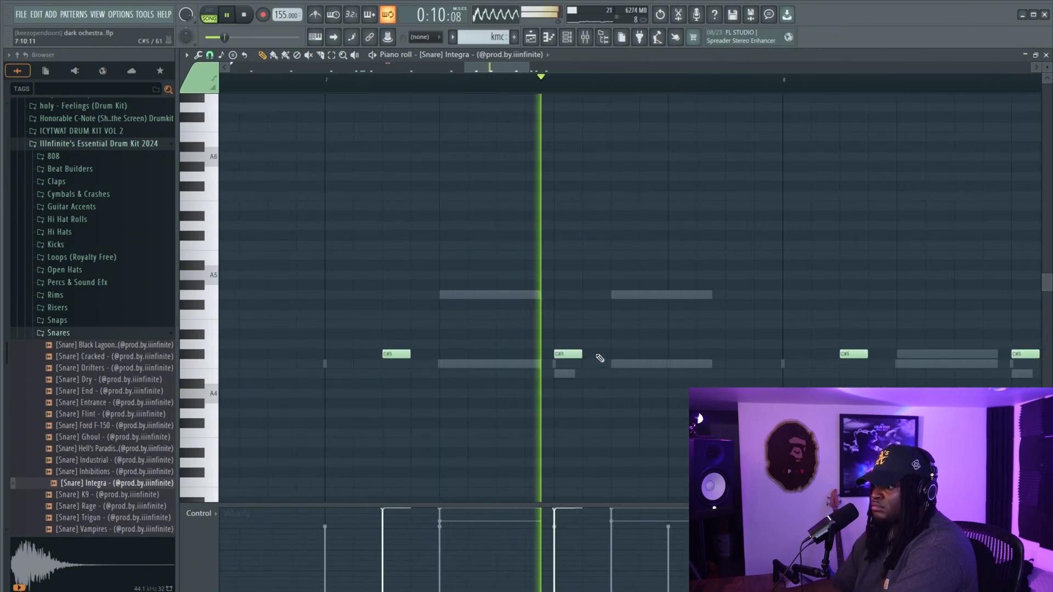
scroll(836, 345, down, 2)
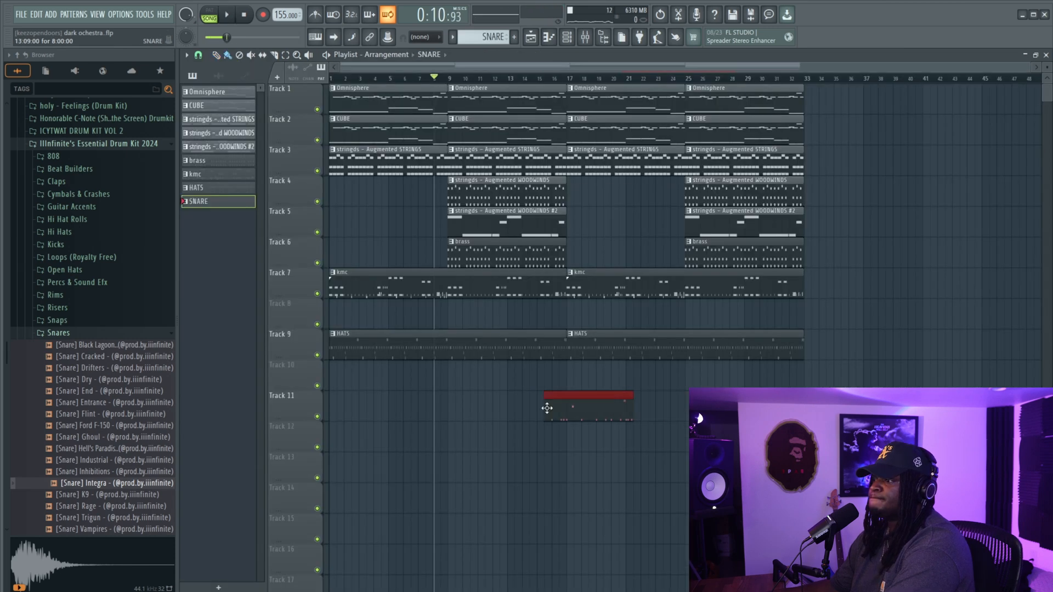
Lay SNARE pattern clips end to end across bars 1 to 32 and move them up to Track 10
drag(547, 405, 685, 409)
drag(817, 403, 108, 499)
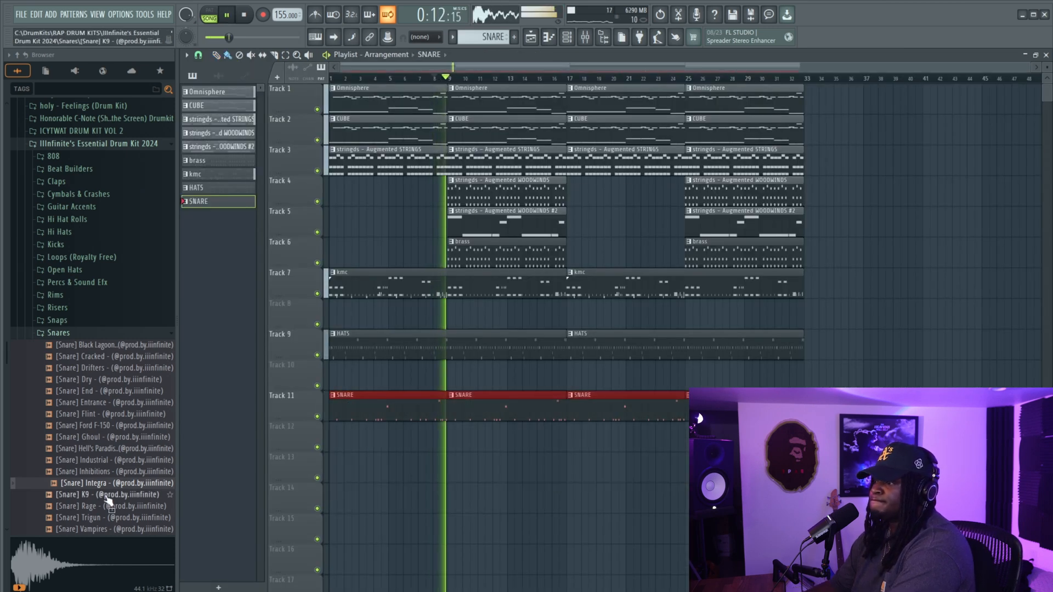
key(shift+Up)
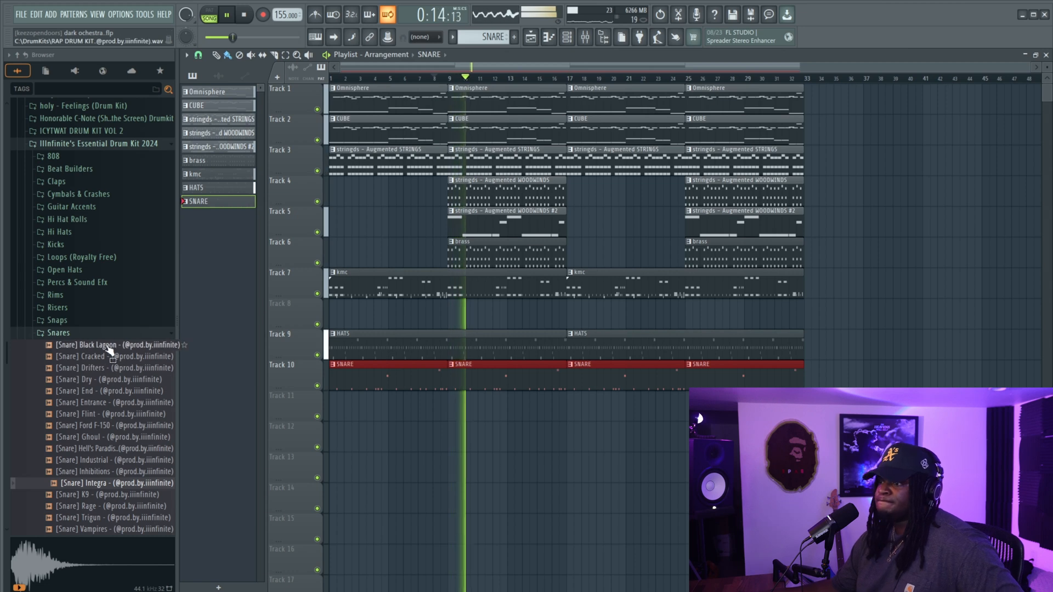
Audition the drum kit's risers and place the [Triangle Riser] Cyborg sample on Track 11 around bar 17
click(62, 330)
click(58, 308)
click(66, 366)
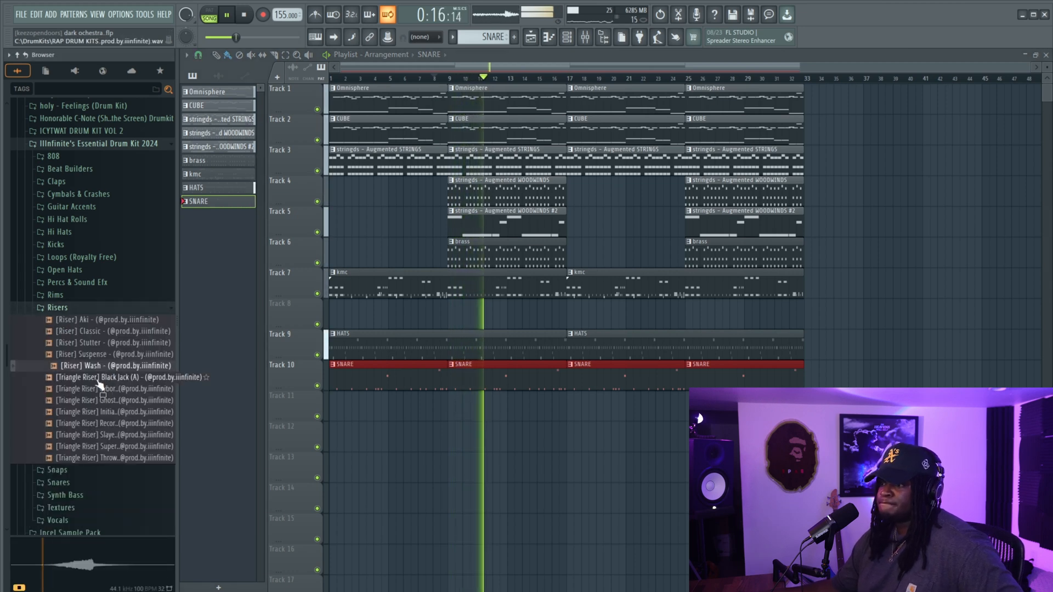
click(107, 389)
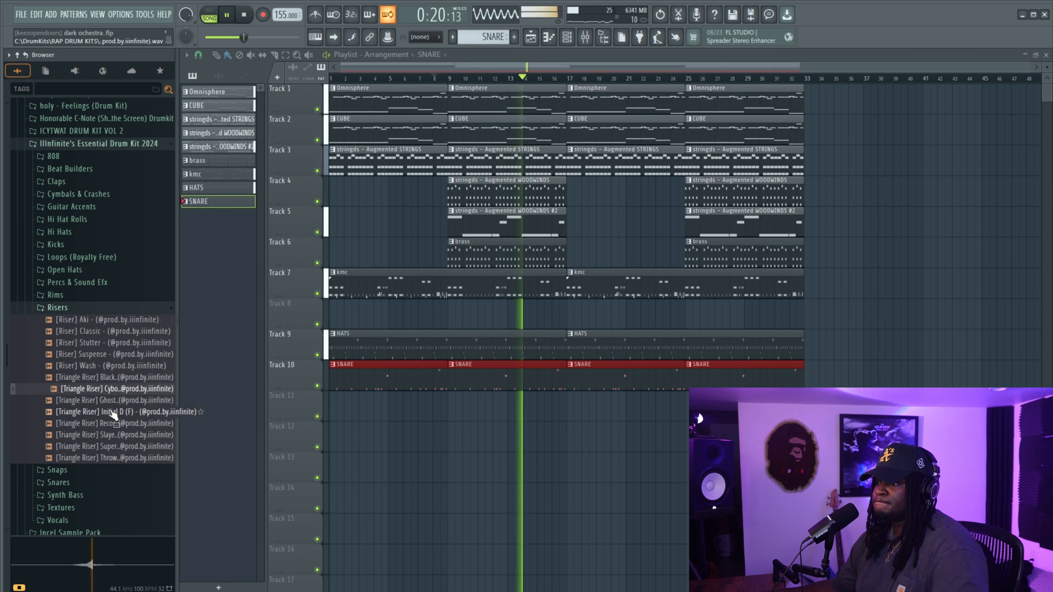
drag(121, 390, 584, 407)
Normalize the Cyborg riser clip and set its time stretching to a realtime Stretch mode
scroll(562, 423, up, 5)
double_click(584, 408)
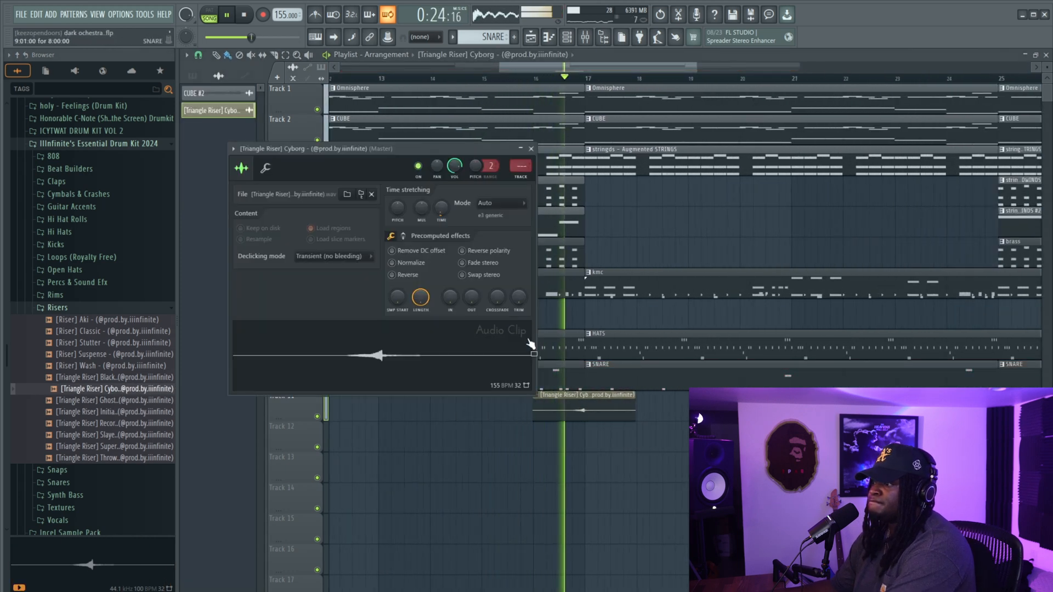
click(485, 203)
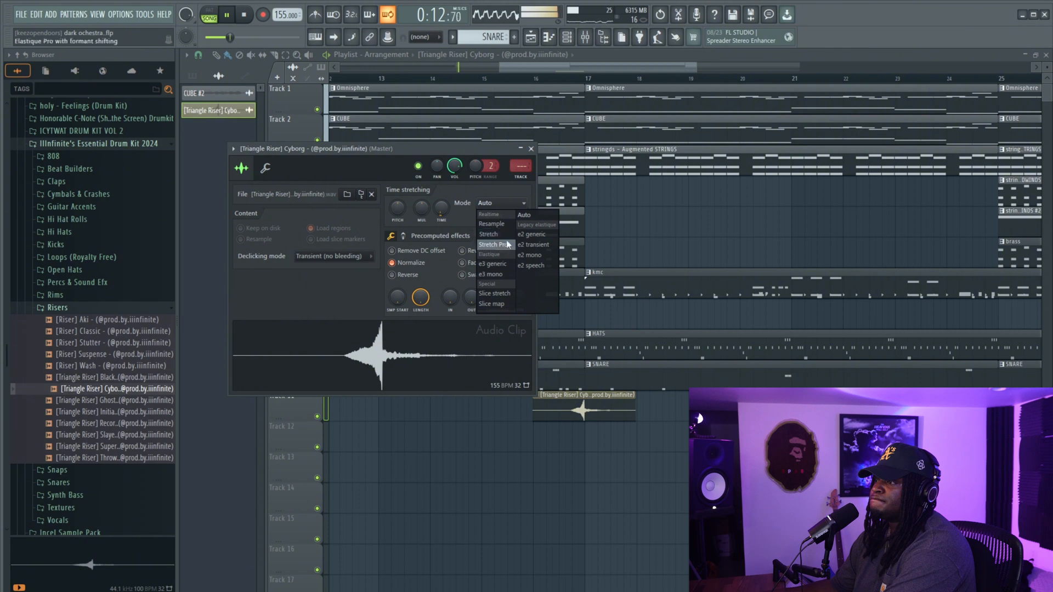
click(502, 235)
click(530, 148)
scroll(621, 500, down, 5)
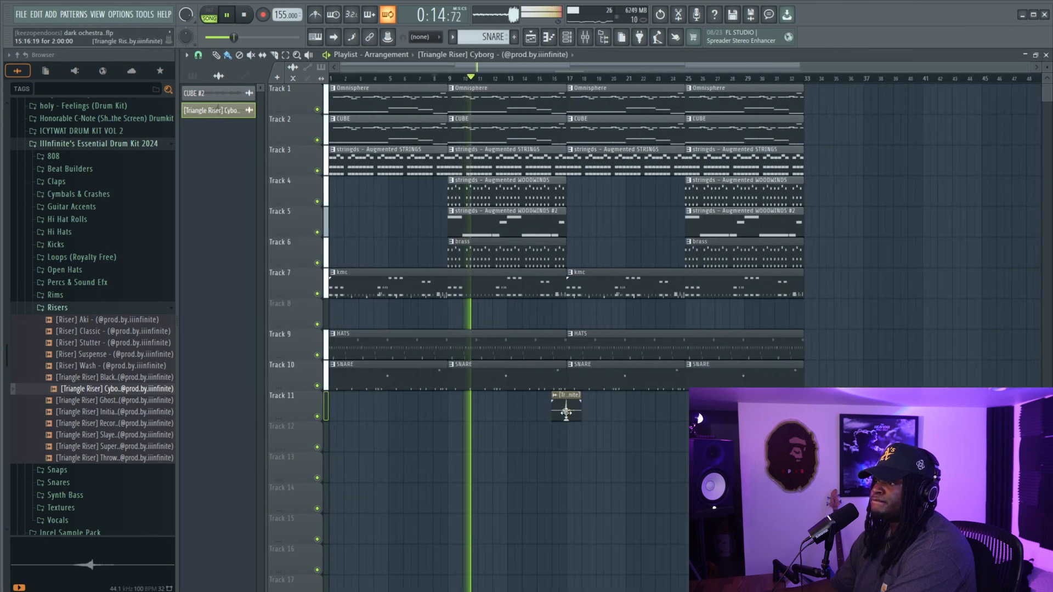
Replay the arrangement to check how the riser clip on Track 11 sits with the melody and drums
key(space)
right_click(565, 409)
key(space)
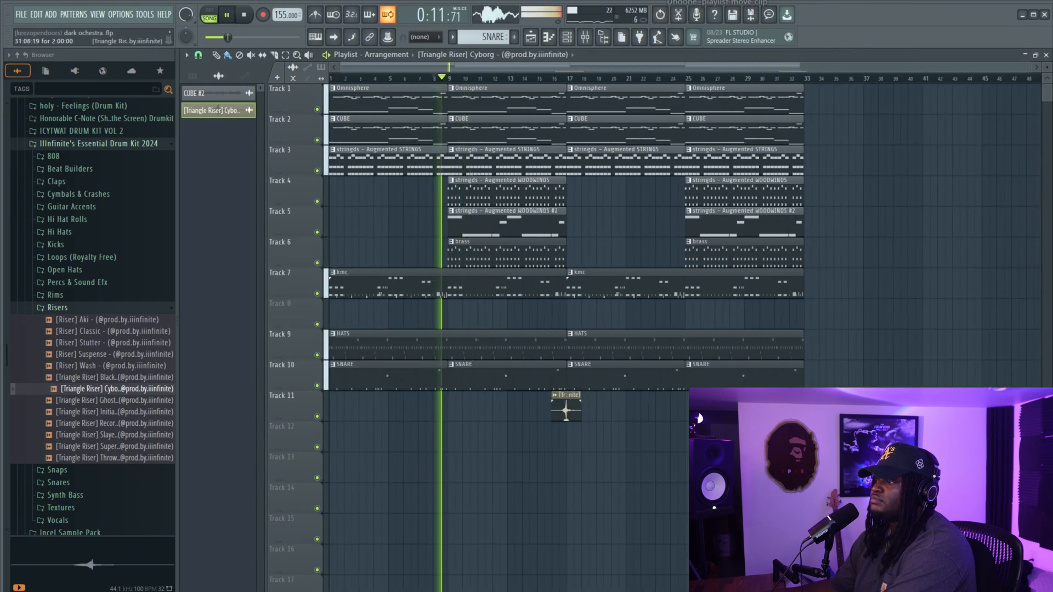
Audition the drum kit's open hats and add the [Open Hat] Oasis sample as a new channel
scroll(813, 438, up, 5)
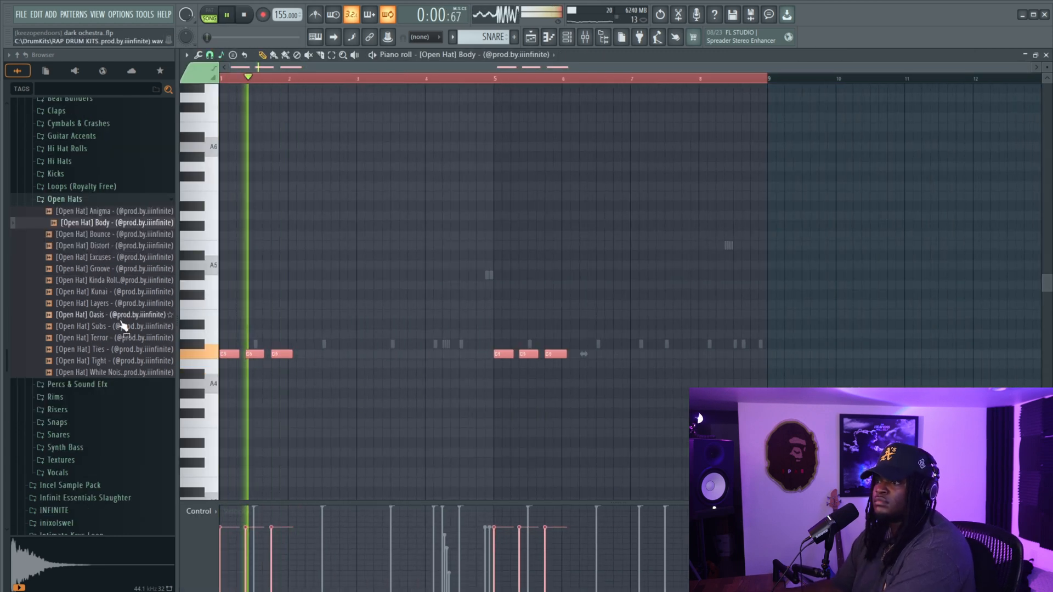
click(122, 303)
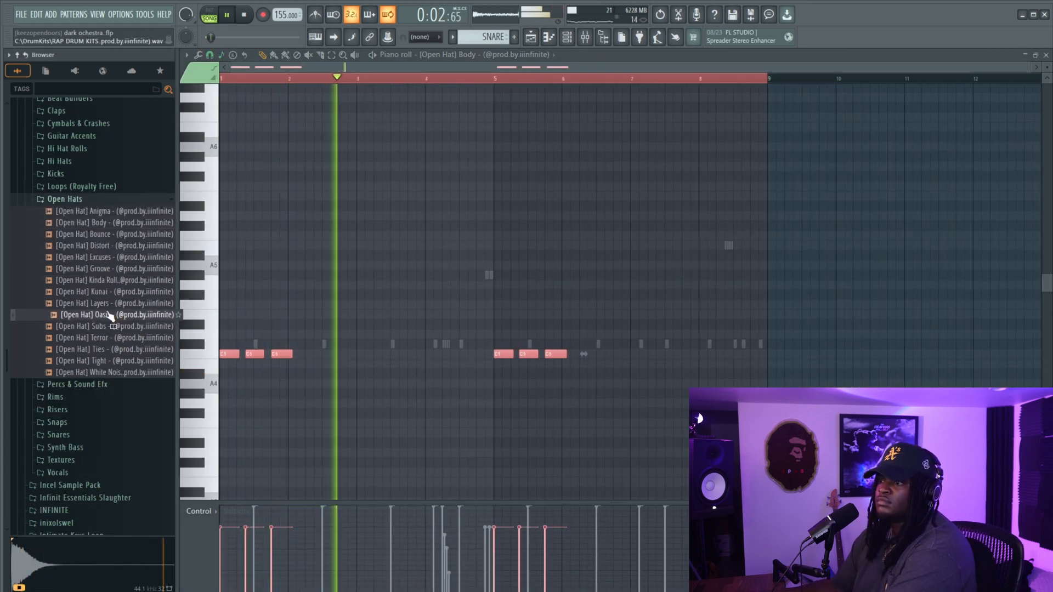
drag(119, 318, 375, 439)
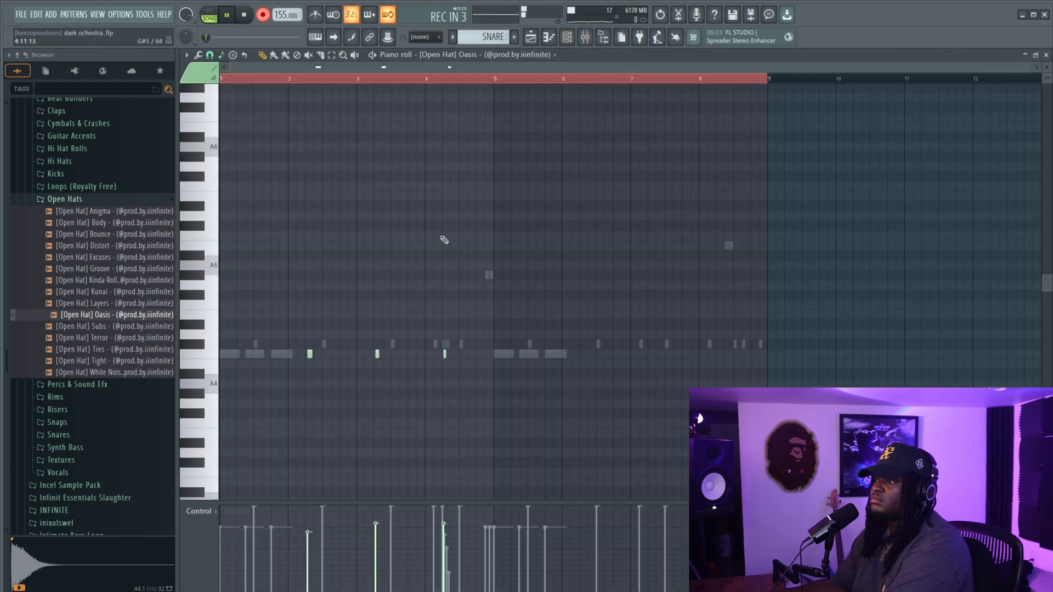
Record three C5 open-hat notes in bars 2, 3 and 4, and quantize them to the grid
key(space)
scroll(314, 377, up, 4)
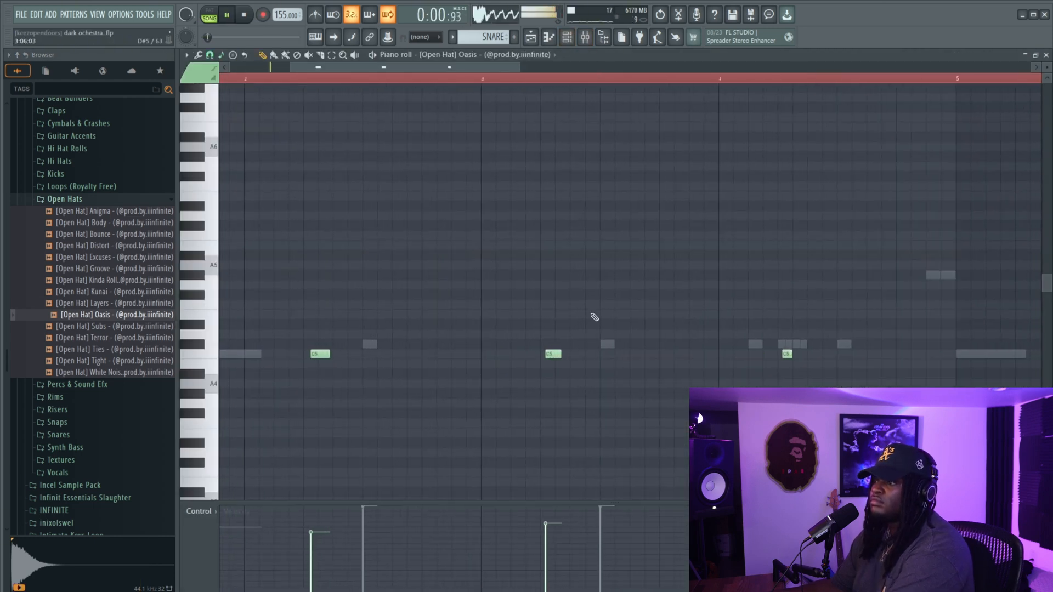
drag(864, 270, 231, 470)
key(space)
key(space)
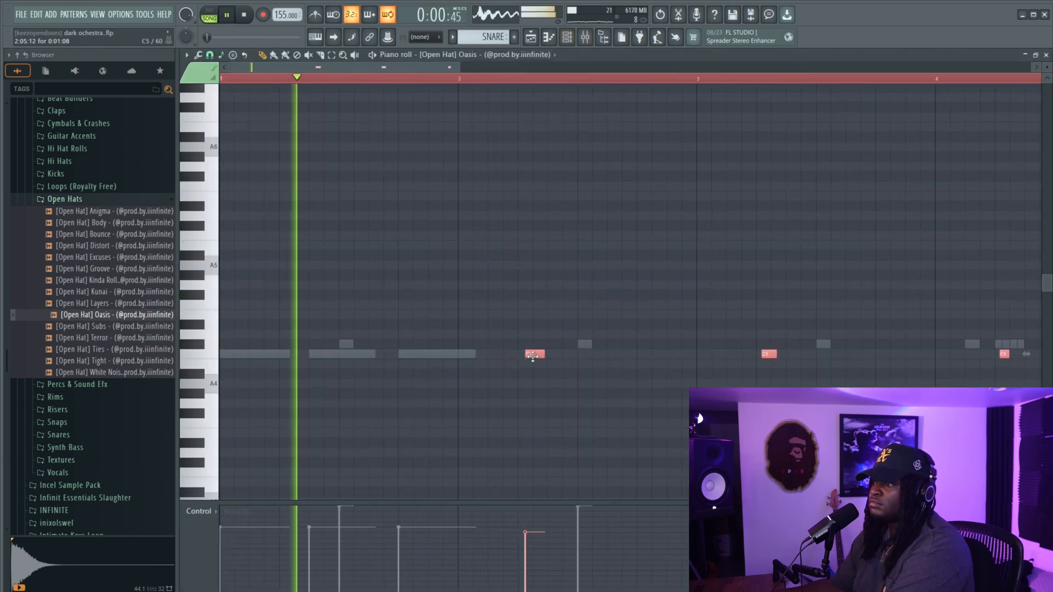
drag(533, 356, 538, 356)
key(ctrl+q)
ctrl+click(586, 386)
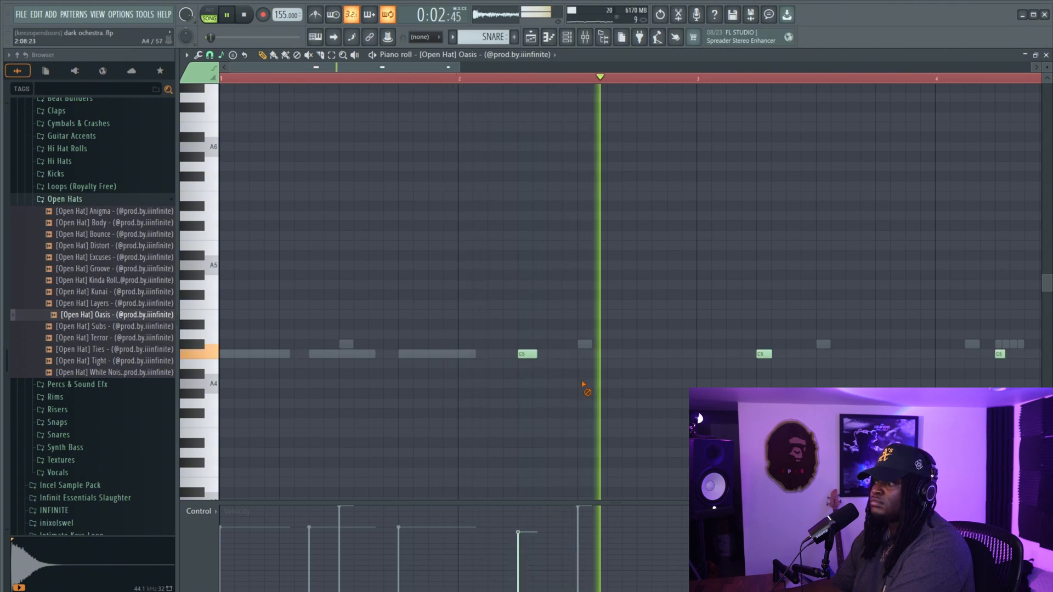
scroll(711, 378, down, 3)
right_click(523, 353)
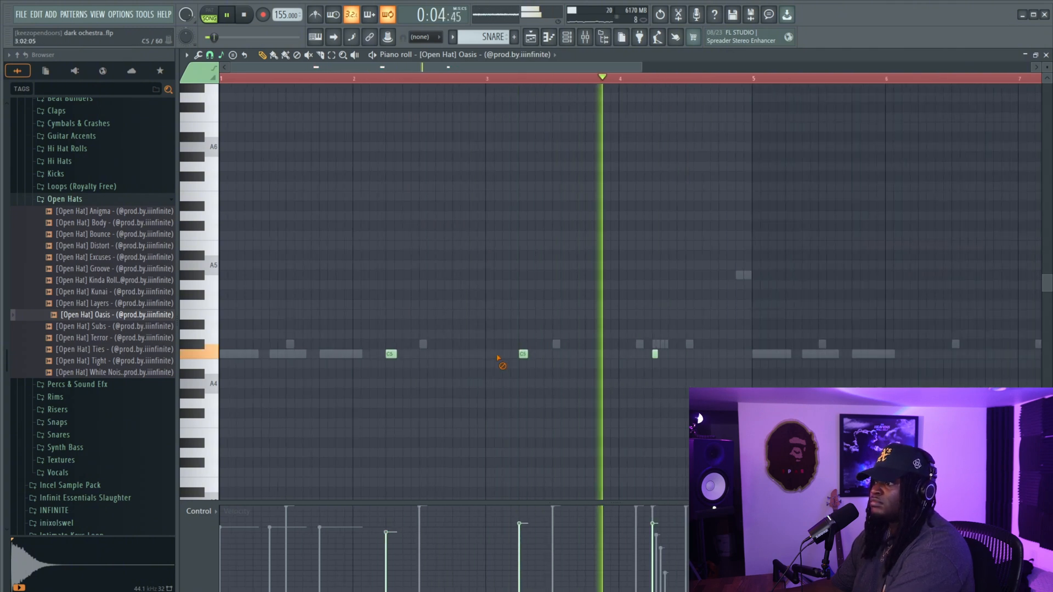
scroll(679, 372, down, 3)
key(ctrl+z)
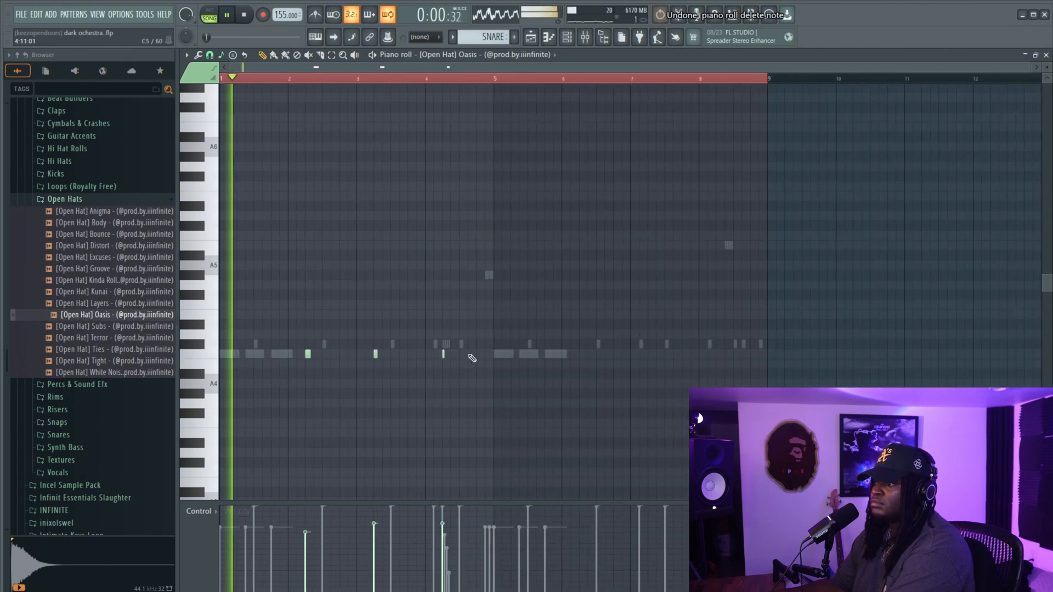
Delete the open-hat note in bar 4 and duplicate the bars 1 to 4 notes into bars 5 to 8
right_click(443, 354)
drag(514, 83, 494, 82)
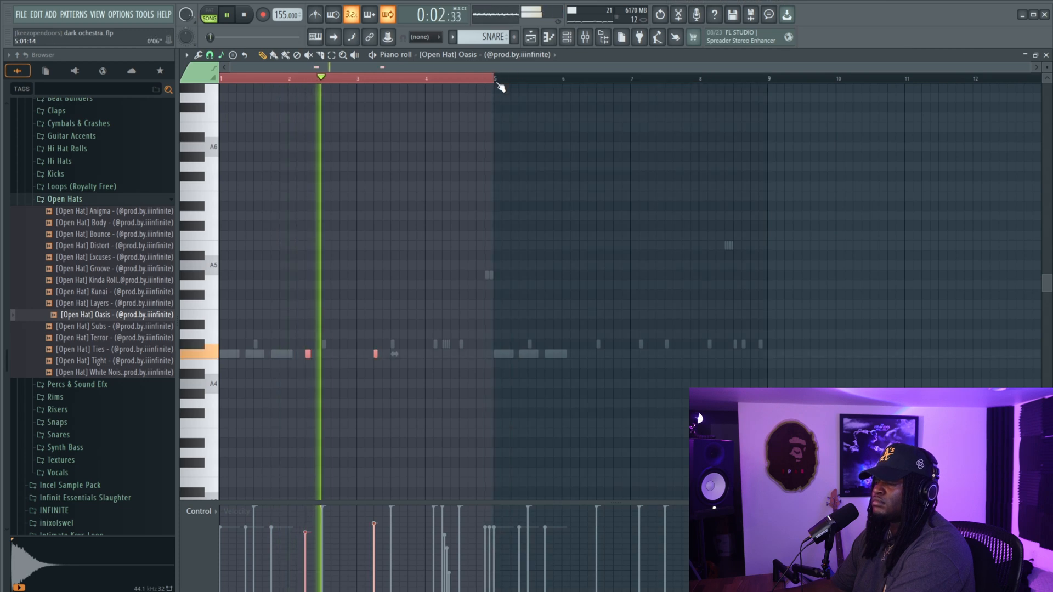
key(ctrl+b)
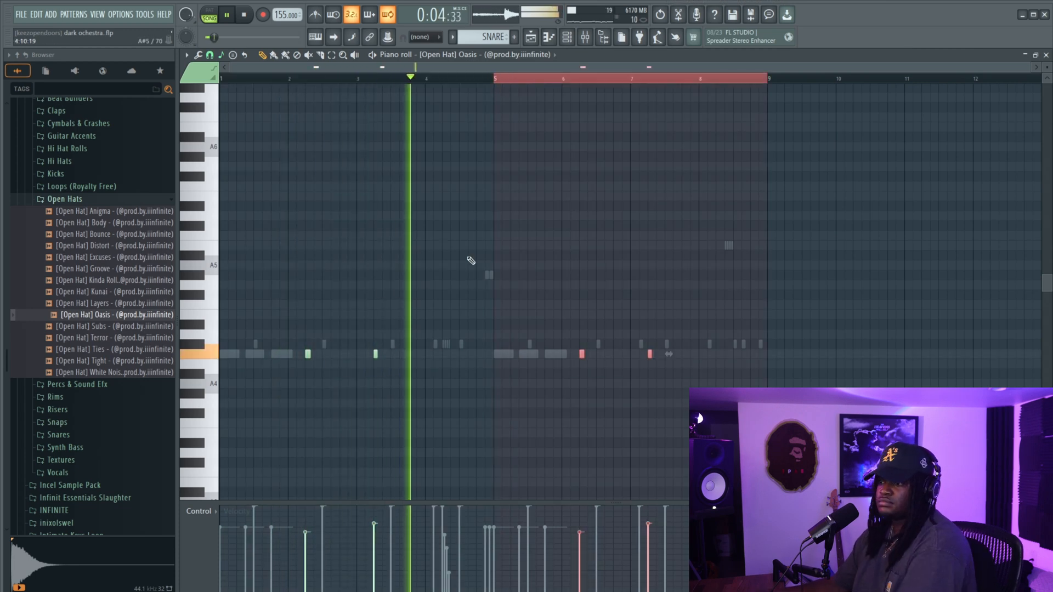
ctrl+click(556, 290)
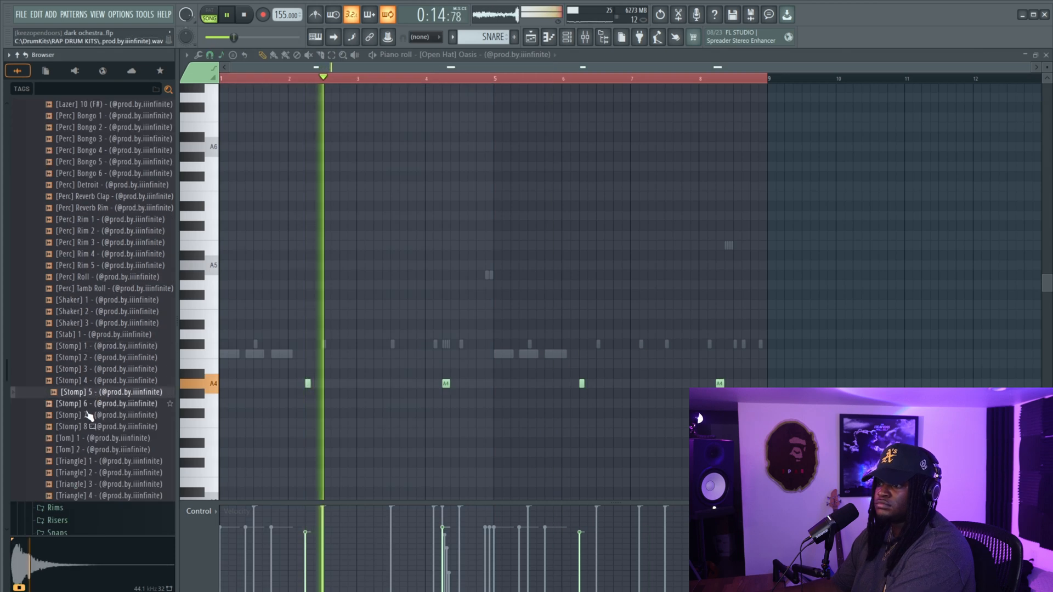
Add the [Stomp] 5 sample as a new channel and give it B4 notes following the kick rhythm in the kmc pattern
click(90, 393)
drag(90, 399, 372, 456)
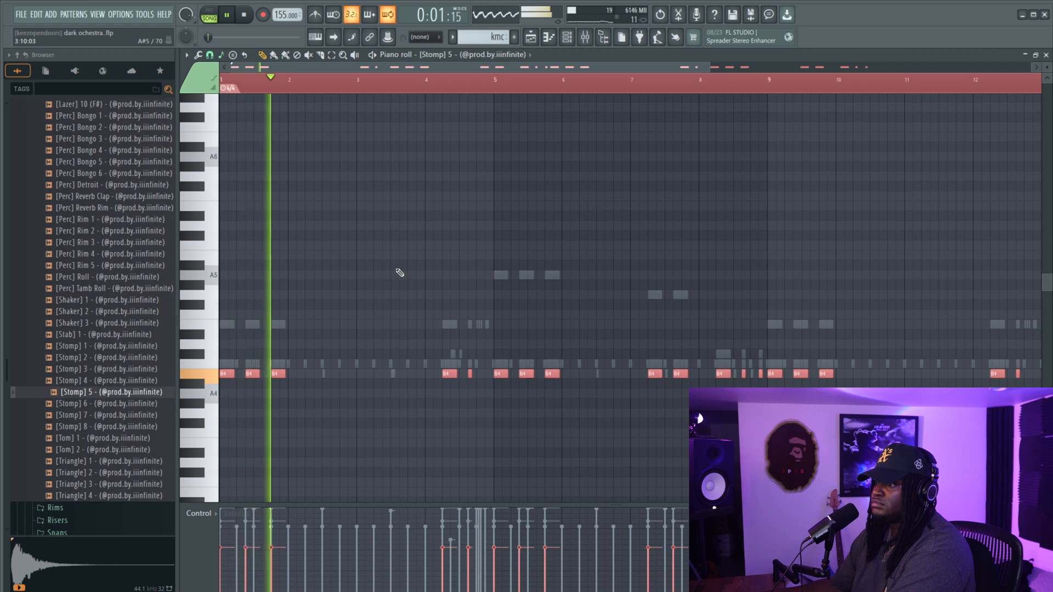
Audition further stomp samples and swap the stomp channel's sound to [Stomp] 8
key(space)
click(94, 406)
click(91, 415)
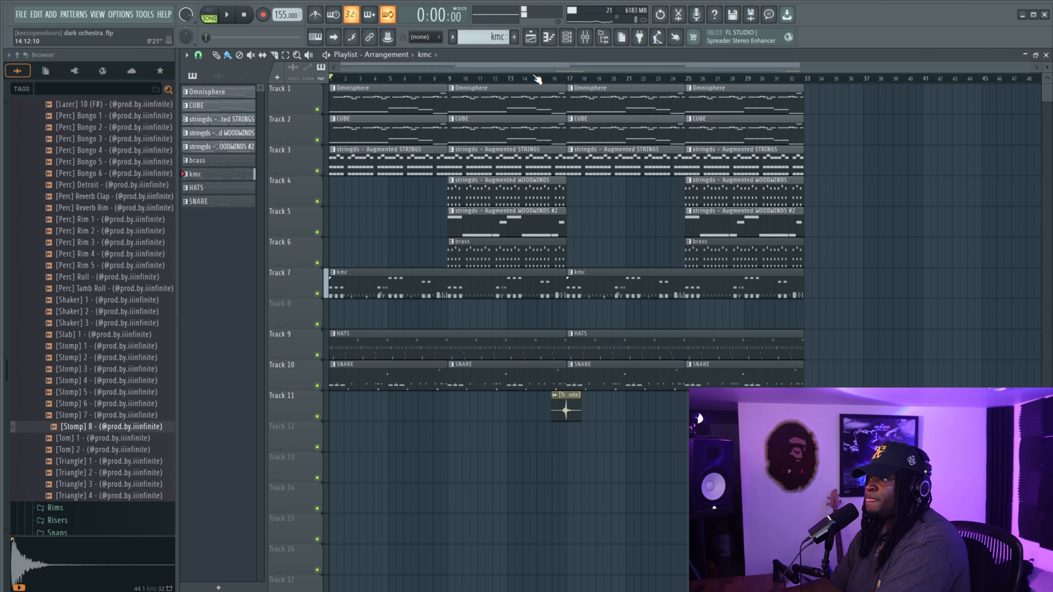
Examine the [Stomp] 8 channel's notes in the piano roll, and return to the playlist
click(565, 39)
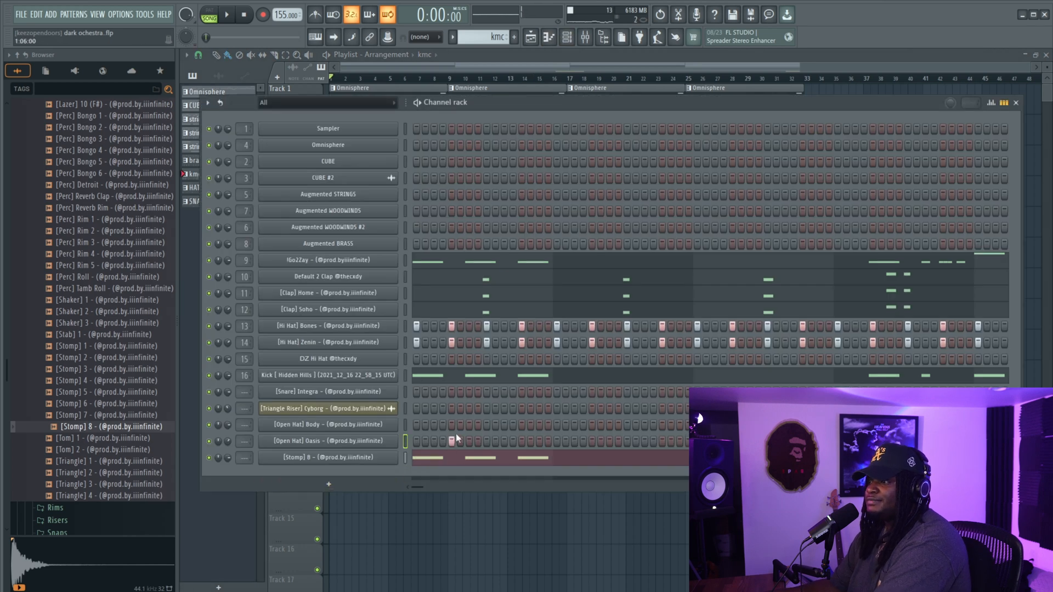
click(477, 458)
scroll(244, 424, down, 1)
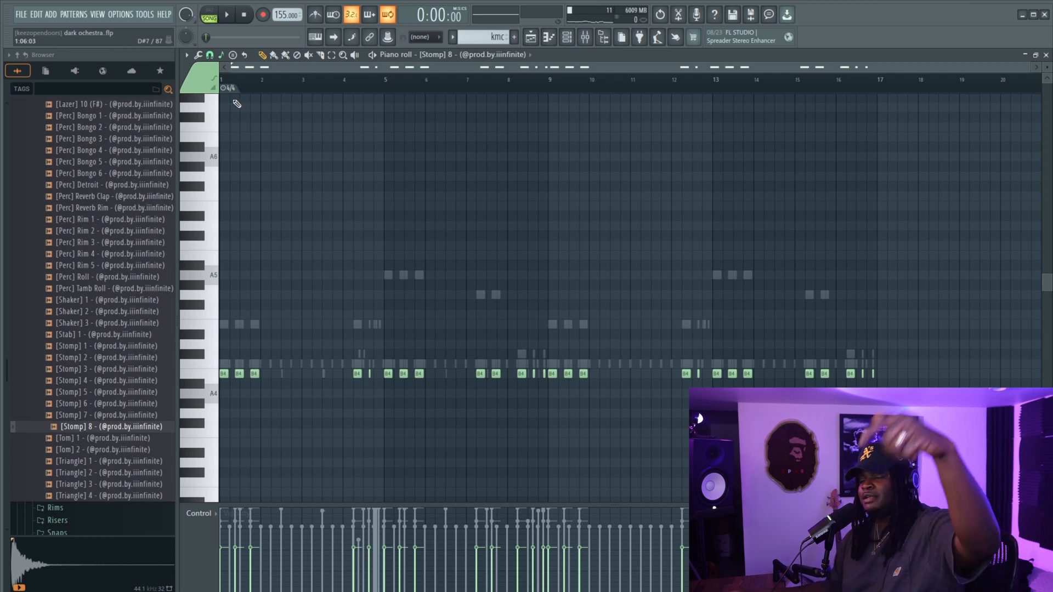
key(F5)
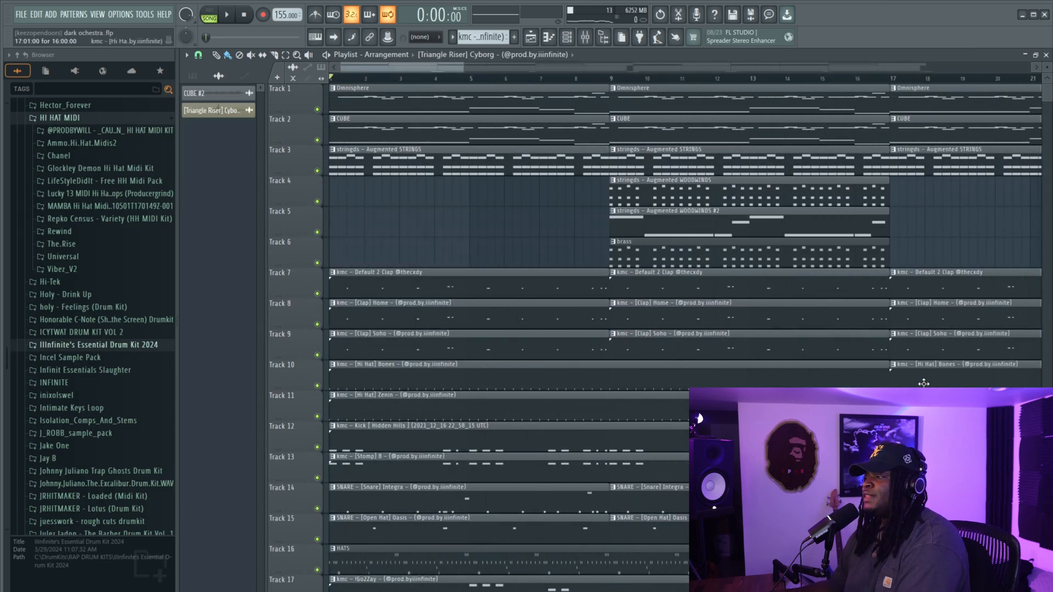
Bring the Keezy Official Tag audio file from the Desktop folder onto Track 22 of the playlist
key(super+e)
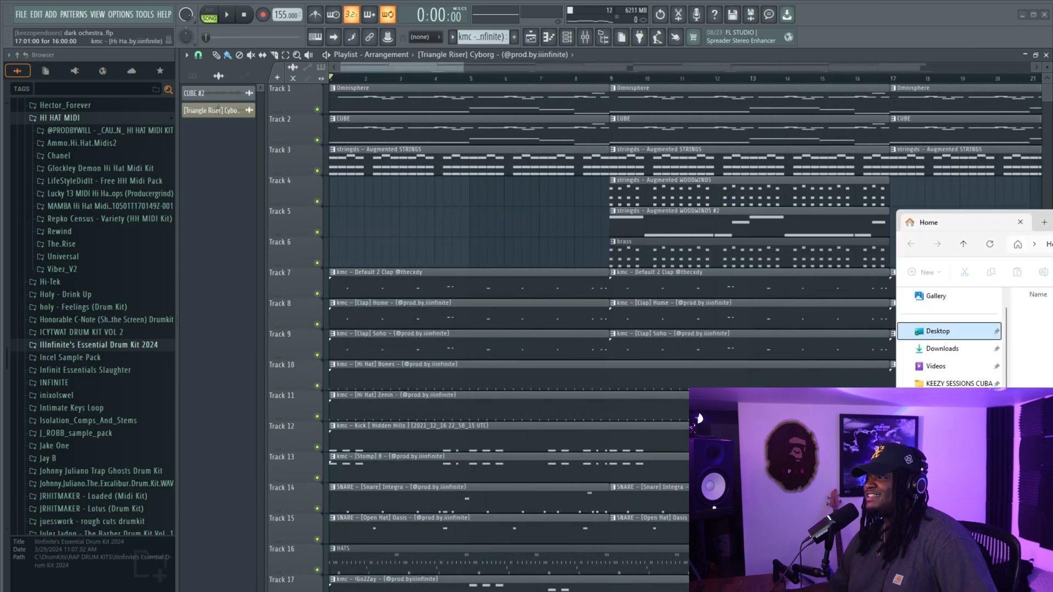
scroll(445, 493, down, 7)
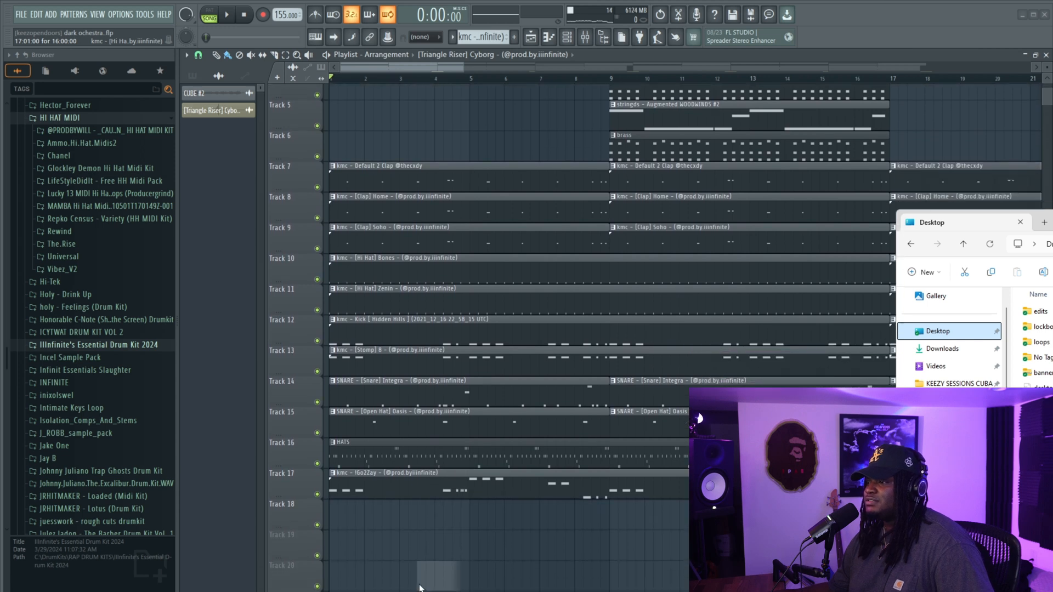
drag(393, 525, 393, 526)
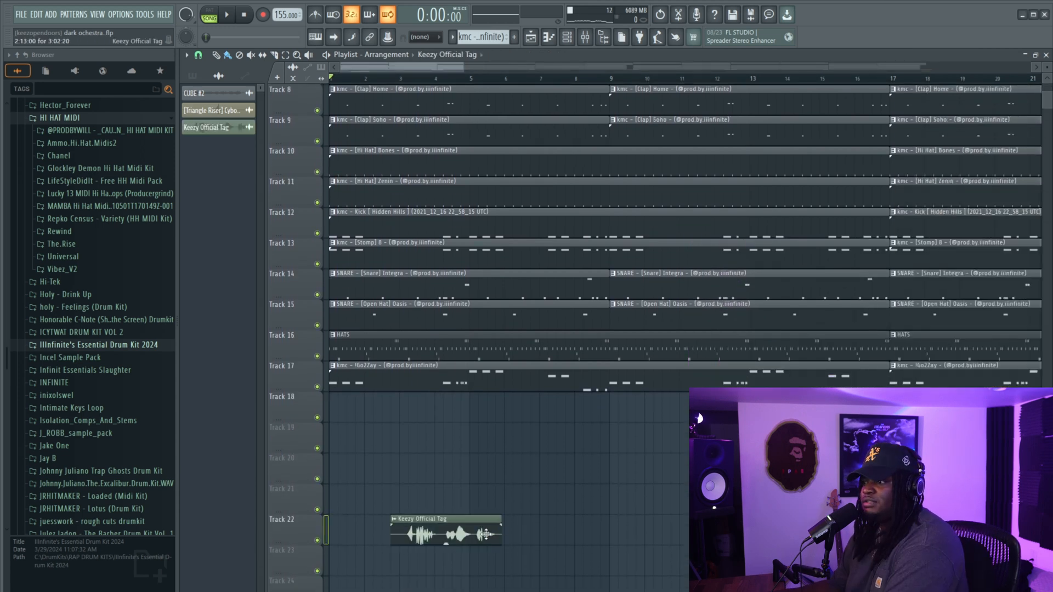
Split the Keezy Official Tag clip on Track 22 and delete a middle section to leave two separate pieces
scroll(467, 536, up, 5)
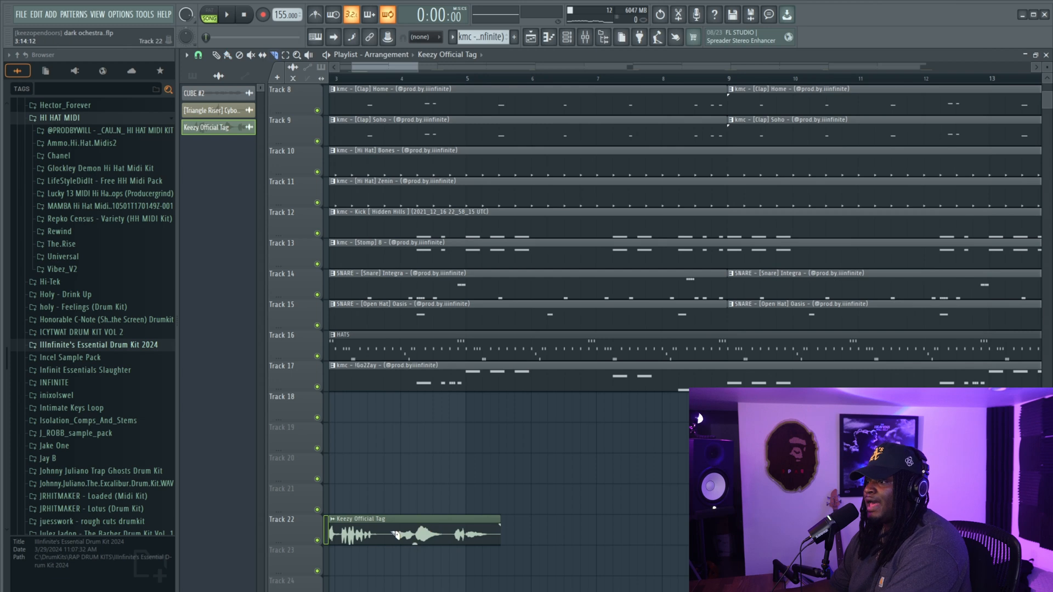
key(b)
right_click(423, 533)
scroll(422, 478, down, 4)
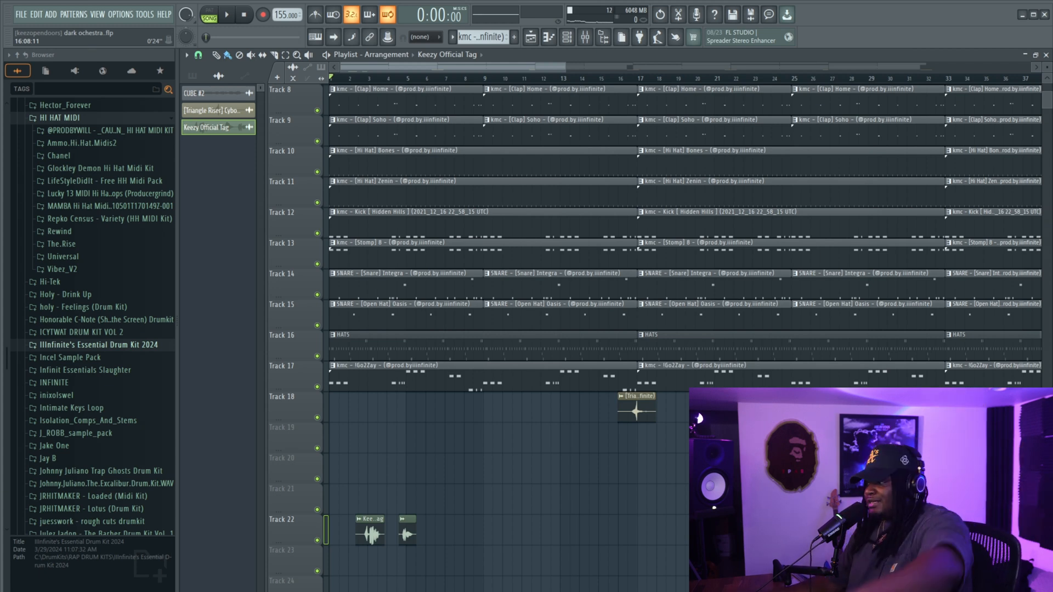
Play the full arrangement from bar 1 with auto-scrolling enabled and review each section up to about bar 41
key(space)
scroll(467, 264, down, 3)
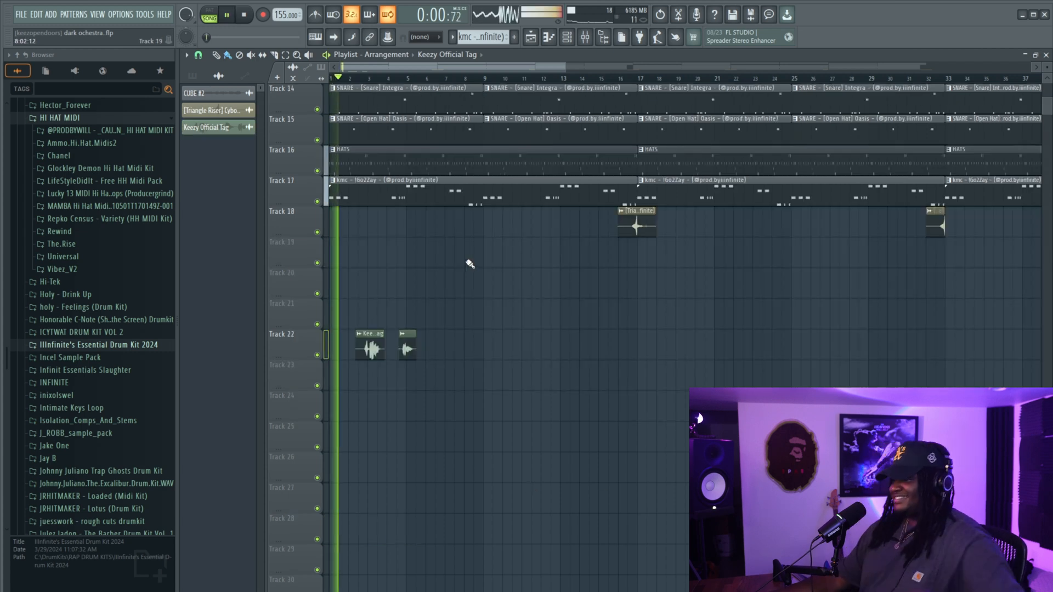
scroll(369, 188, up, 5)
click(333, 37)
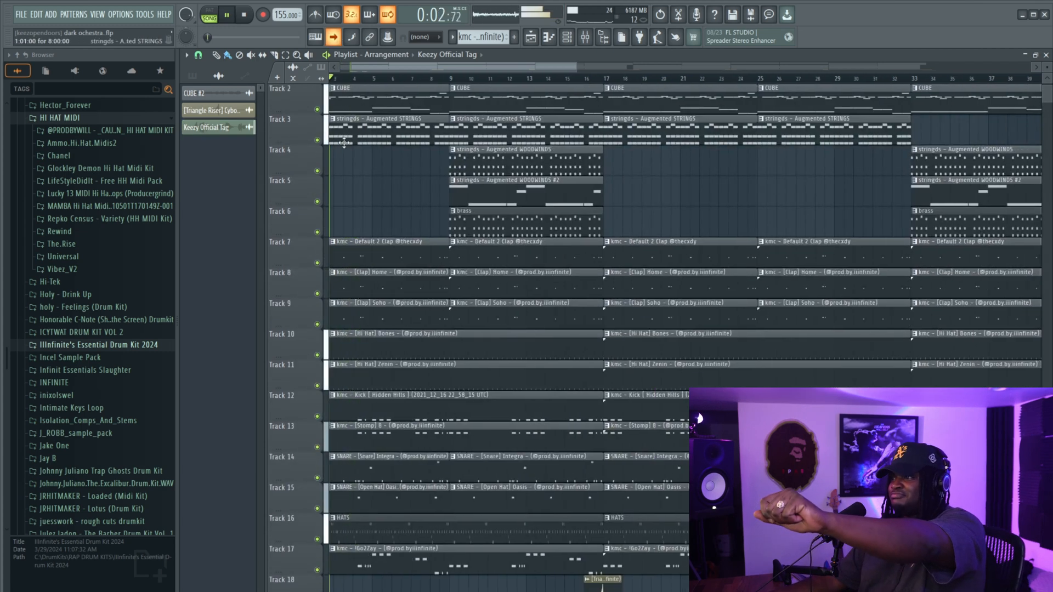
scroll(374, 188, up, 5)
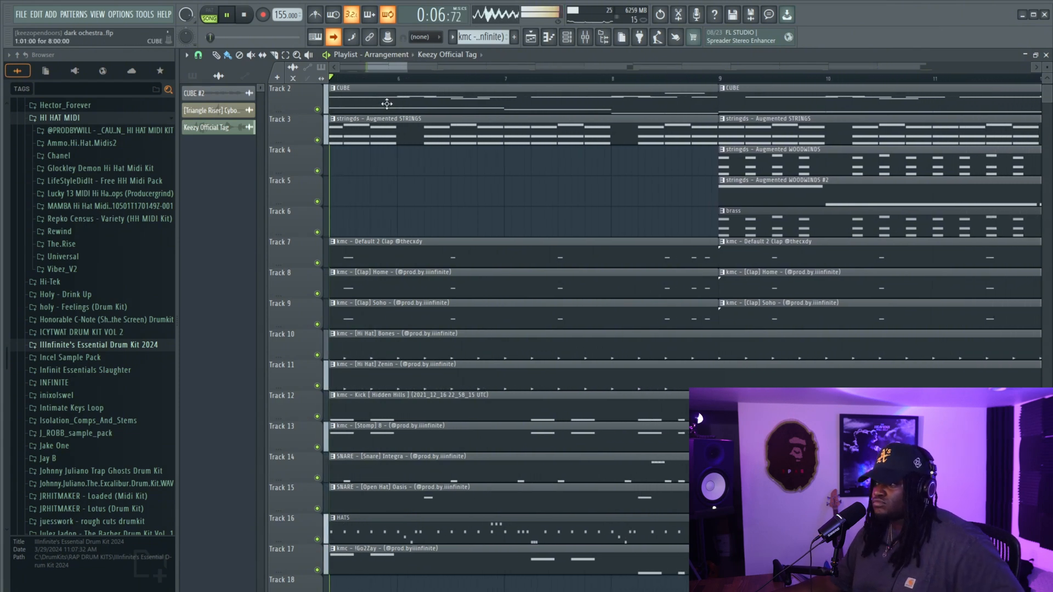
scroll(397, 137, up, 3)
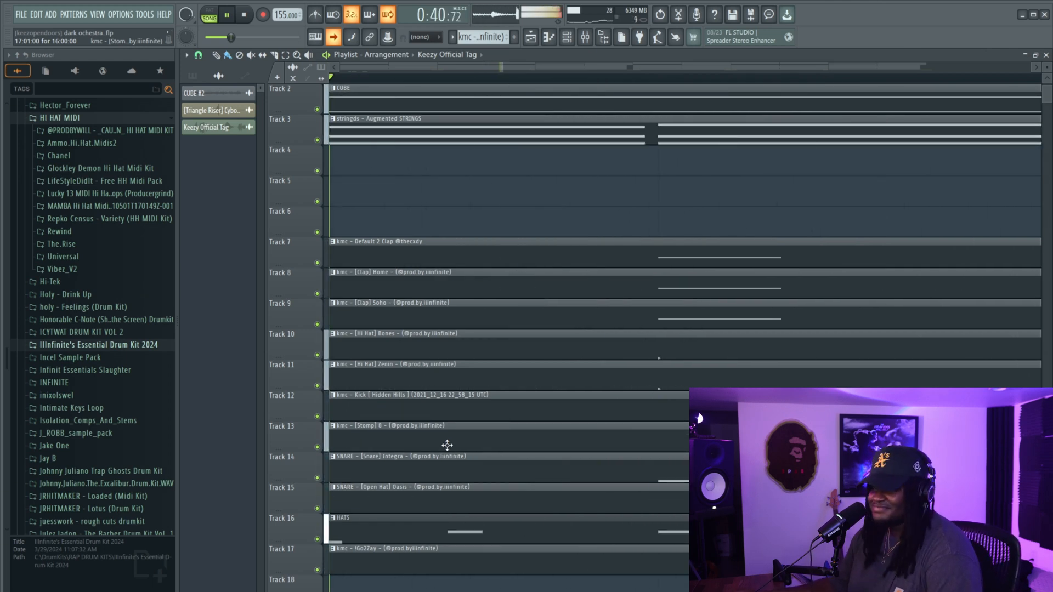
scroll(540, 396, down, 5)
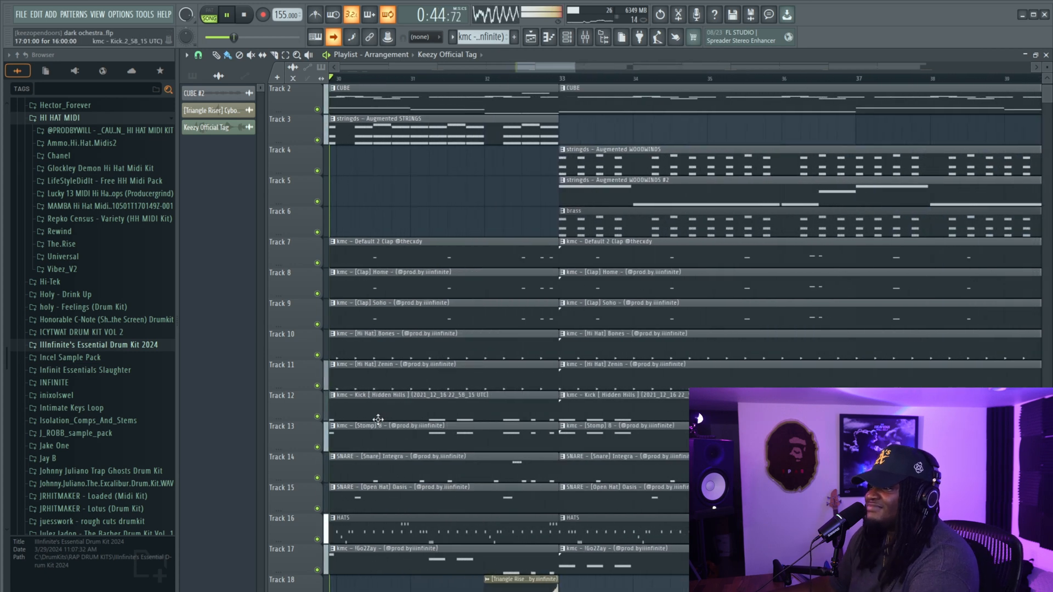
scroll(378, 419, up, 5)
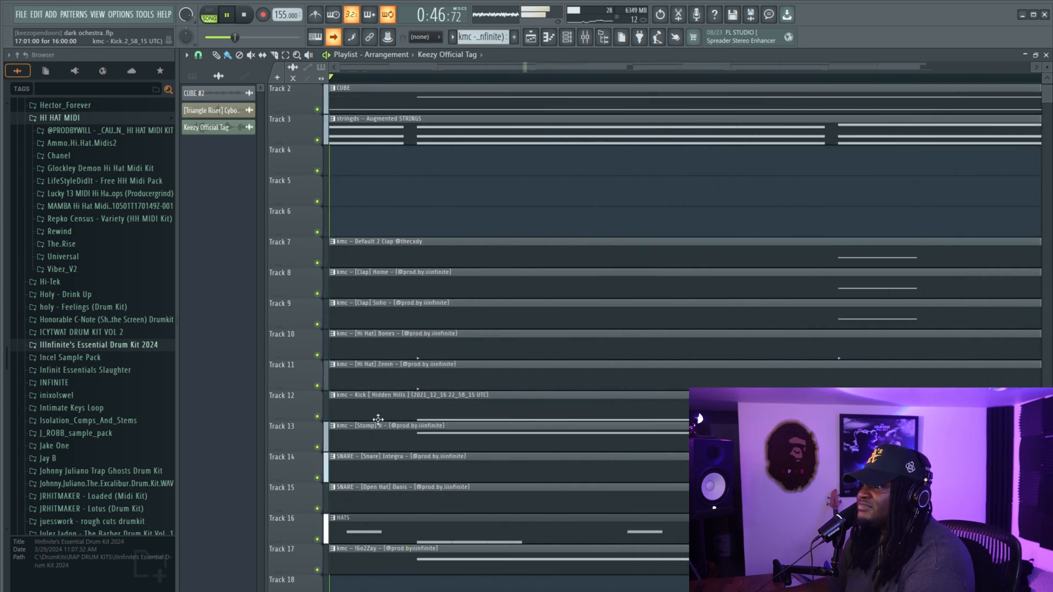
scroll(399, 373, down, 3)
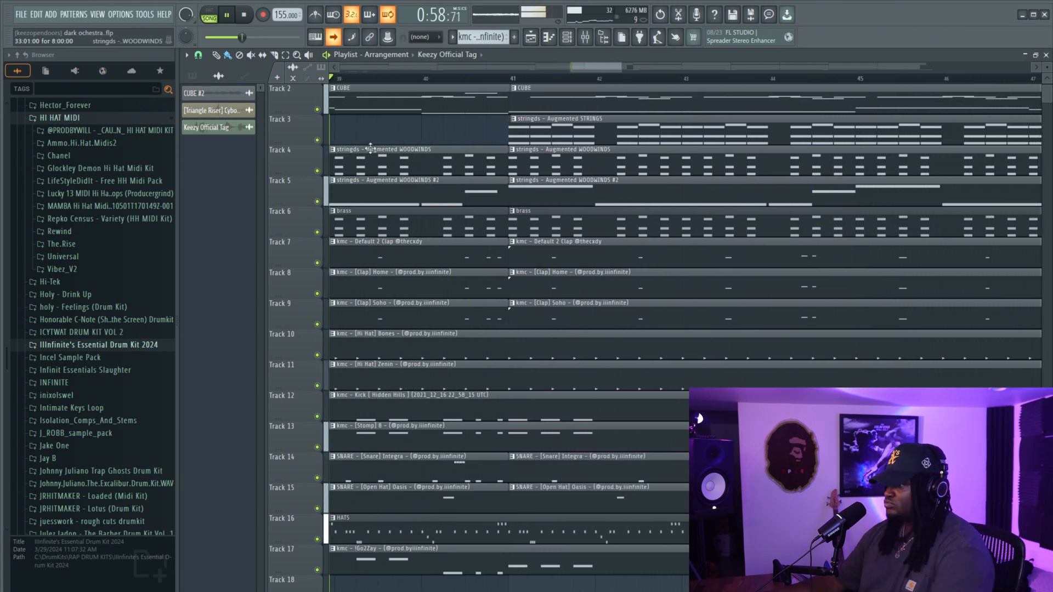
scroll(377, 129, down, 6)
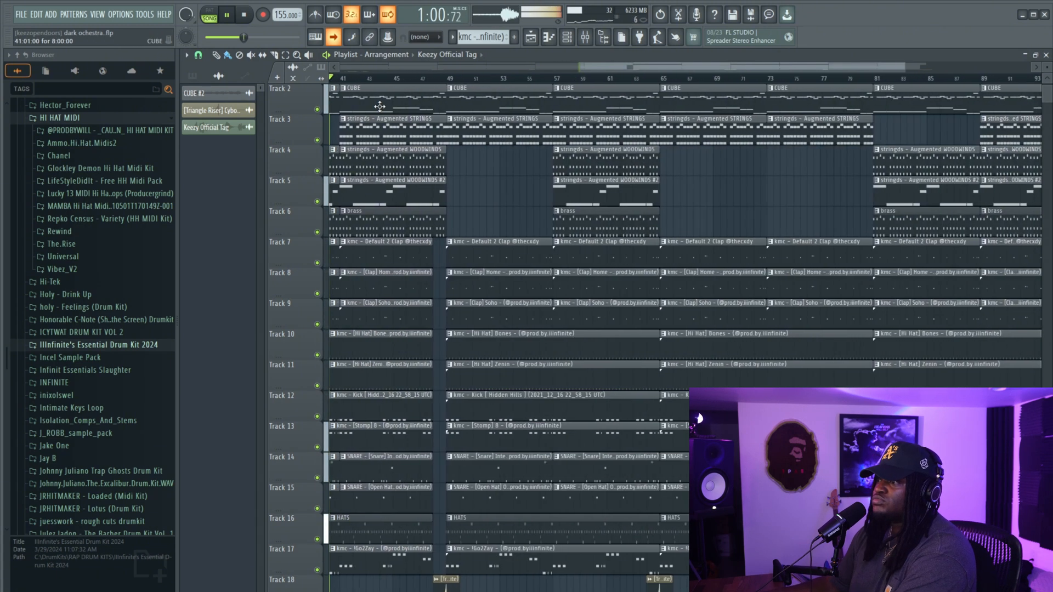
Remove the CUBE melody from bars 33 to 48 on Track 2 and place the Augmented STRINGS clip at bar 33 on Track 3
drag(600, 67, 502, 68)
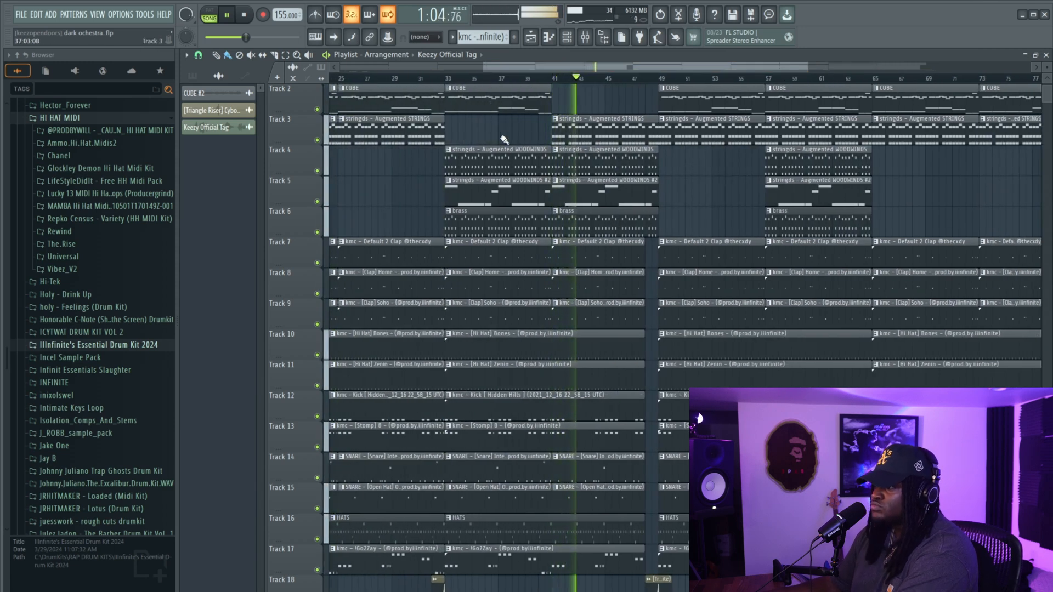
right_click(504, 105)
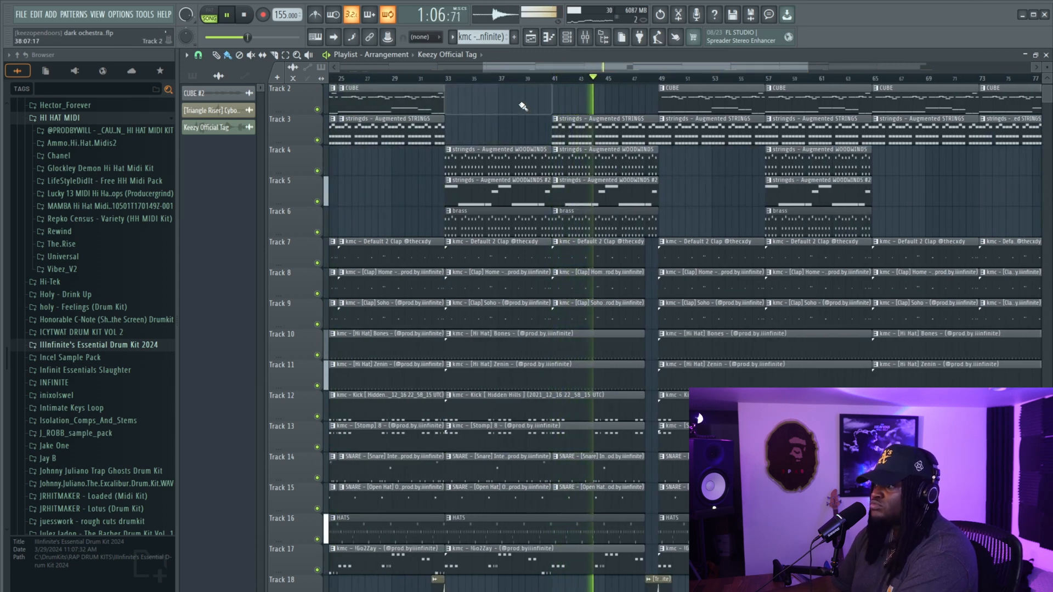
click(572, 121)
click(466, 127)
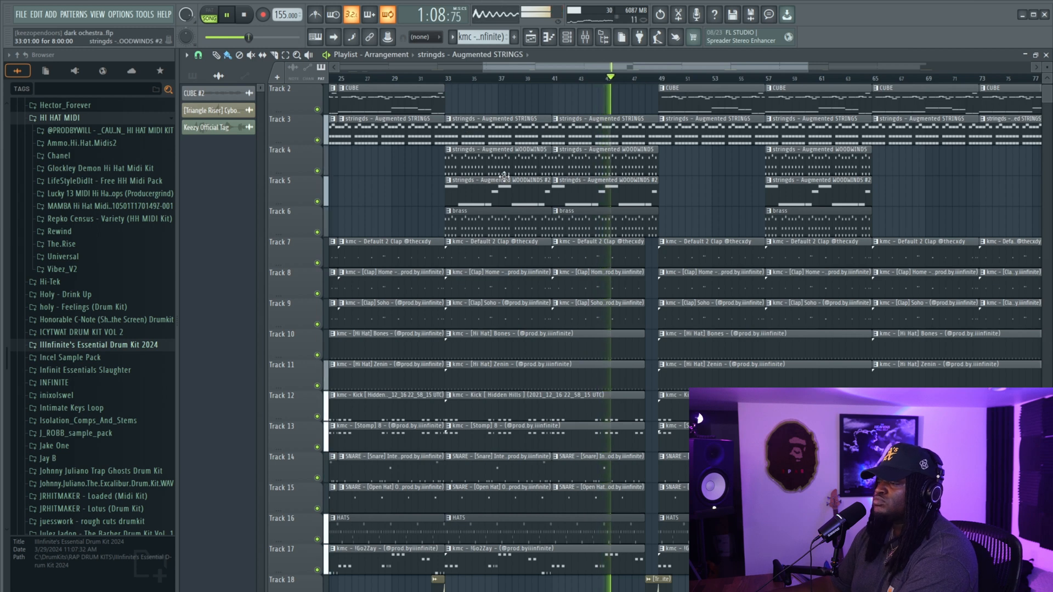